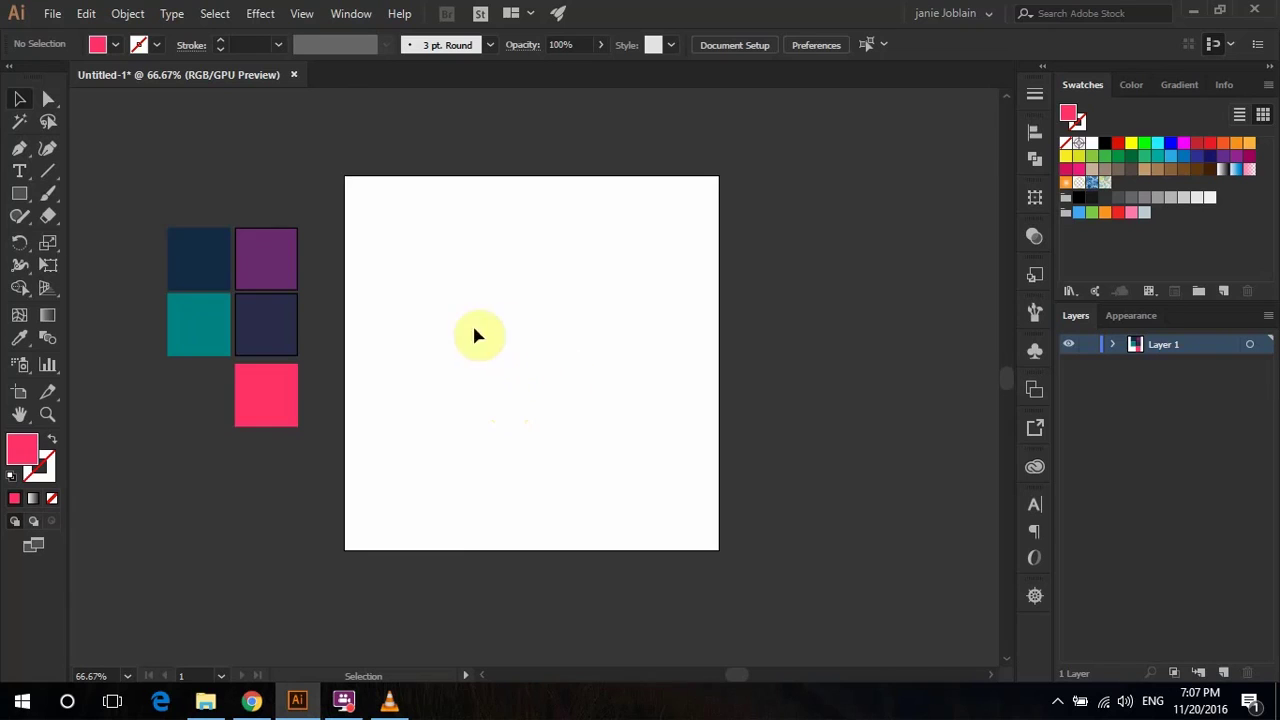
- Draw a rectangle with no fill and a 17 pt black outline
{"action": "left_click_drag", "start_coordinate": [472, 258], "coordinate": [599, 446]}
{"action": "left_click", "coordinate": [19, 98]}
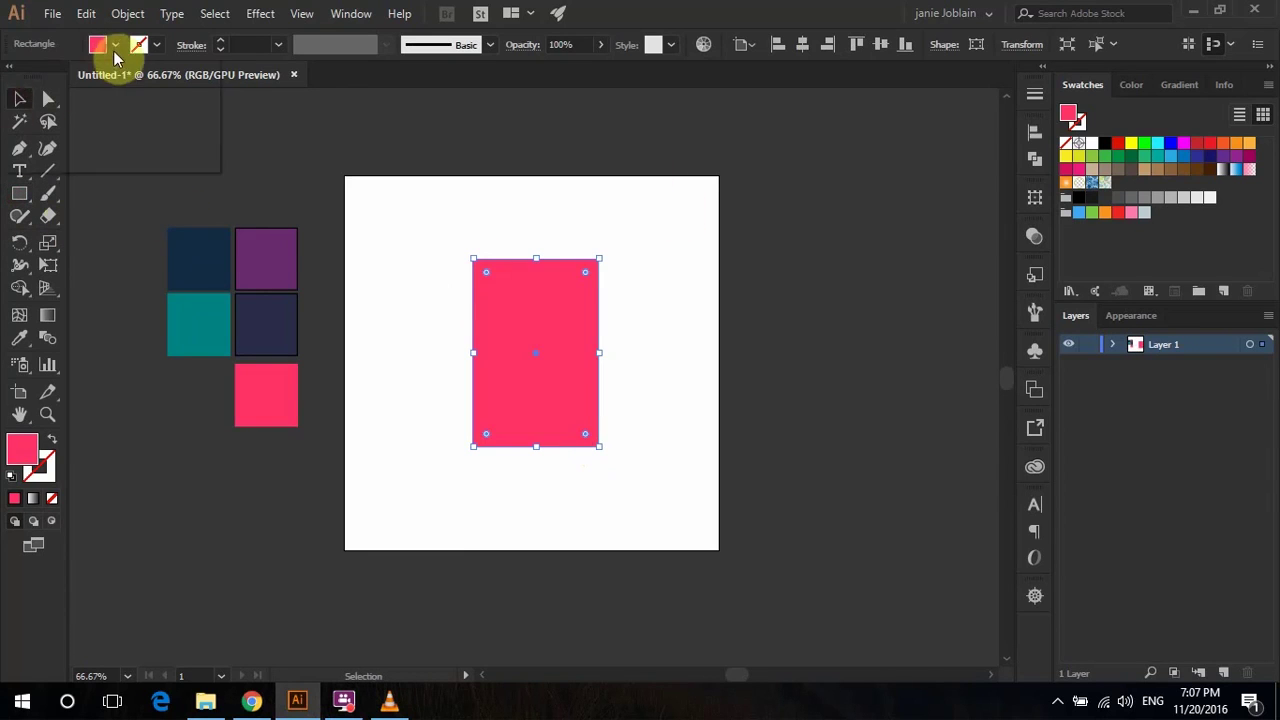
{"action": "left_click", "coordinate": [116, 44]}
{"action": "left_click", "coordinate": [12, 76]}
{"action": "left_click", "coordinate": [156, 44]}
{"action": "left_click", "coordinate": [50, 78]}
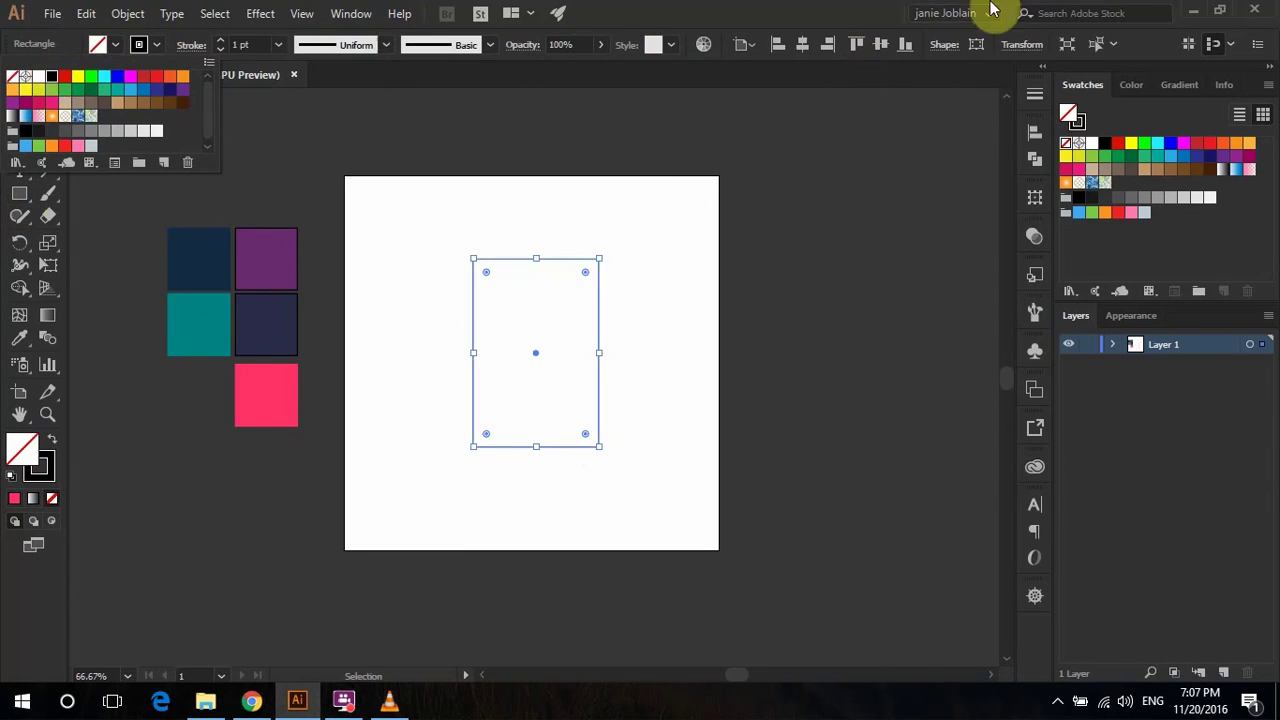
{"action": "left_click", "coordinate": [987, 83]}
{"action": "left_click", "coordinate": [1033, 97]}
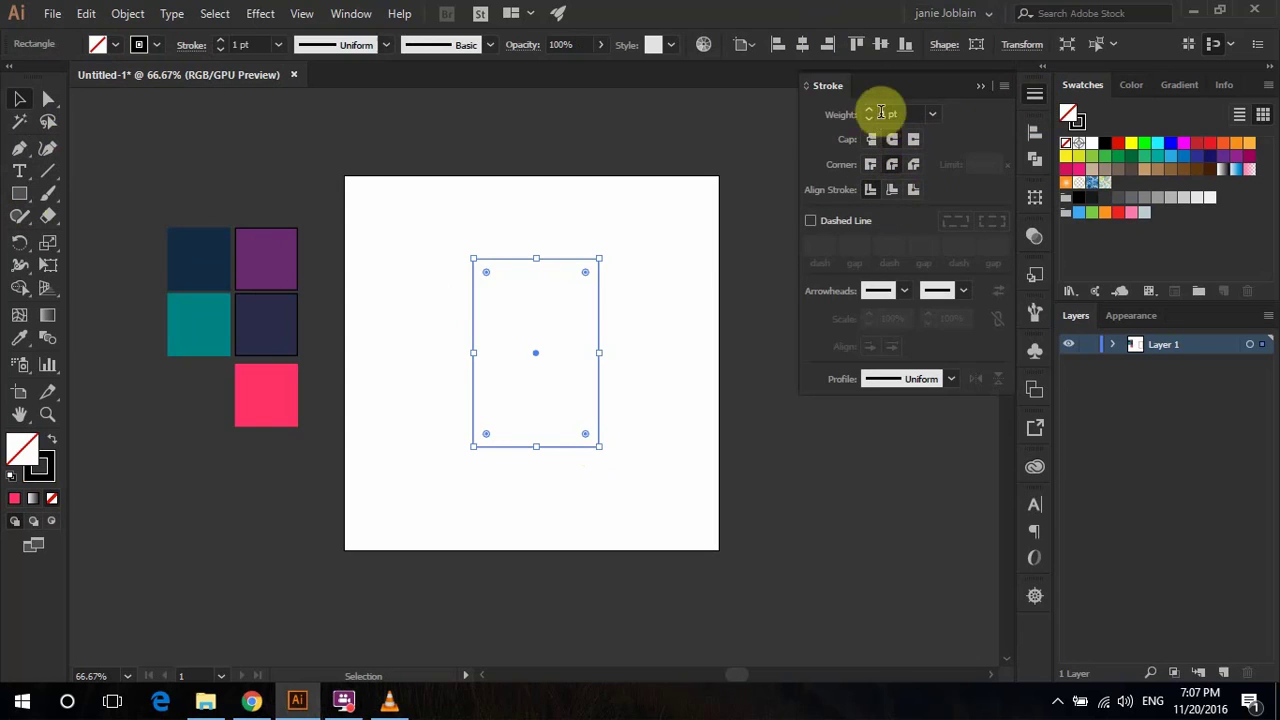
{"action": "left_click", "coordinate": [870, 113]}
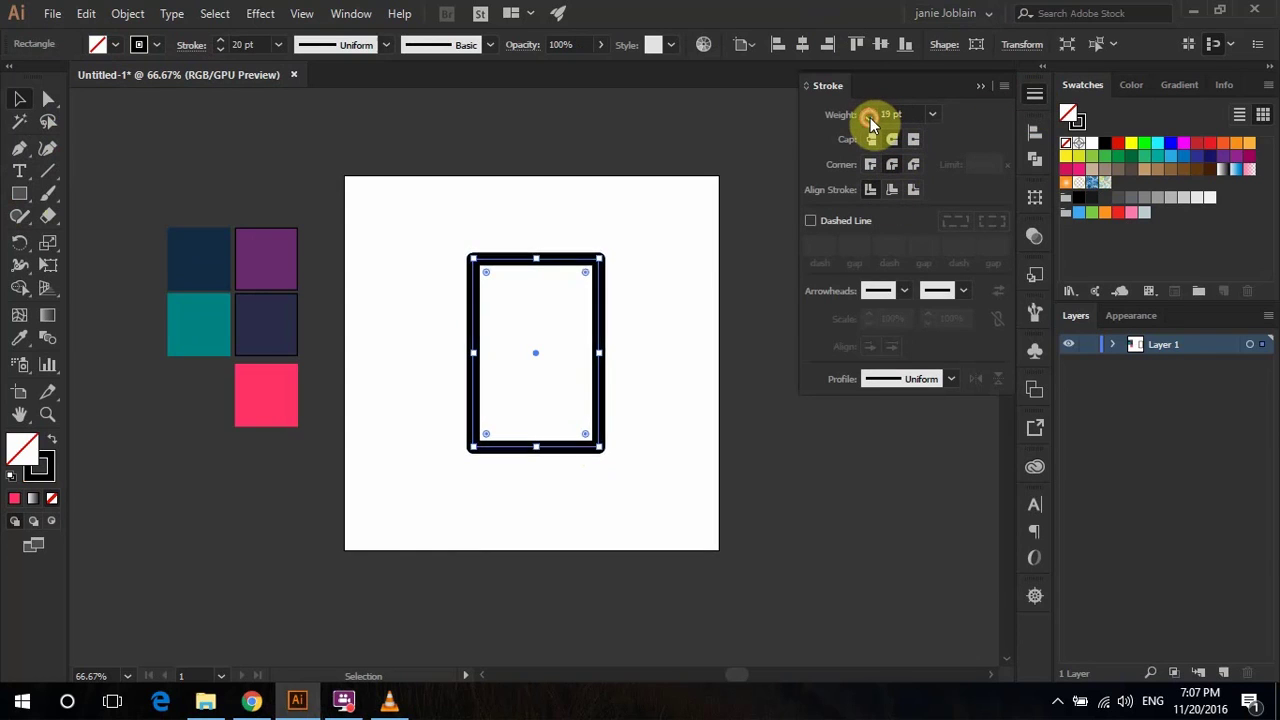
{"action": "left_click", "coordinate": [663, 317]}
- Zoom to 100% and make the rectangle narrower
{"action": "key", "text": "z"}
{"action": "left_click", "coordinate": [591, 374]}
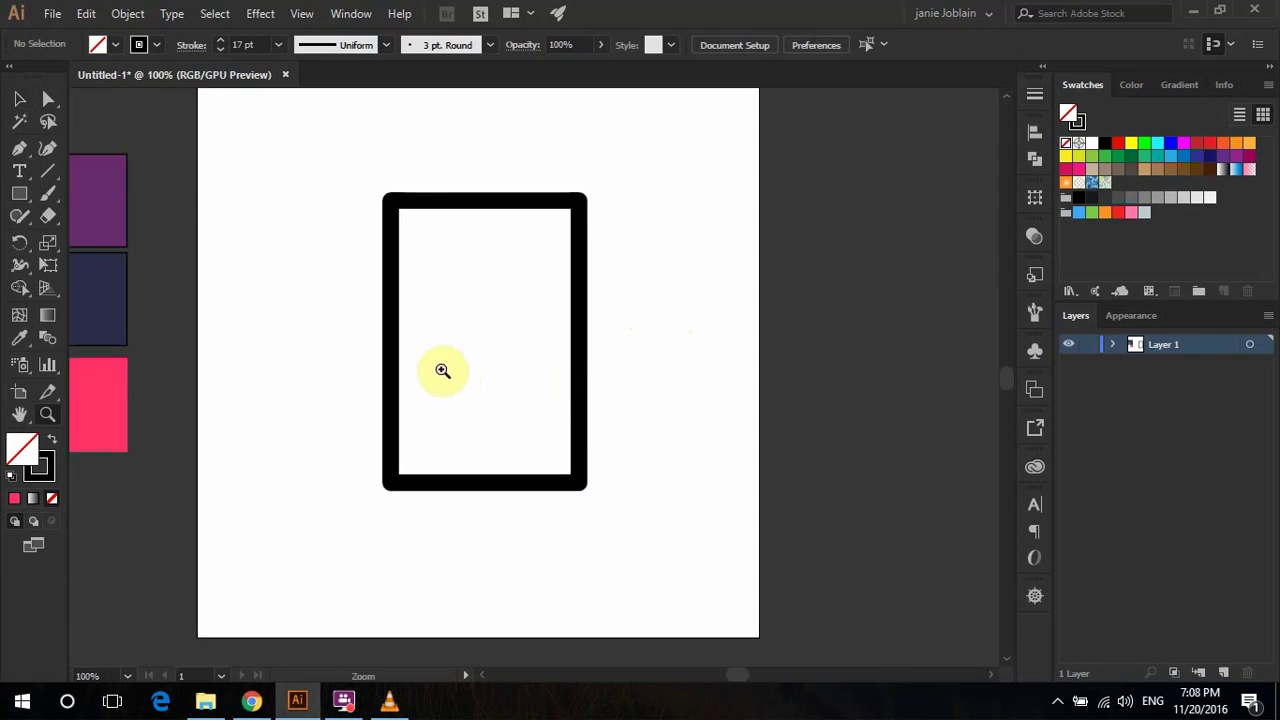
{"action": "left_click_drag", "start_coordinate": [584, 340], "coordinate": [570, 341]}
{"action": "key", "text": "ctrl+shift+a"}
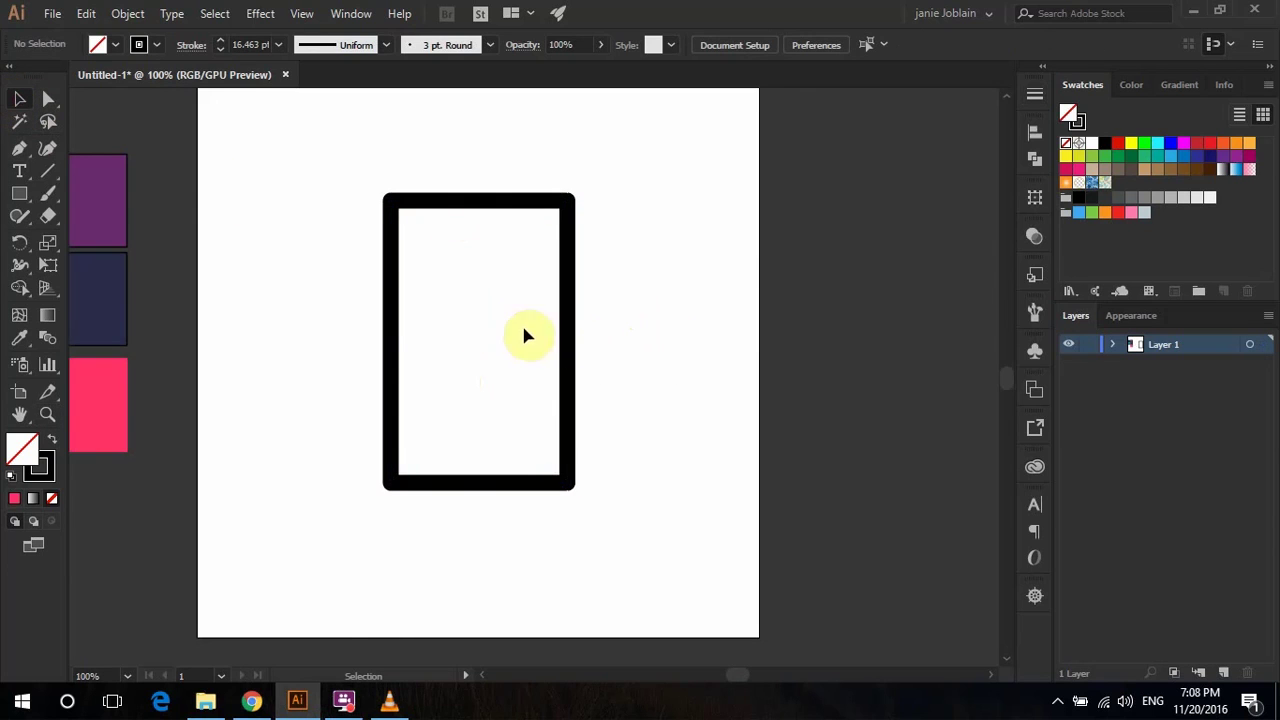
{"action": "left_click", "coordinate": [475, 322], "text": "alt"}
- Centre the phone frame vertically on the artboard and zoom in on it
{"action": "left_click", "coordinate": [1035, 131]}
{"action": "left_click", "coordinate": [19, 98]}
{"action": "left_click", "coordinate": [528, 295]}
{"action": "left_click", "coordinate": [849, 171]}
{"action": "left_click", "coordinate": [964, 171]}
{"action": "left_click", "coordinate": [644, 370]}
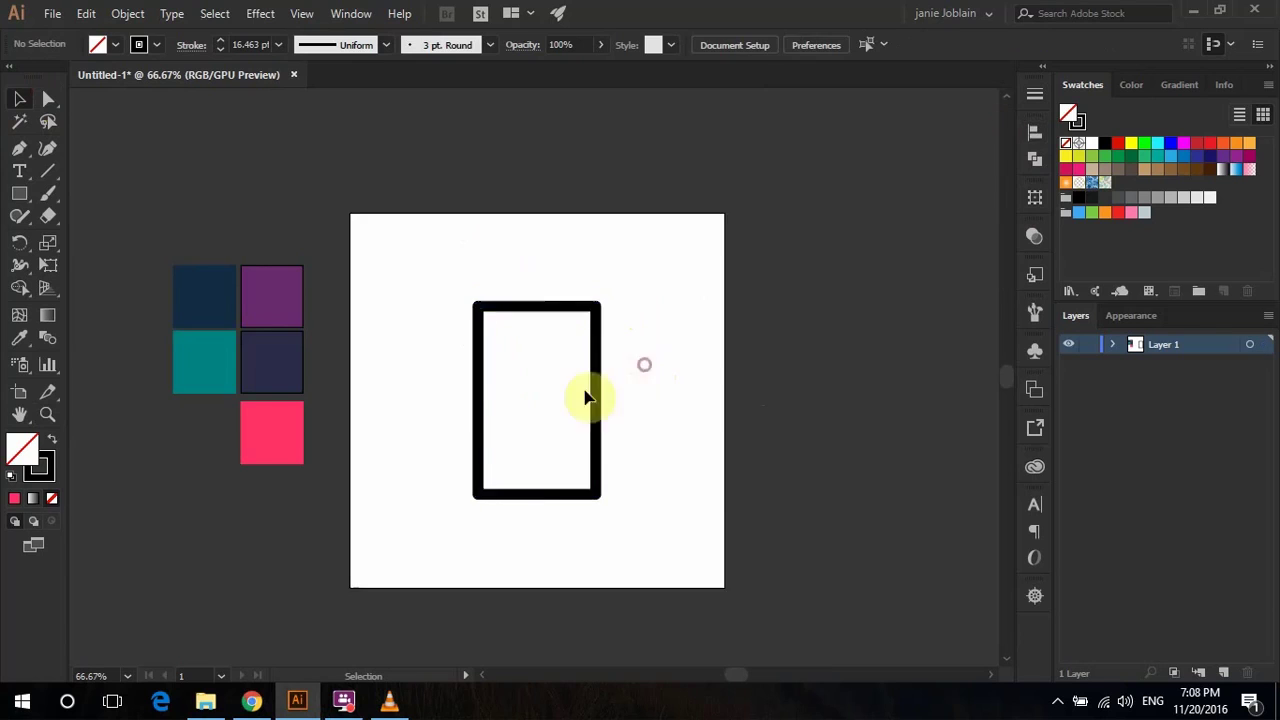
{"action": "scroll", "coordinate": [644, 370], "scroll_direction": "up", "scroll_amount": 2}
{"action": "key", "text": "z"}
{"action": "left_click", "coordinate": [538, 420]}
{"action": "left_click", "coordinate": [19, 193]}
- Draw a black-filled, outline-free bar across the bottom of the phone frame
{"action": "left_click_drag", "start_coordinate": [458, 449], "coordinate": [634, 493]}
{"action": "left_click", "coordinate": [115, 44]}
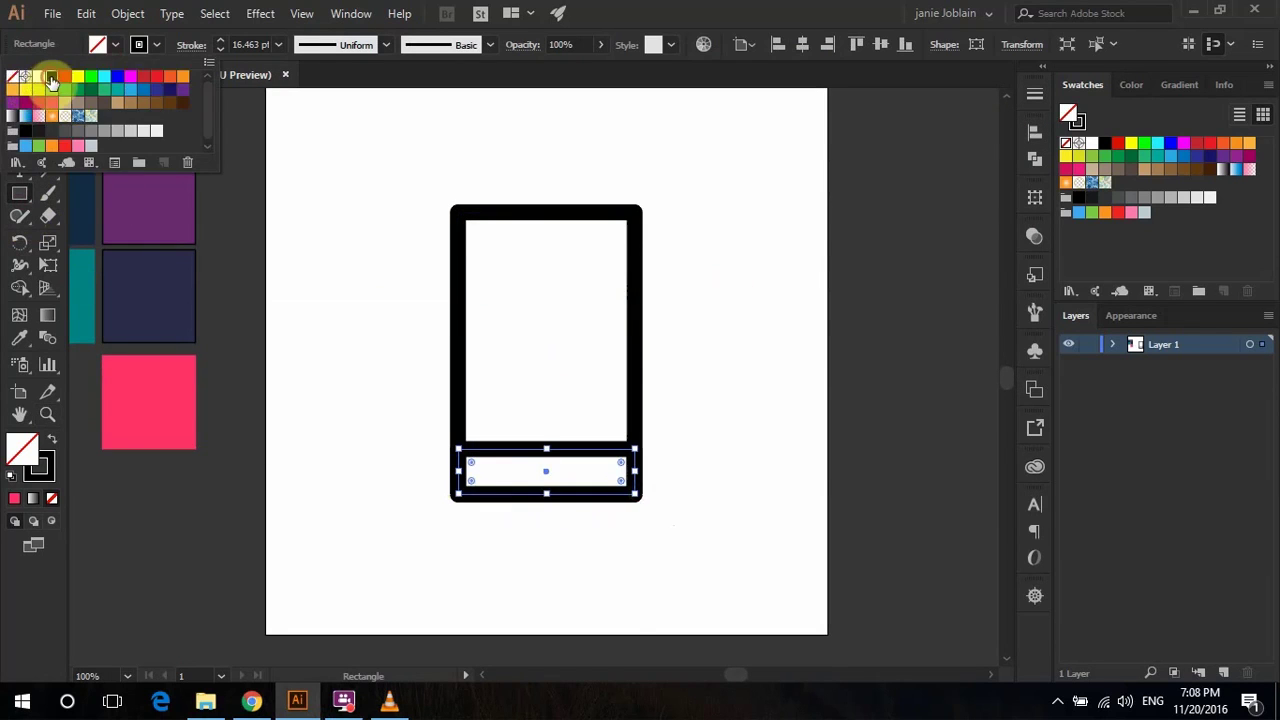
{"action": "left_click", "coordinate": [50, 66]}
{"action": "left_click", "coordinate": [139, 44]}
{"action": "left_click", "coordinate": [14, 66]}
{"action": "left_click", "coordinate": [24, 112]}
{"action": "left_click", "coordinate": [602, 437]}
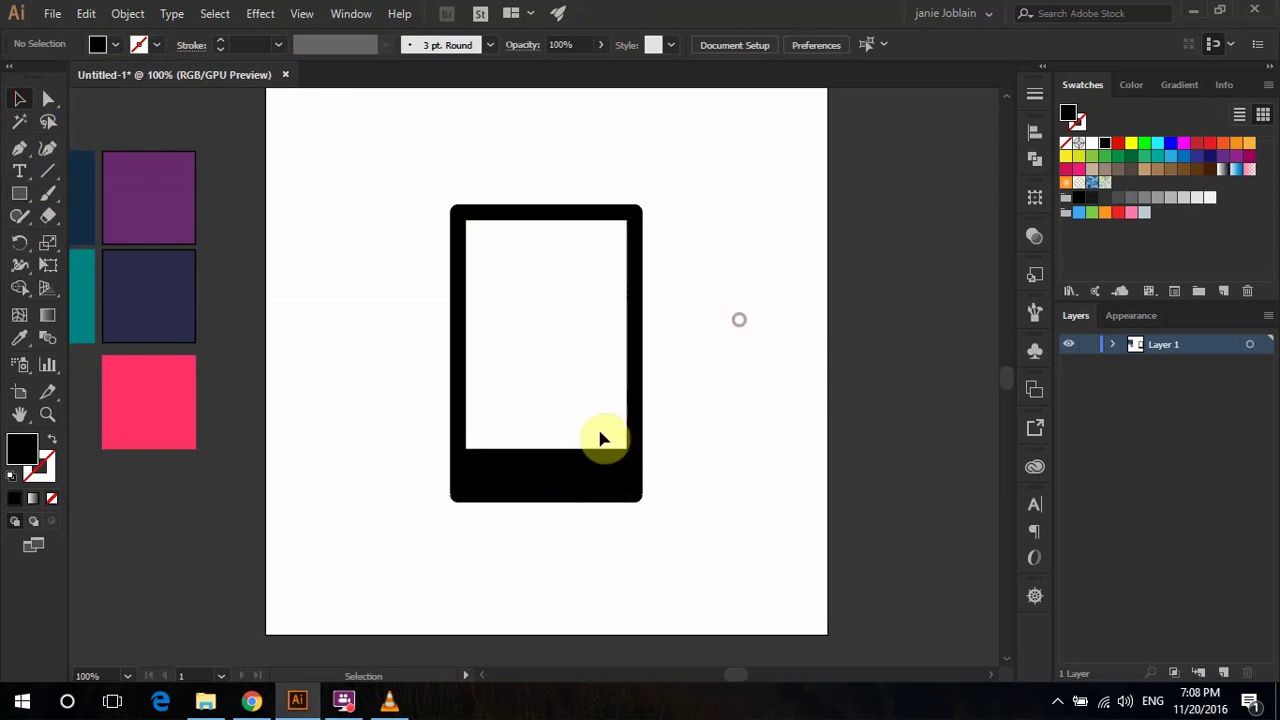
- Set the phone frame's outline weight to 17 pt
{"action": "left_click", "coordinate": [589, 481]}
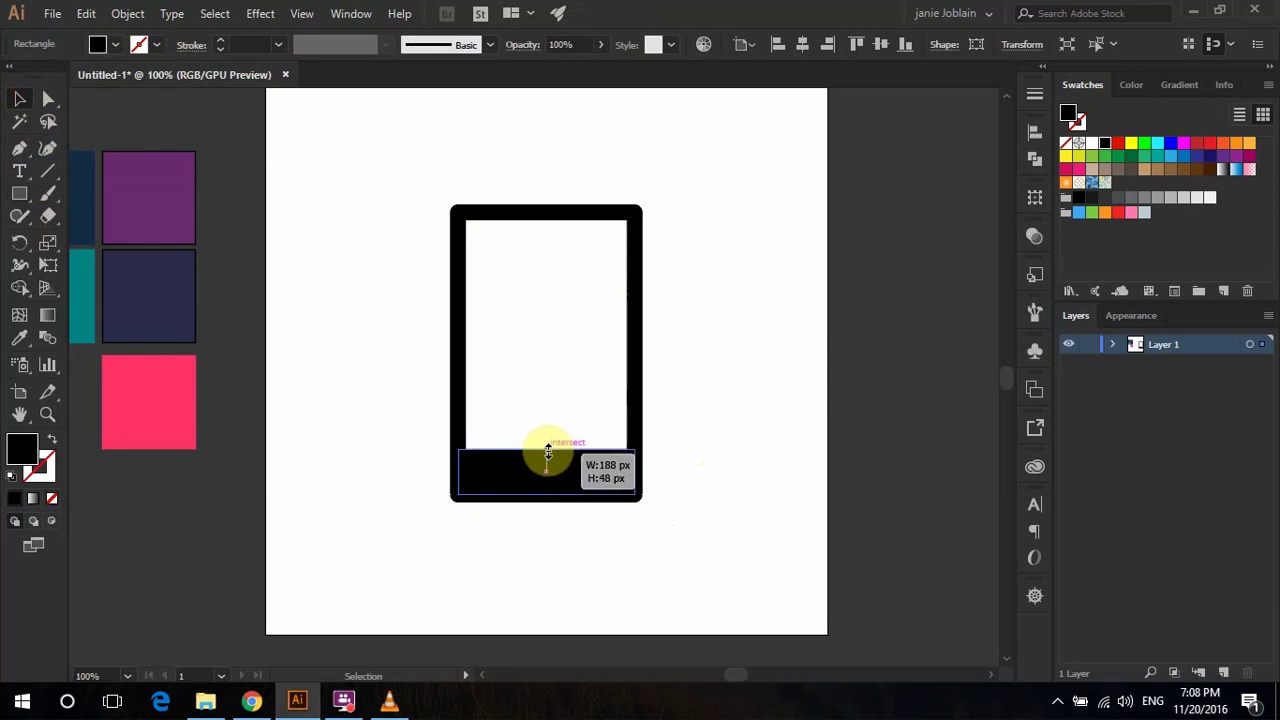
{"action": "left_click", "coordinate": [533, 293]}
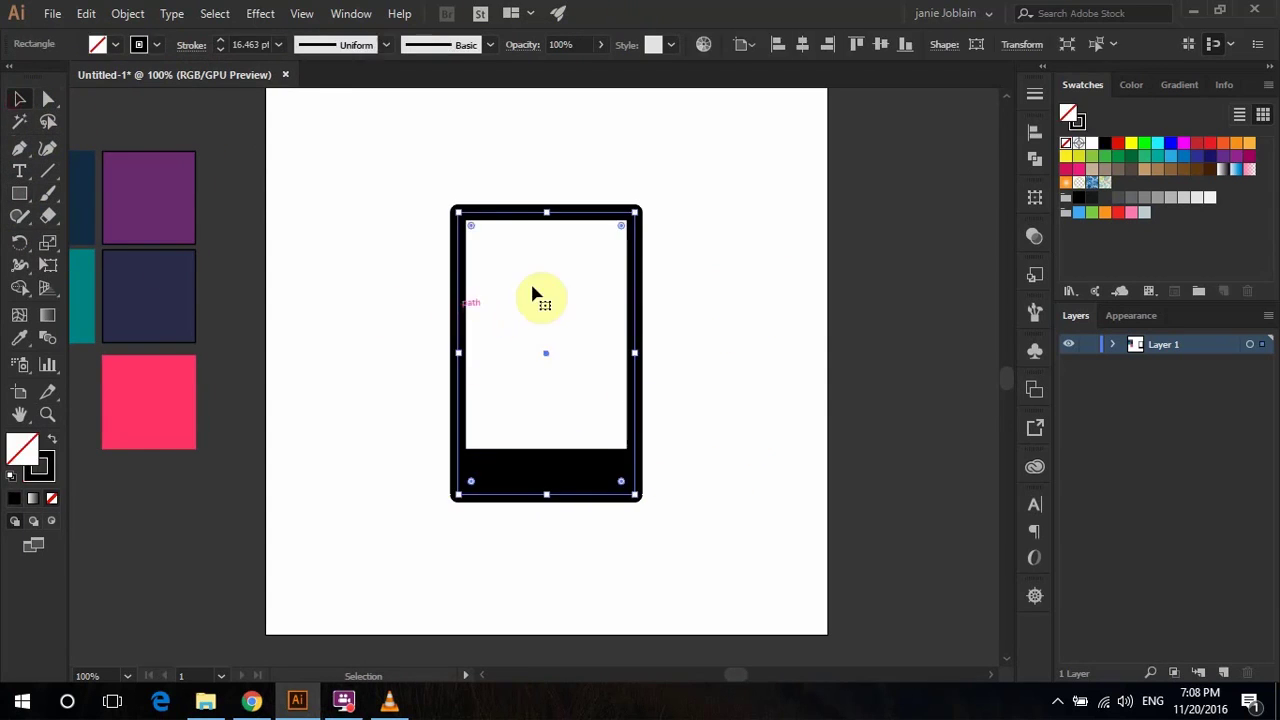
{"action": "left_click", "coordinate": [1035, 94]}
{"action": "left_click", "coordinate": [870, 111]}
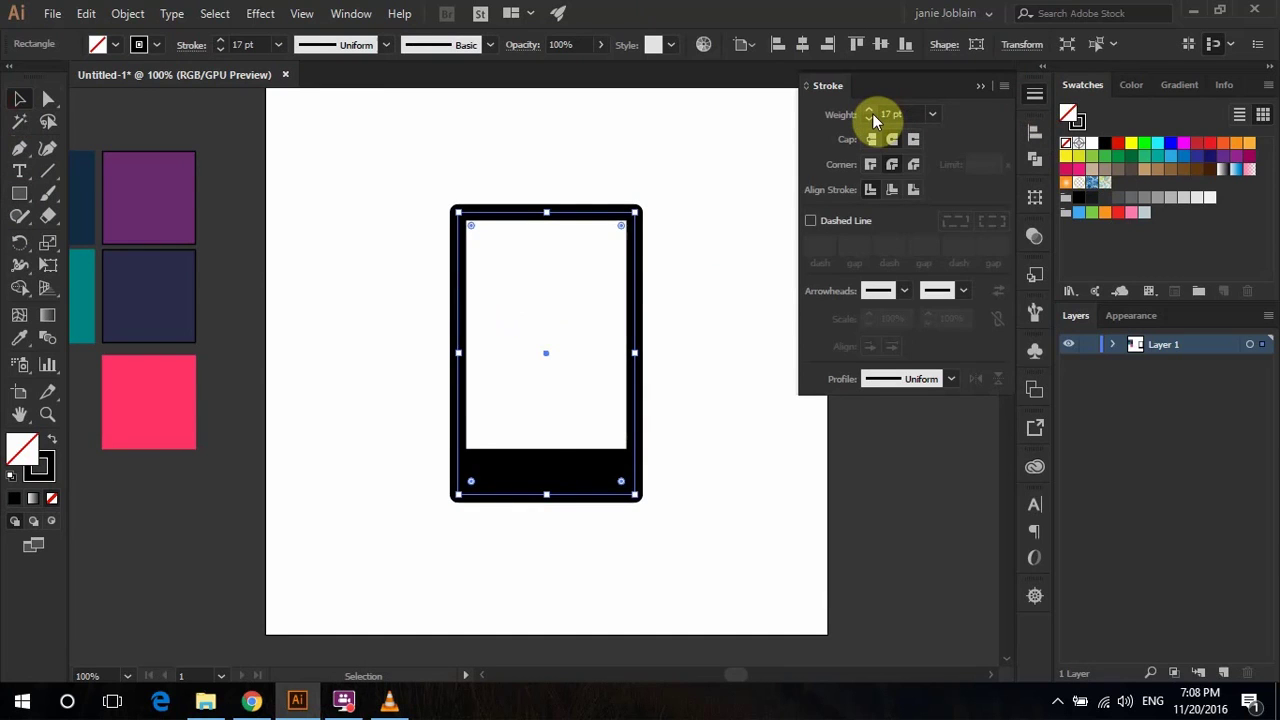
{"action": "left_click", "coordinate": [686, 289]}
{"action": "left_click", "coordinate": [979, 86]}
{"action": "left_click", "coordinate": [19, 194]}
- Draw a wide outlined rectangle across the middle of the phone frame
{"action": "left_click_drag", "start_coordinate": [405, 296], "coordinate": [686, 381]}
{"action": "left_click", "coordinate": [19, 98]}
{"action": "left_click", "coordinate": [1035, 94]}
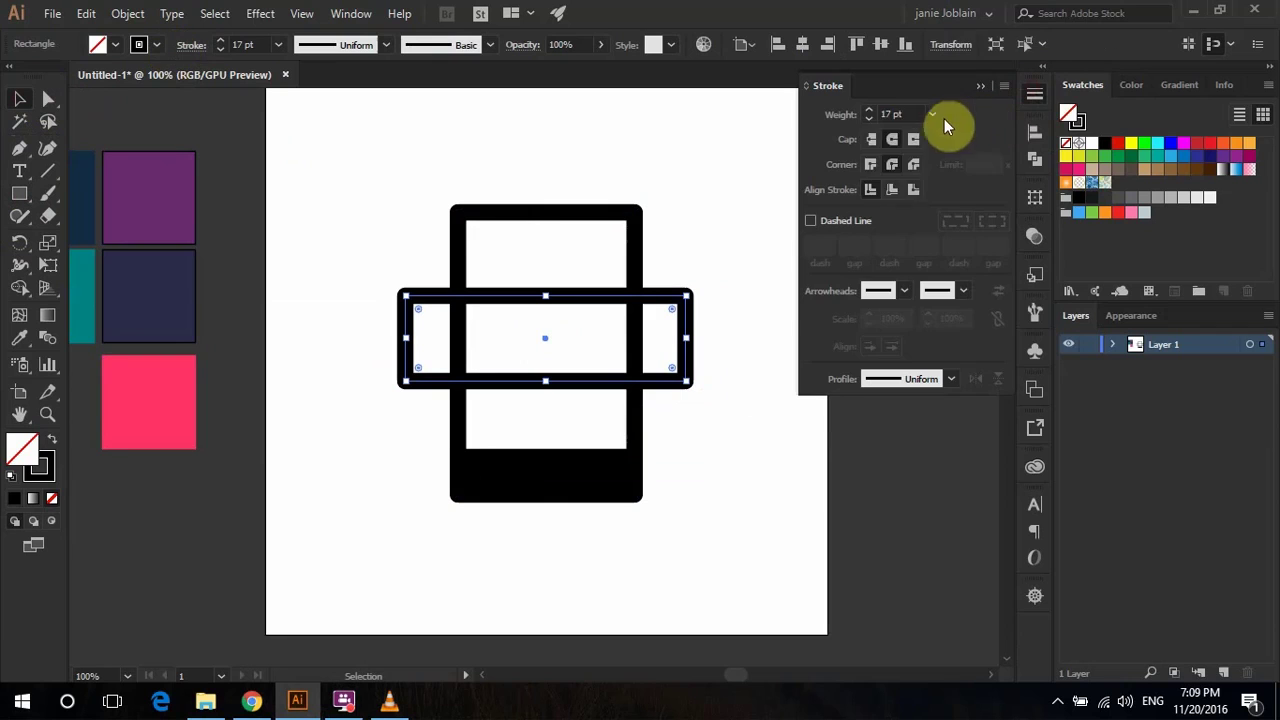
{"action": "key", "text": "ctrl+shift+a"}
{"action": "left_click", "coordinate": [980, 87]}
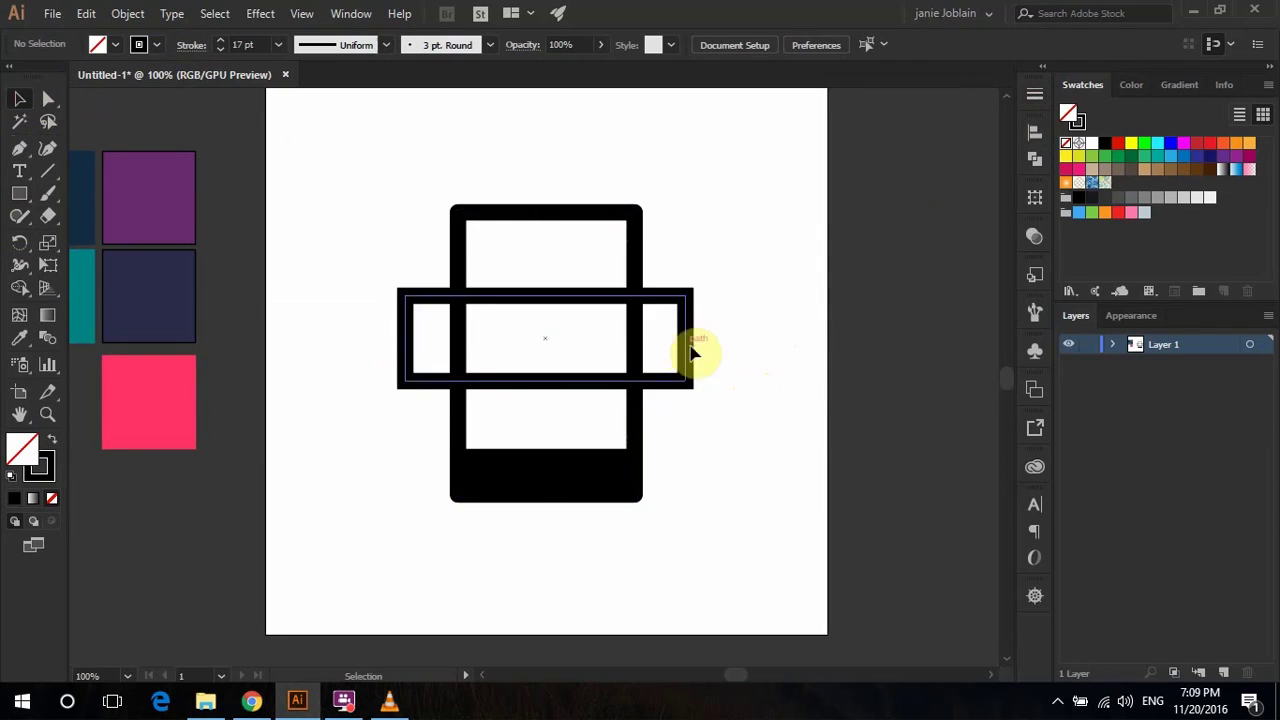
{"action": "left_click", "coordinate": [608, 474]}
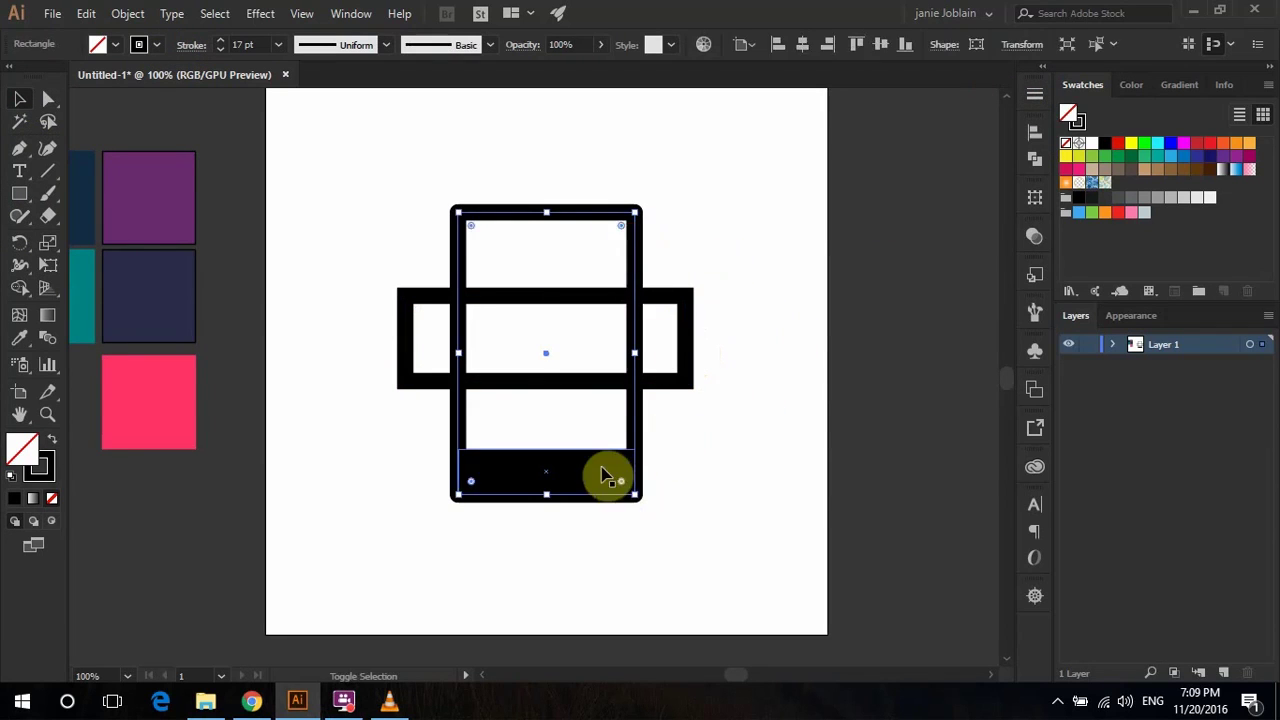
- Try Shape Builder on the phone frame, undo it, and reselect the crossing rectangle
{"action": "left_click", "coordinate": [19, 287]}
{"action": "left_click", "coordinate": [484, 466], "text": "alt"}
{"action": "key", "text": "ctrl+z"}
{"action": "key", "text": "v"}
{"action": "left_click", "coordinate": [680, 123]}
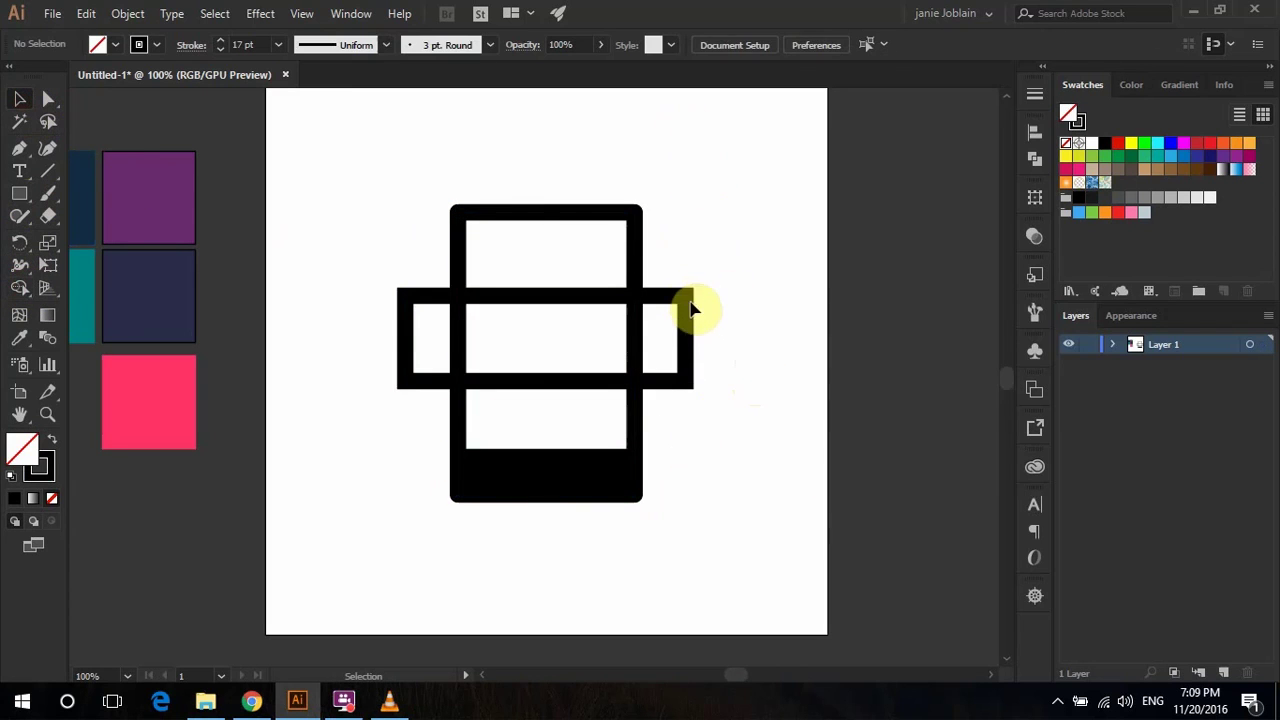
{"action": "left_click", "coordinate": [690, 306]}
{"action": "left_click", "coordinate": [48, 264]}
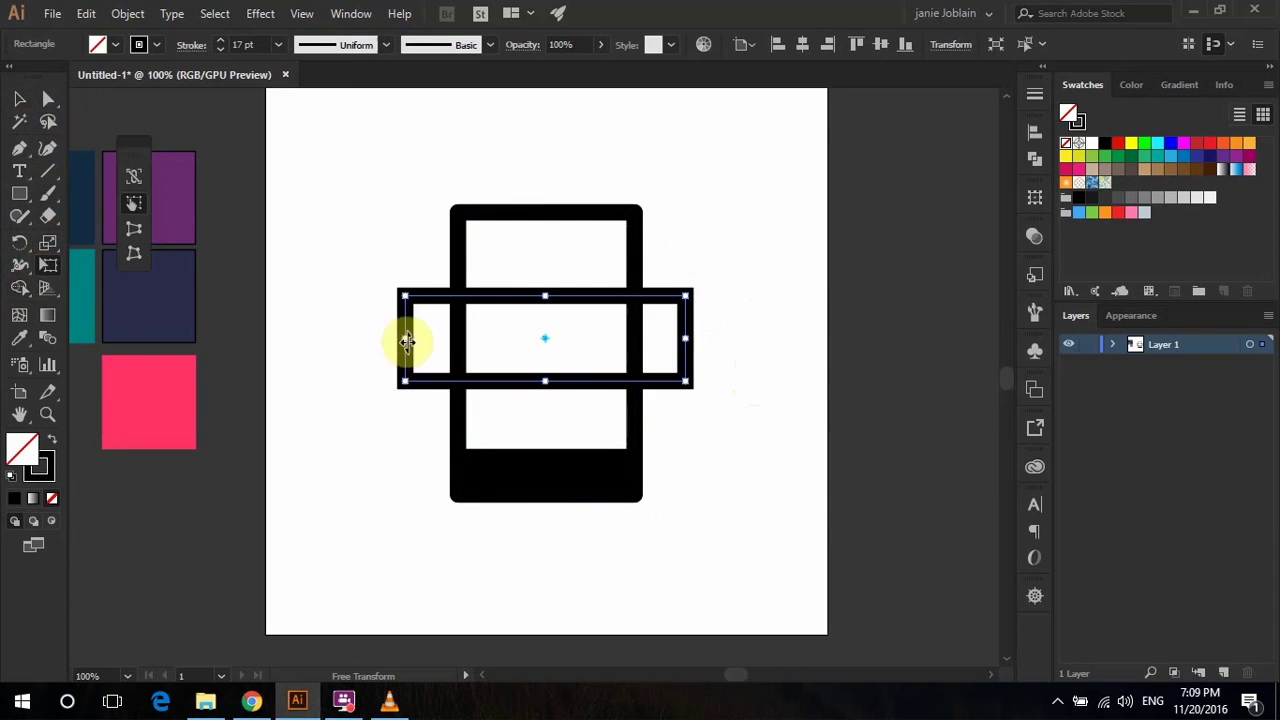
- Shear the rectangle into a parallelogram rising to the right and centre it vertically
{"action": "left_click_drag", "start_coordinate": [406, 339], "coordinate": [402, 374]}
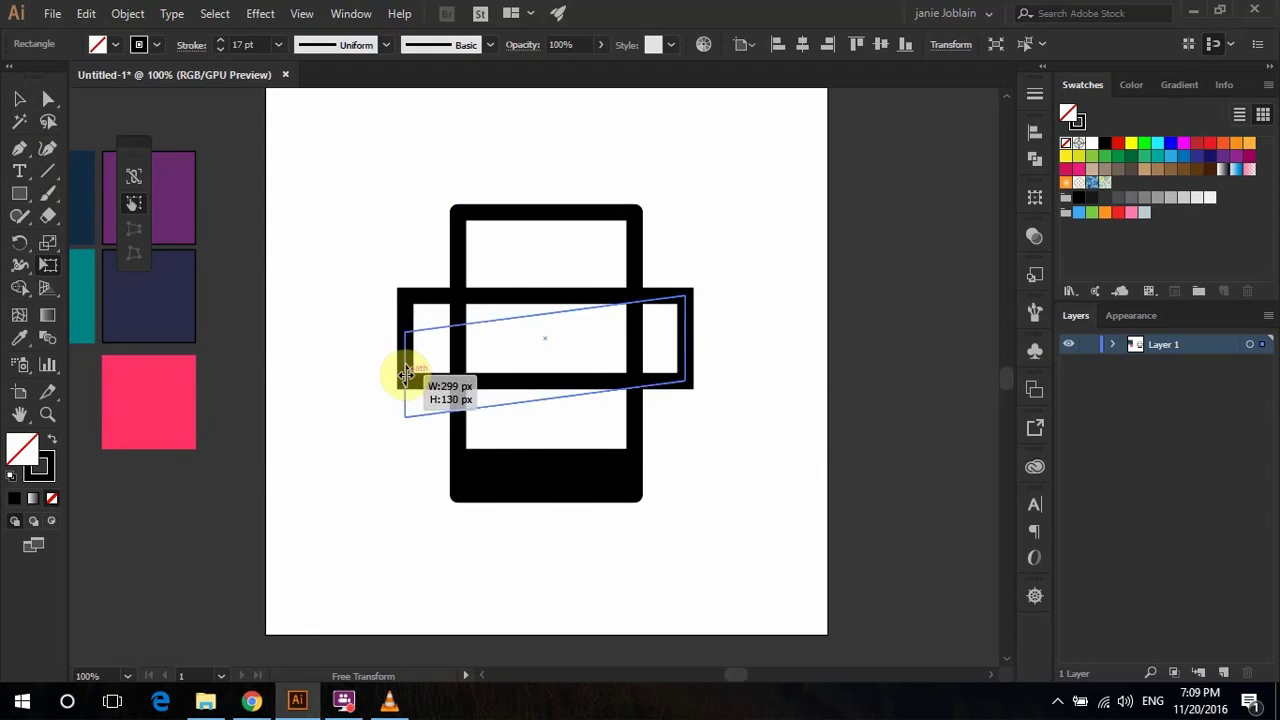
{"action": "left_click_drag", "start_coordinate": [680, 352], "coordinate": [684, 330]}
{"action": "key", "text": "v"}
{"action": "left_click", "coordinate": [163, 120]}
{"action": "left_click", "coordinate": [690, 315]}
{"action": "left_click", "coordinate": [1035, 131]}
{"action": "left_click", "coordinate": [965, 171]}
- Lower the phone frame's top edge slightly and make the frame narrower
{"action": "left_click", "coordinate": [772, 198]}
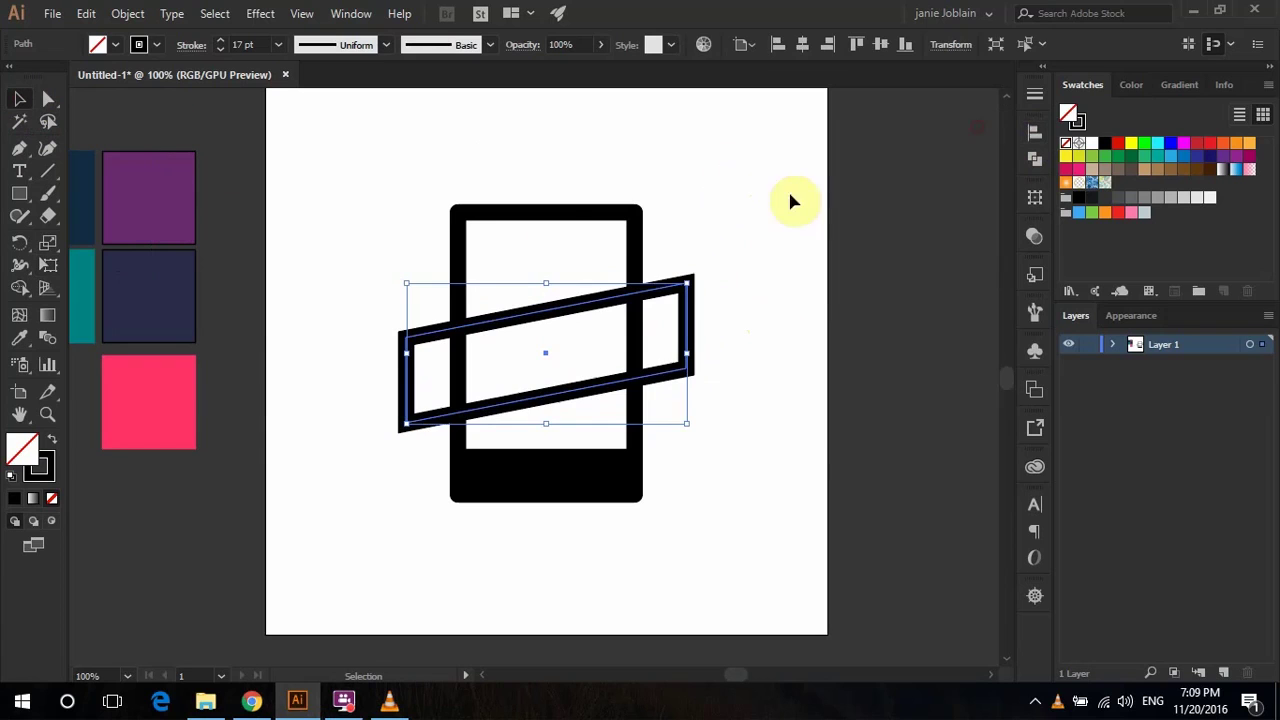
{"action": "left_click", "coordinate": [552, 214]}
{"action": "left_click_drag", "start_coordinate": [546, 206], "coordinate": [546, 215]}
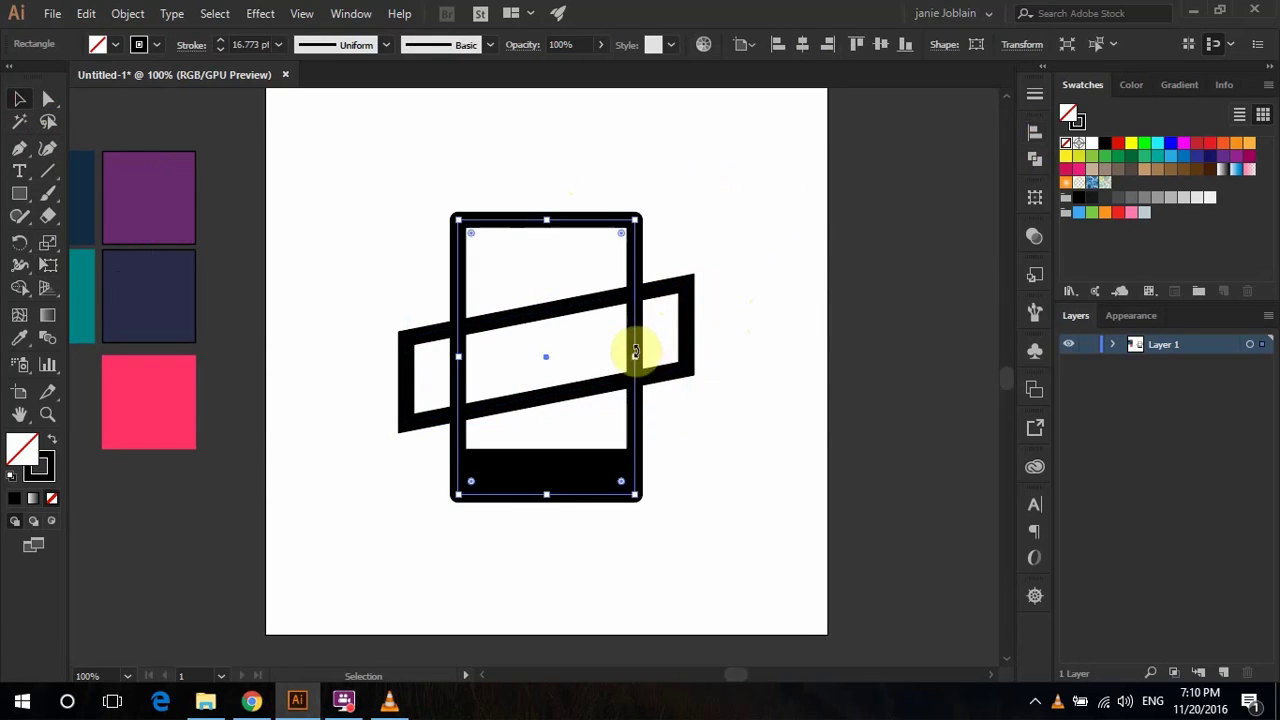
{"action": "left_click_drag", "start_coordinate": [639, 357], "coordinate": [694, 358]}
- Narrow the parallelogram and centre it horizontally
{"action": "left_click", "coordinate": [690, 336]}
{"action": "left_click", "coordinate": [900, 280]}
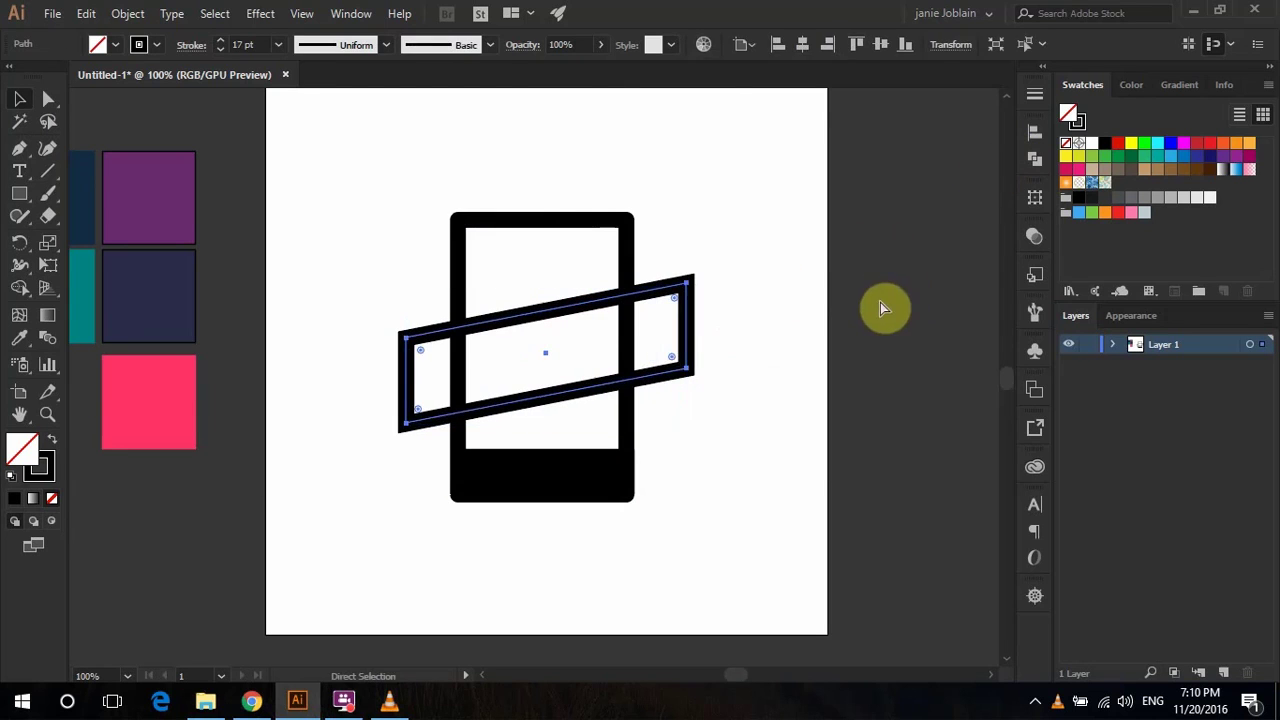
{"action": "left_click", "coordinate": [688, 336]}
{"action": "left_click_drag", "start_coordinate": [688, 353], "coordinate": [671, 351]}
{"action": "left_click", "coordinate": [700, 346]}
{"action": "left_click", "coordinate": [678, 340]}
{"action": "left_click", "coordinate": [1035, 131]}
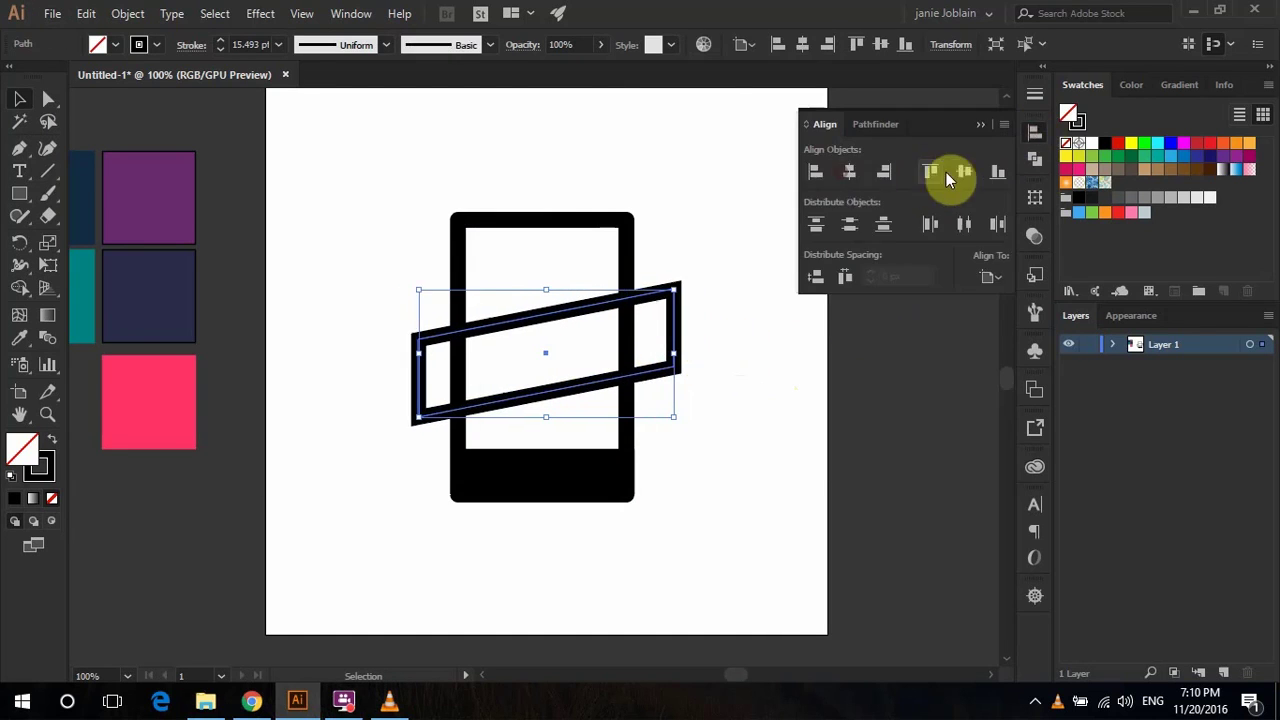
{"action": "left_click", "coordinate": [980, 124]}
{"action": "left_click", "coordinate": [740, 450]}
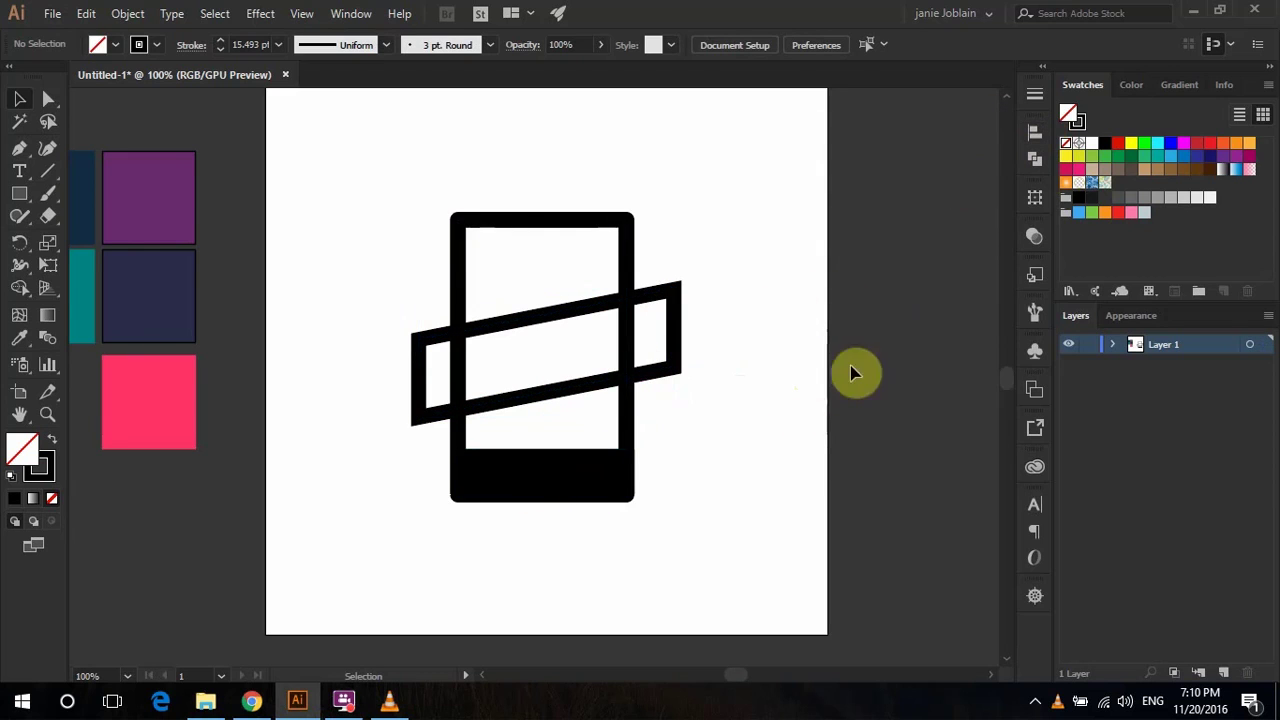
- Draw a black-filled star near the artboard's top-left corner using the Star tool
{"action": "left_click_drag", "start_coordinate": [397, 180], "coordinate": [700, 523]}
{"action": "left_click", "coordinate": [762, 452]}
{"action": "left_click", "coordinate": [557, 388]}
{"action": "left_click", "coordinate": [780, 451]}
{"action": "left_click_drag", "start_coordinate": [19, 193], "coordinate": [90, 280]}
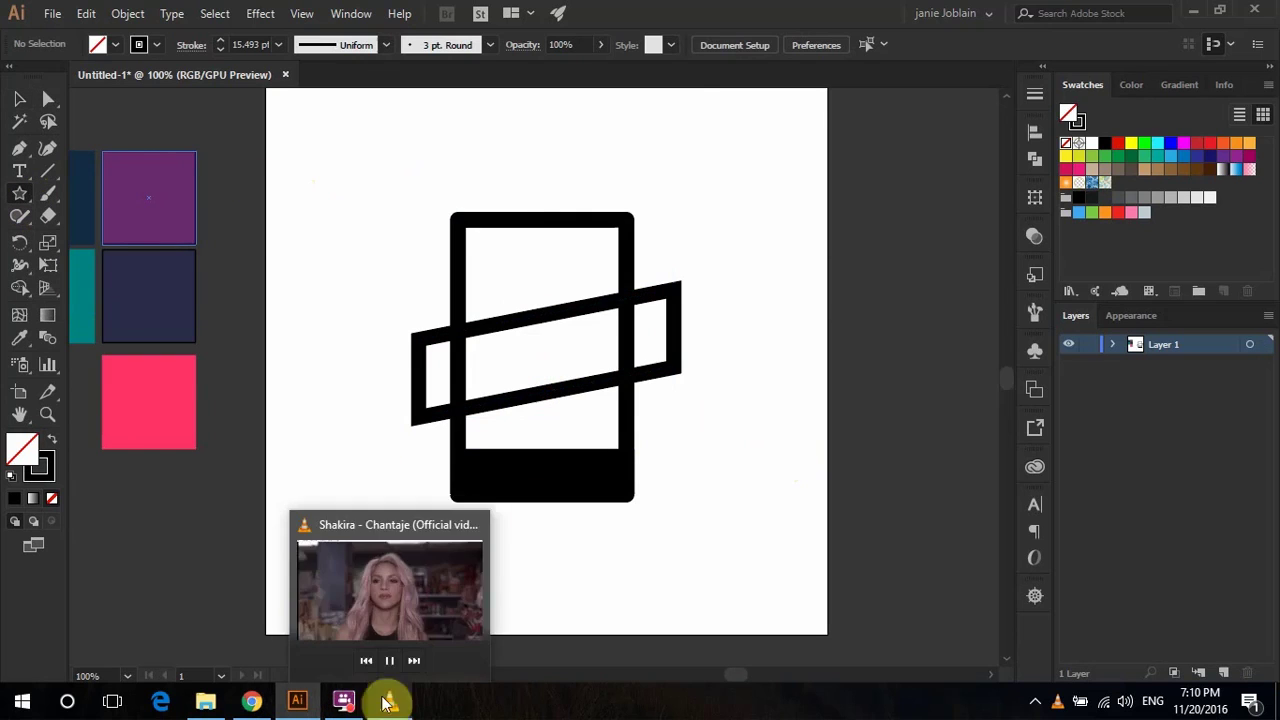
{"action": "key", "text": "XF86AudioLowerVolume"}
{"action": "left_click", "coordinate": [347, 705]}
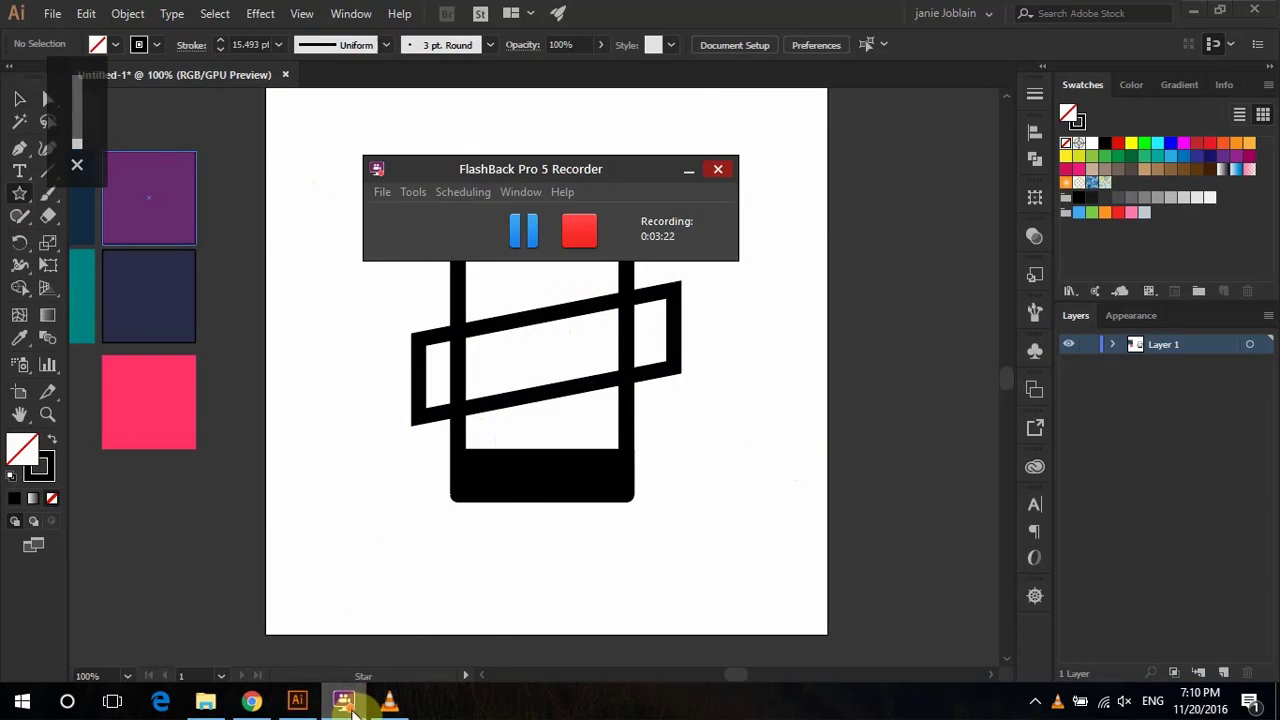
{"action": "left_click", "coordinate": [347, 705]}
{"action": "left_click_drag", "start_coordinate": [360, 184], "coordinate": [385, 210]}
{"action": "left_click", "coordinate": [19, 98]}
{"action": "left_click", "coordinate": [97, 44]}
{"action": "left_click", "coordinate": [51, 76]}
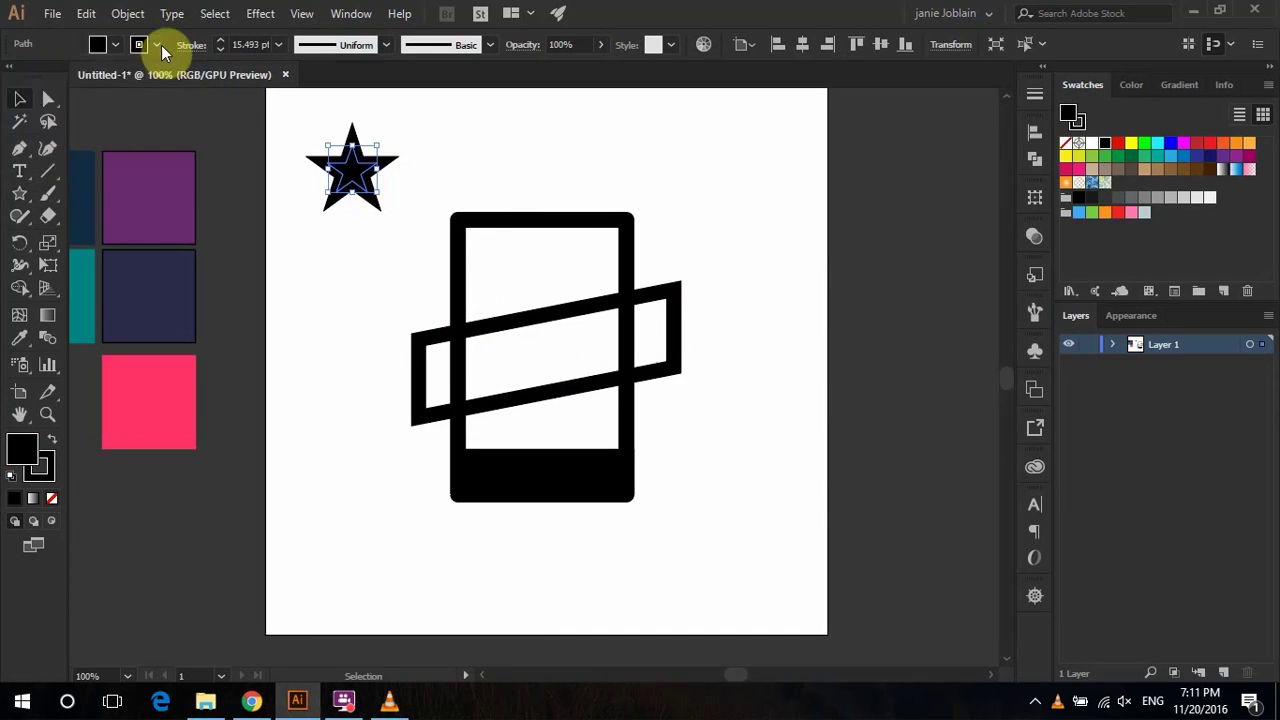
- Remove the star's stroke, move it to the top of the phone screen, and centre it horizontally
{"action": "left_click", "coordinate": [139, 44]}
{"action": "left_click", "coordinate": [12, 76]}
{"action": "left_click", "coordinate": [377, 168]}
{"action": "left_click_drag", "start_coordinate": [330, 172], "coordinate": [537, 264]}
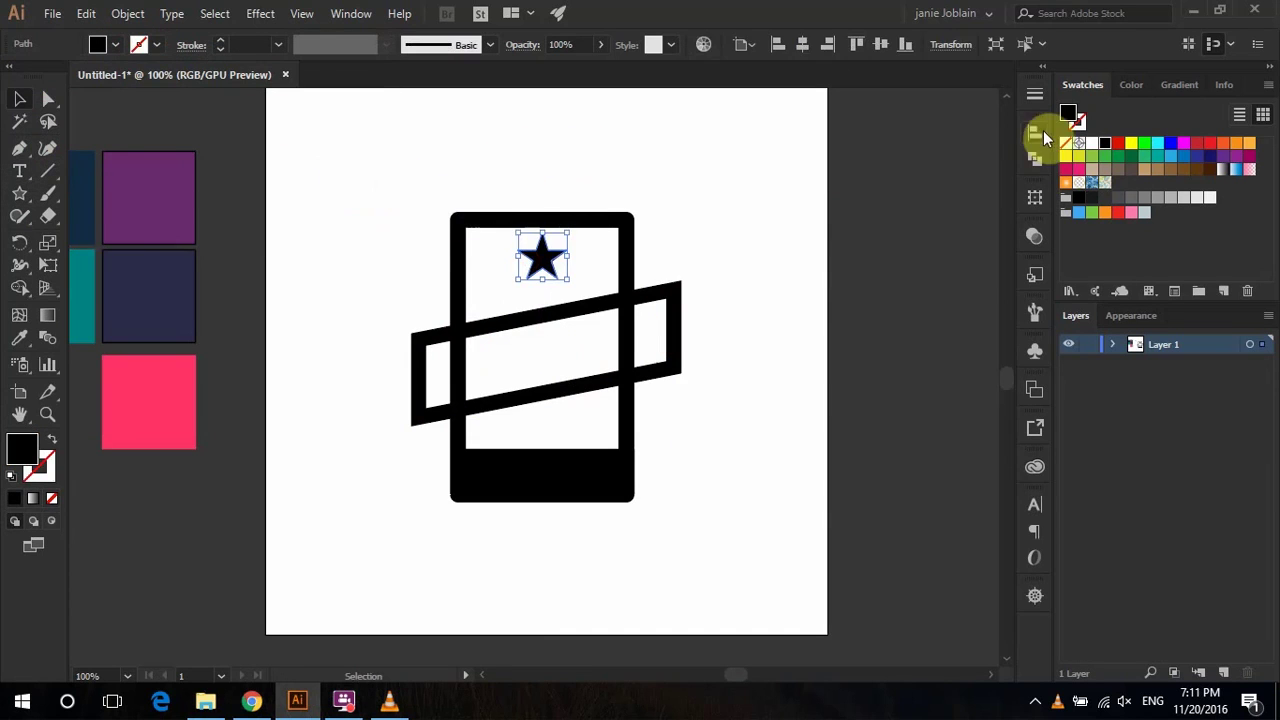
{"action": "left_click", "coordinate": [1035, 131]}
{"action": "left_click", "coordinate": [849, 171]}
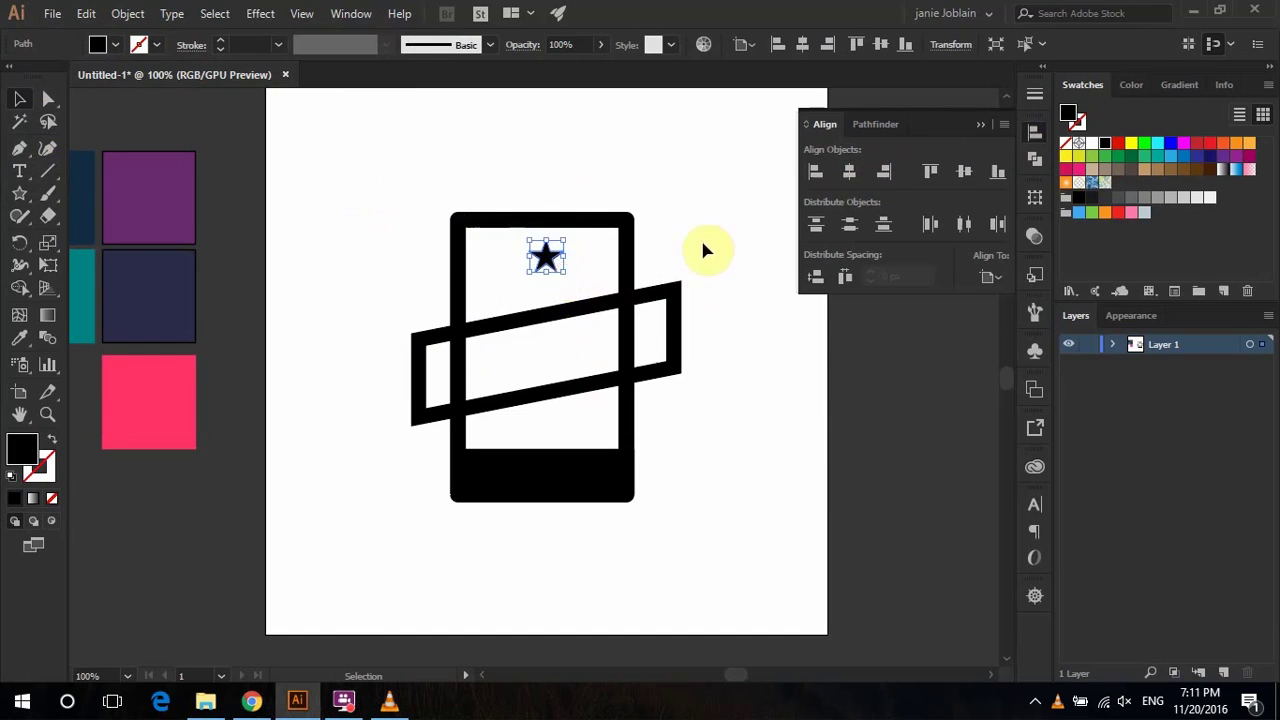
- Centre the phone frame horizontally and vertically on the artboard
{"action": "left_click", "coordinate": [627, 240]}
{"action": "left_click", "coordinate": [849, 171]}
{"action": "left_click", "coordinate": [966, 172]}
{"action": "left_click", "coordinate": [668, 365]}
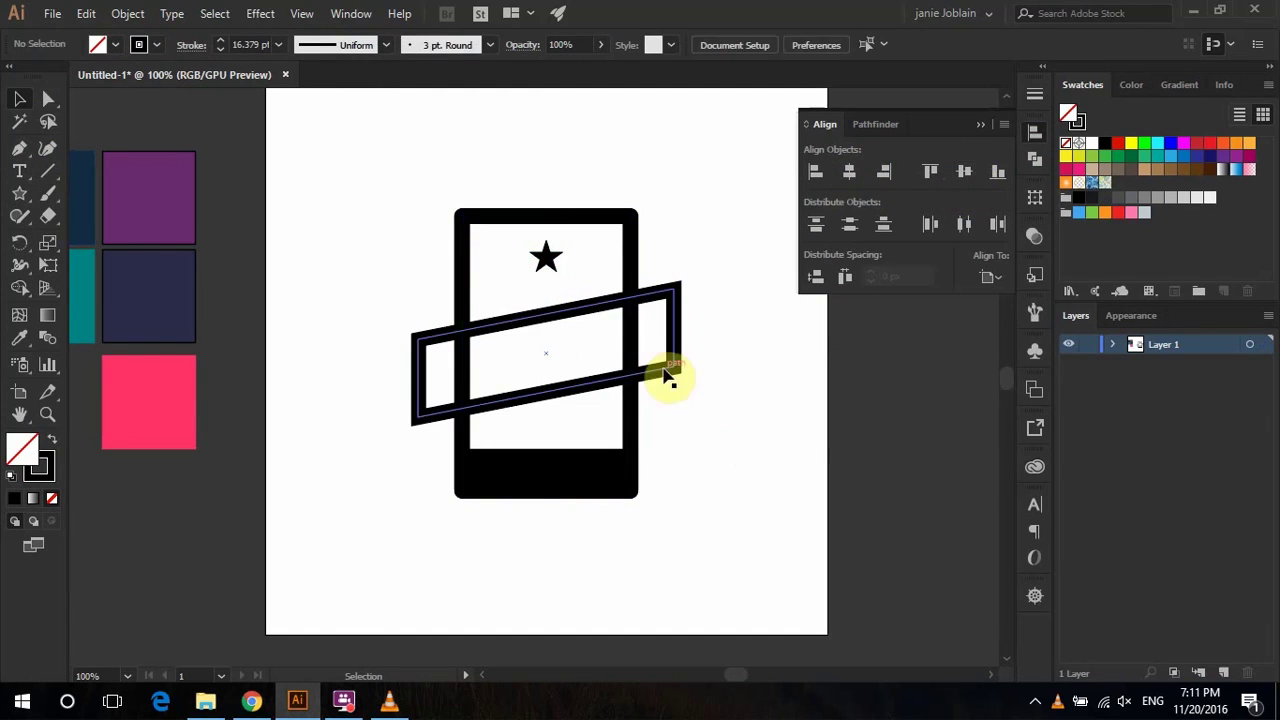
{"action": "left_click", "coordinate": [742, 410]}
- Duplicate the star once to its left and once to its right
{"action": "left_click", "coordinate": [546, 256]}
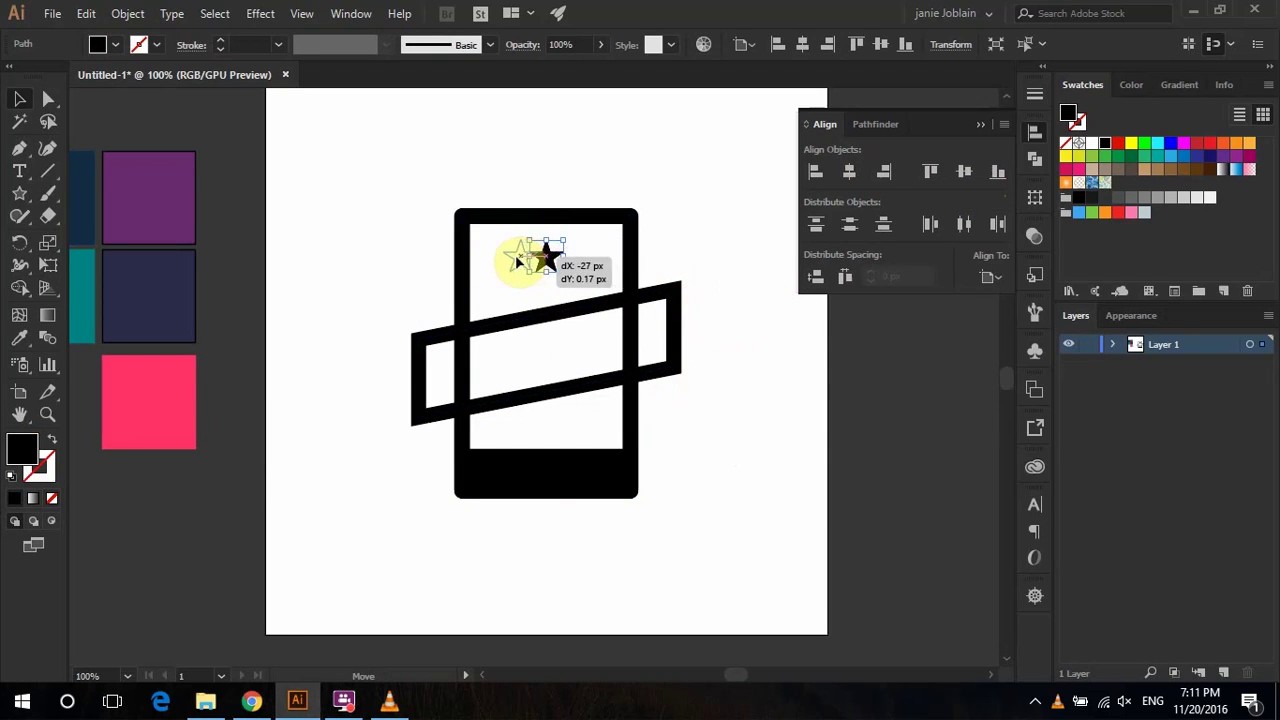
{"action": "left_click_drag", "start_coordinate": [507, 260], "coordinate": [586, 262]}
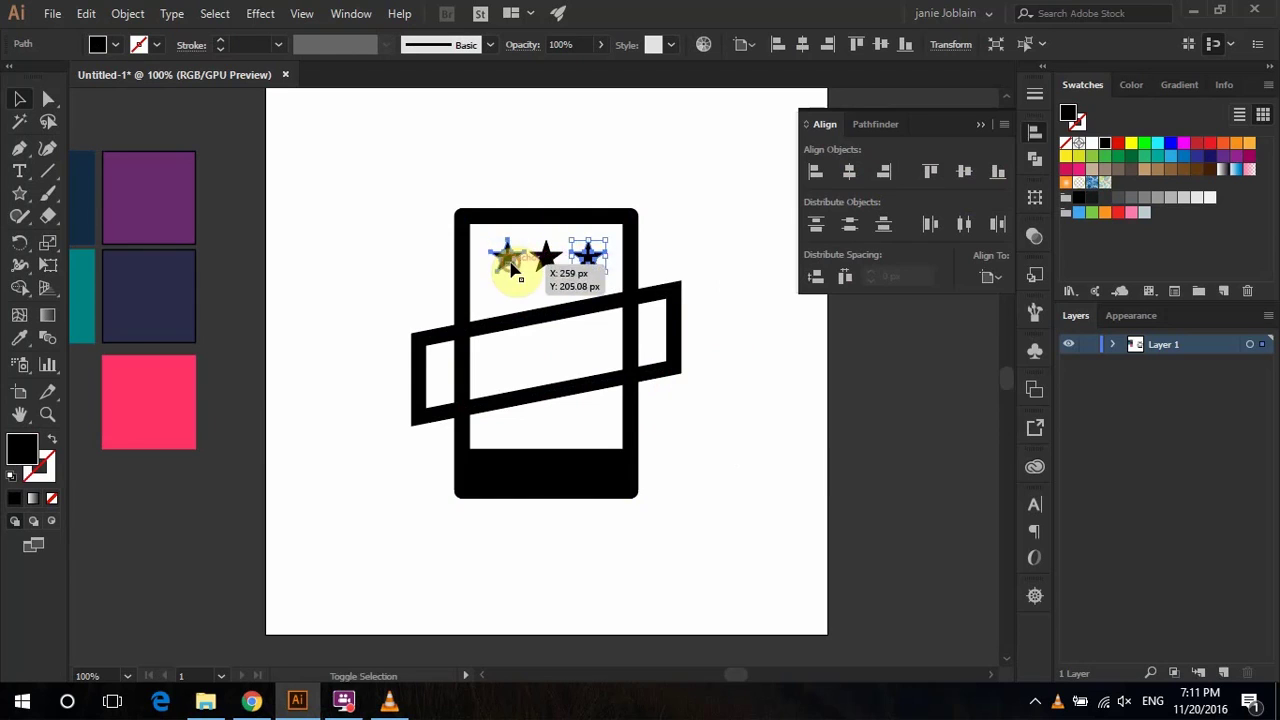
{"action": "mouse_move", "coordinate": [578, 260]}
{"action": "left_mouse_down"}
{"action": "mouse_move", "coordinate": [503, 260]}
{"action": "mouse_move", "coordinate": [606, 277]}
{"action": "left_mouse_up"}
- Align the three stars to each other and space them evenly across
{"action": "left_click", "coordinate": [845, 277]}
{"action": "left_click", "coordinate": [991, 277]}
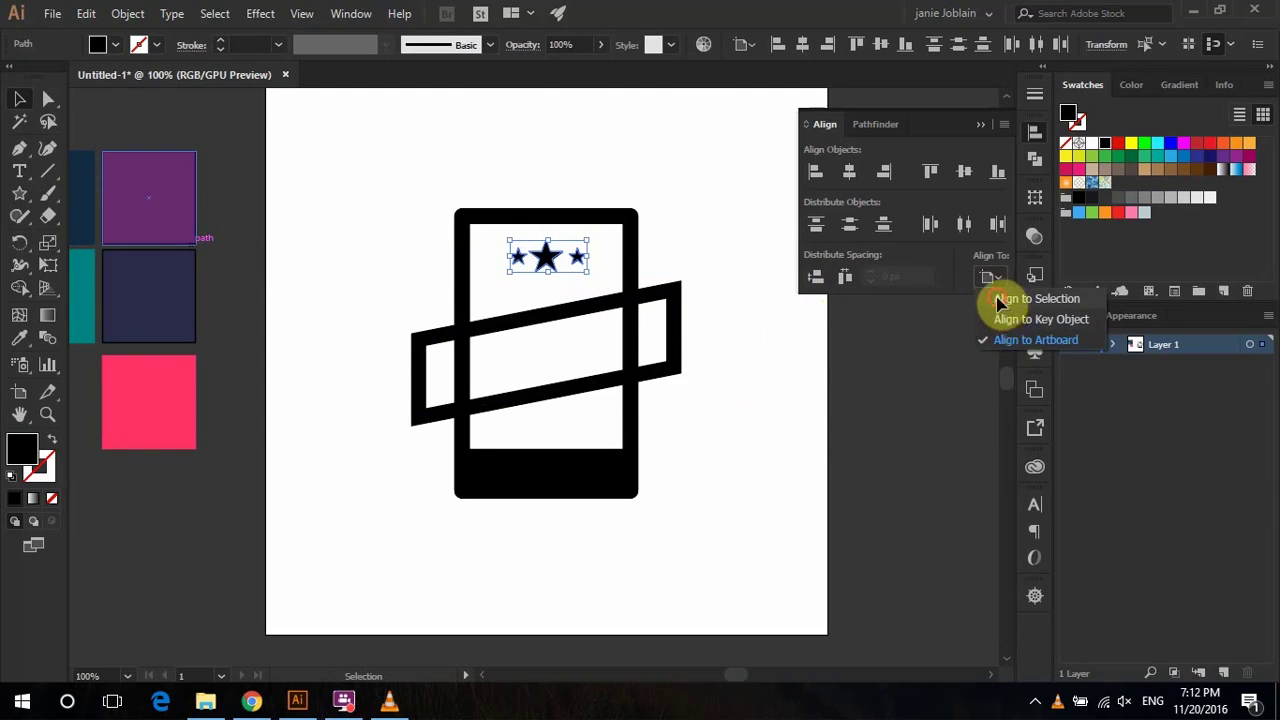
{"action": "left_click", "coordinate": [998, 302]}
{"action": "left_click", "coordinate": [820, 277]}
{"action": "left_click", "coordinate": [845, 277]}
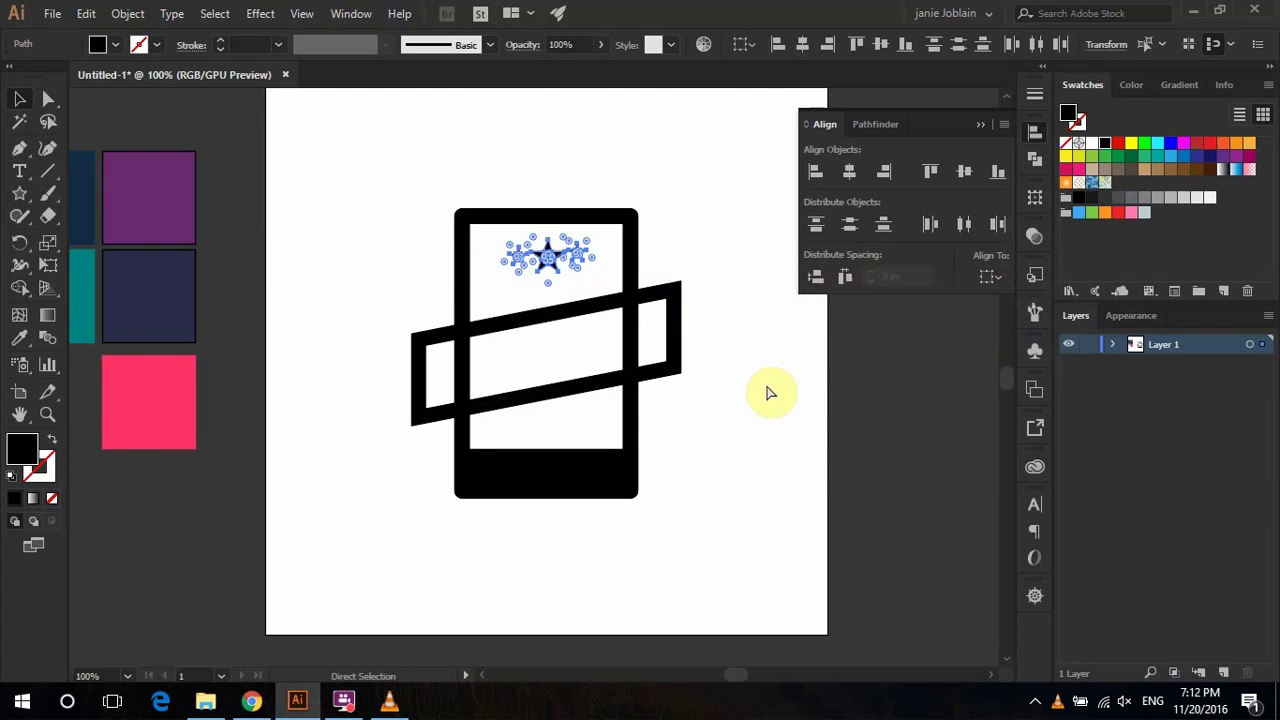
{"action": "left_click", "coordinate": [848, 173]}
{"action": "key", "text": "ctrl+z"}
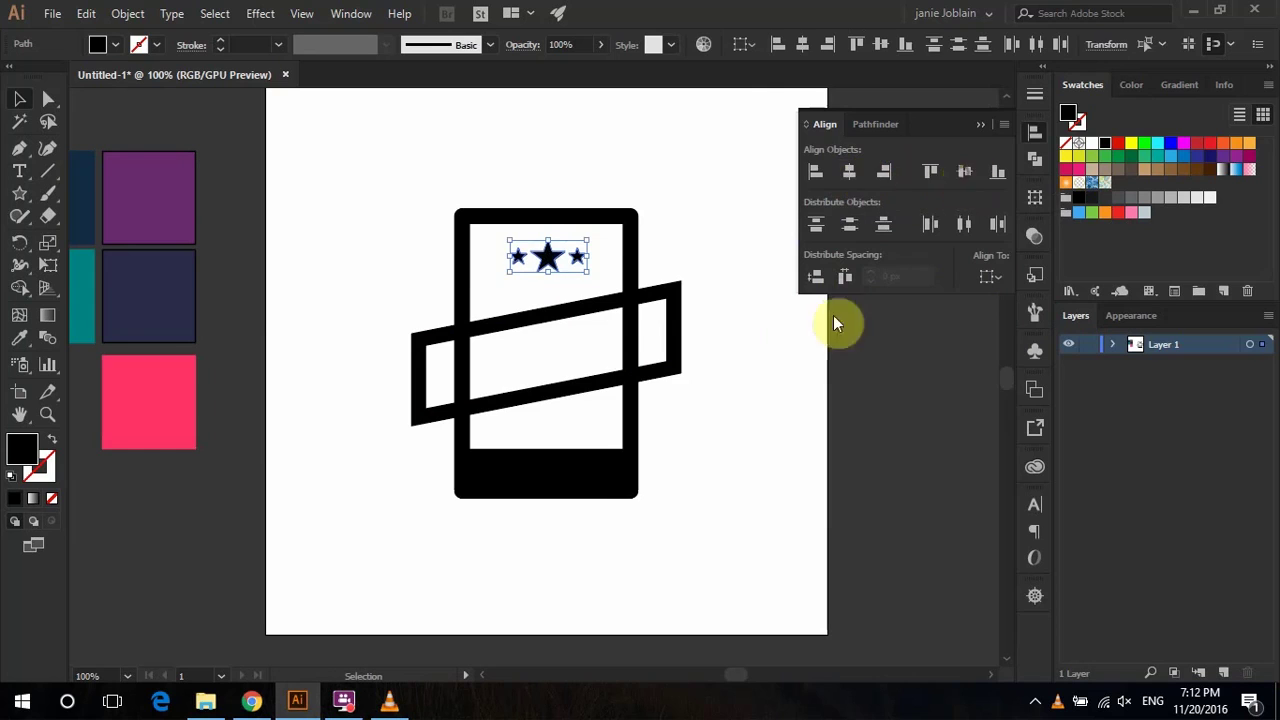
{"action": "left_click", "coordinate": [752, 401]}
{"action": "left_click", "coordinate": [551, 409]}
{"action": "left_click_drag", "start_coordinate": [19, 193], "coordinate": [90, 238]}
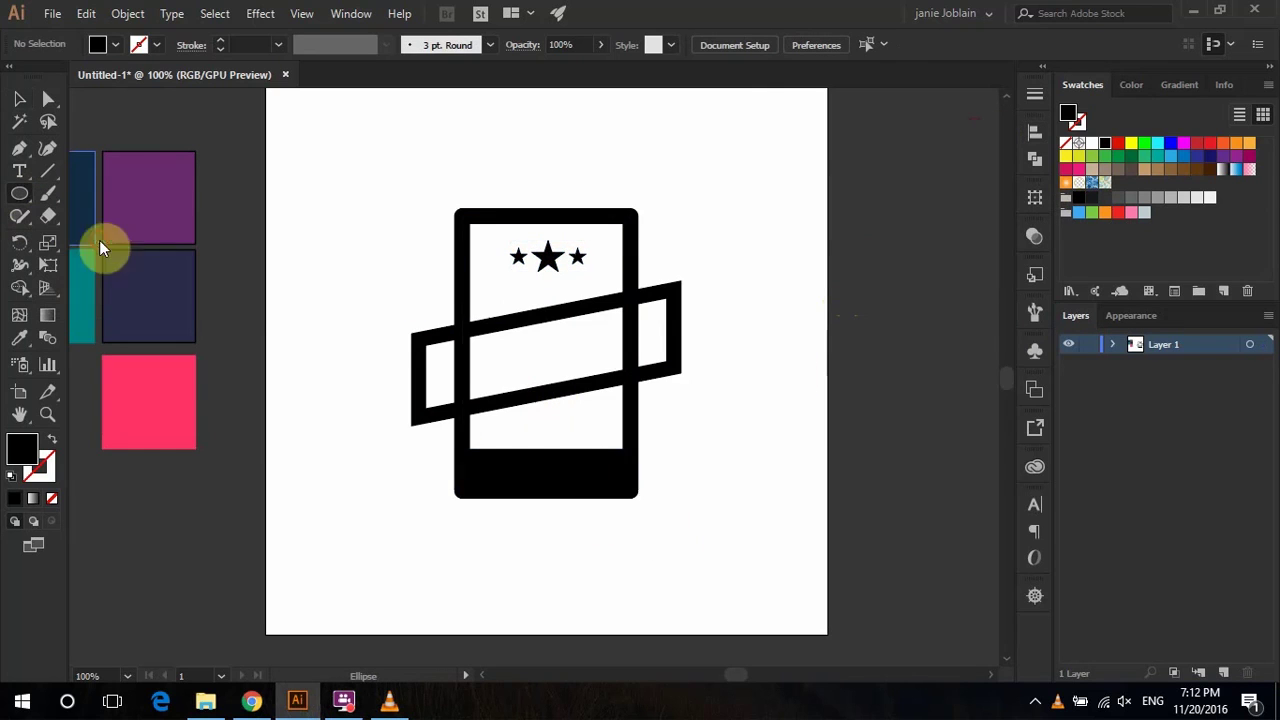
- Draw a small white-filled home-button circle in the phone's bottom bar
{"action": "left_click_drag", "start_coordinate": [546, 472], "coordinate": [562, 484]}
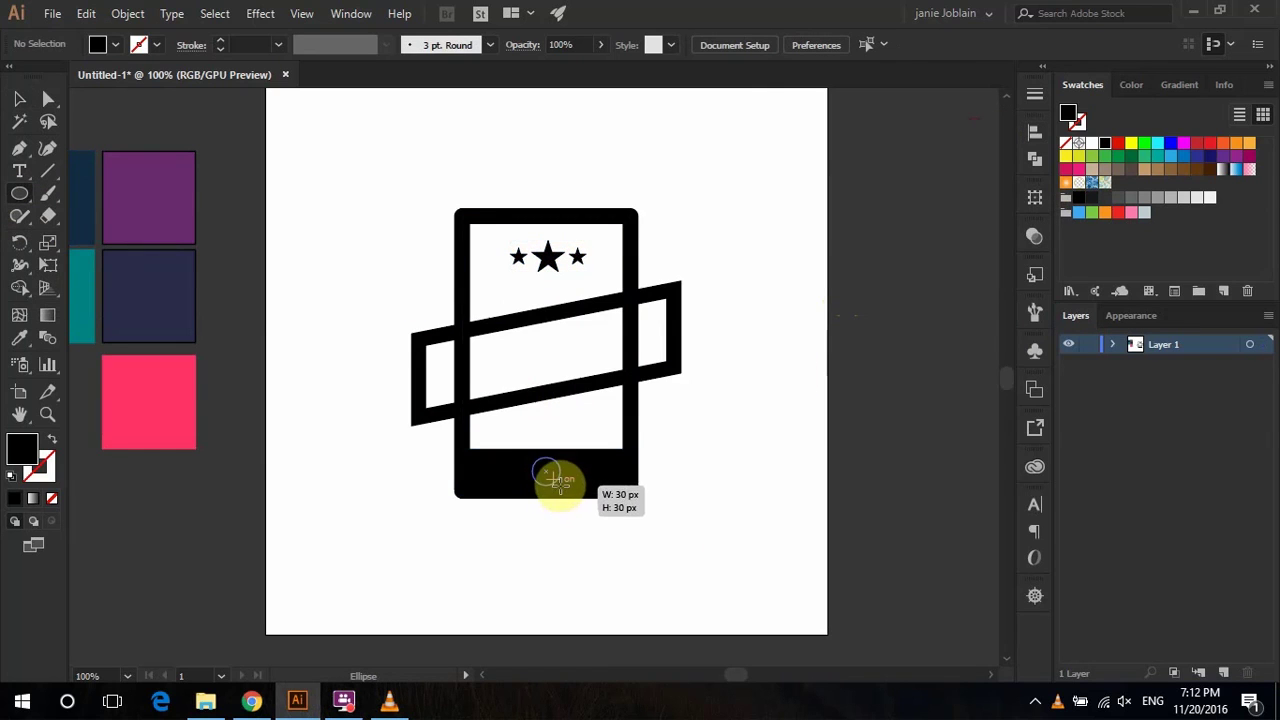
{"action": "left_click", "coordinate": [115, 44]}
{"action": "left_click", "coordinate": [38, 86]}
{"action": "key", "text": "v"}
{"action": "left_click", "coordinate": [678, 188]}
- Expand the phone rectangle's fill and stroke with Object > Expand
{"action": "left_click", "coordinate": [546, 471]}
{"action": "left_click", "coordinate": [637, 449]}
{"action": "left_click", "coordinate": [127, 13]}
{"action": "left_click", "coordinate": [207, 191]}
{"action": "left_click", "coordinate": [677, 494]}
{"action": "left_click", "coordinate": [605, 465]}
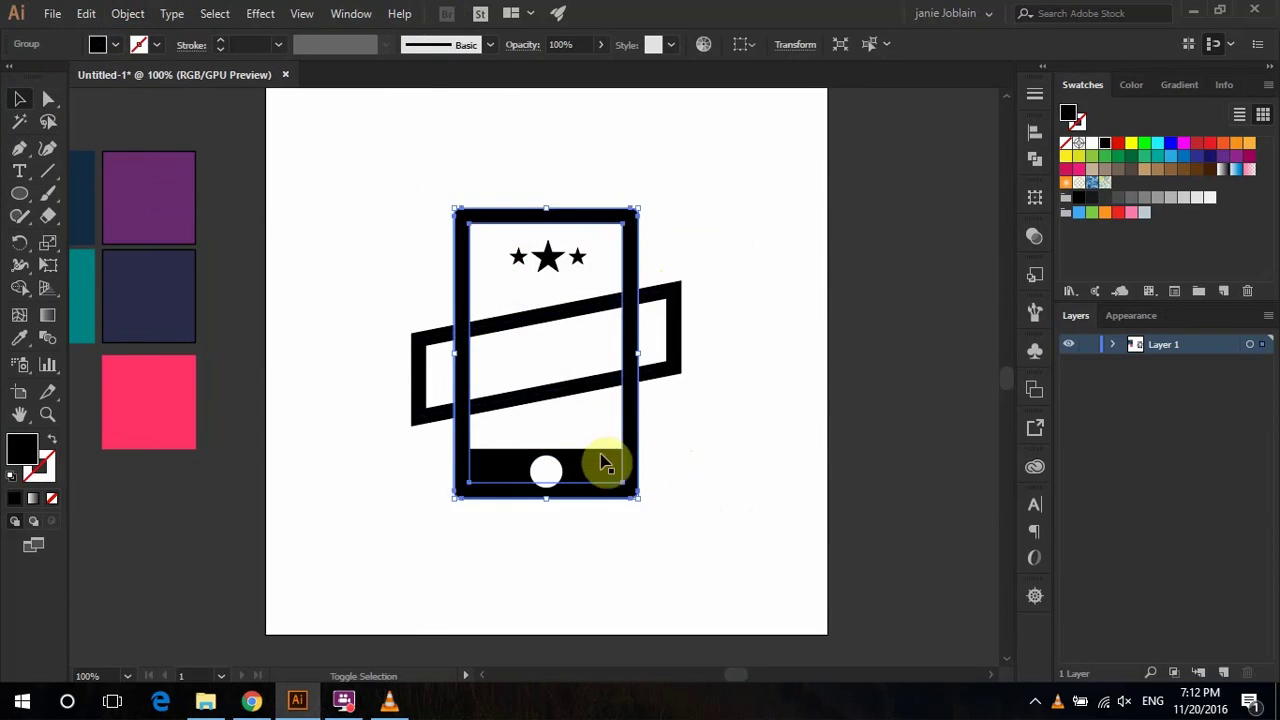
- Expand the slanted band into a filled shape
{"action": "left_click", "coordinate": [672, 330]}
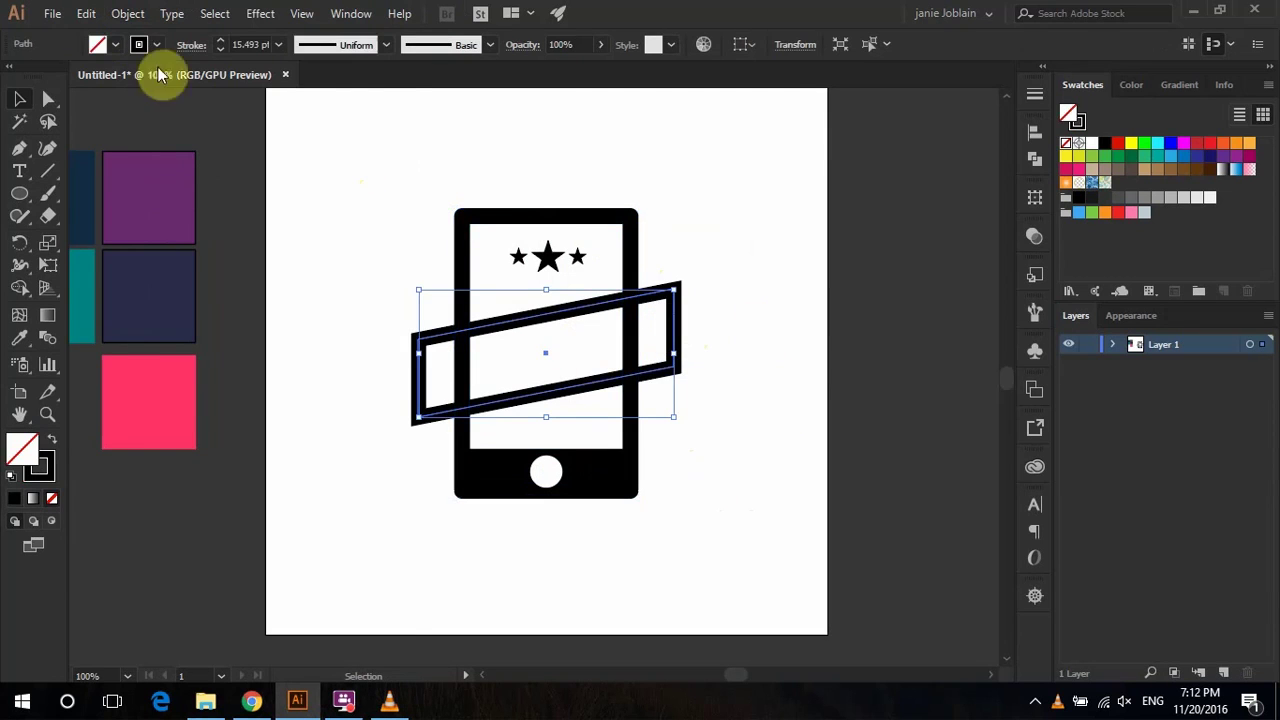
{"action": "left_click", "coordinate": [127, 13]}
{"action": "left_click", "coordinate": [207, 190]}
{"action": "left_click", "coordinate": [590, 494]}
{"action": "left_click", "coordinate": [714, 518]}
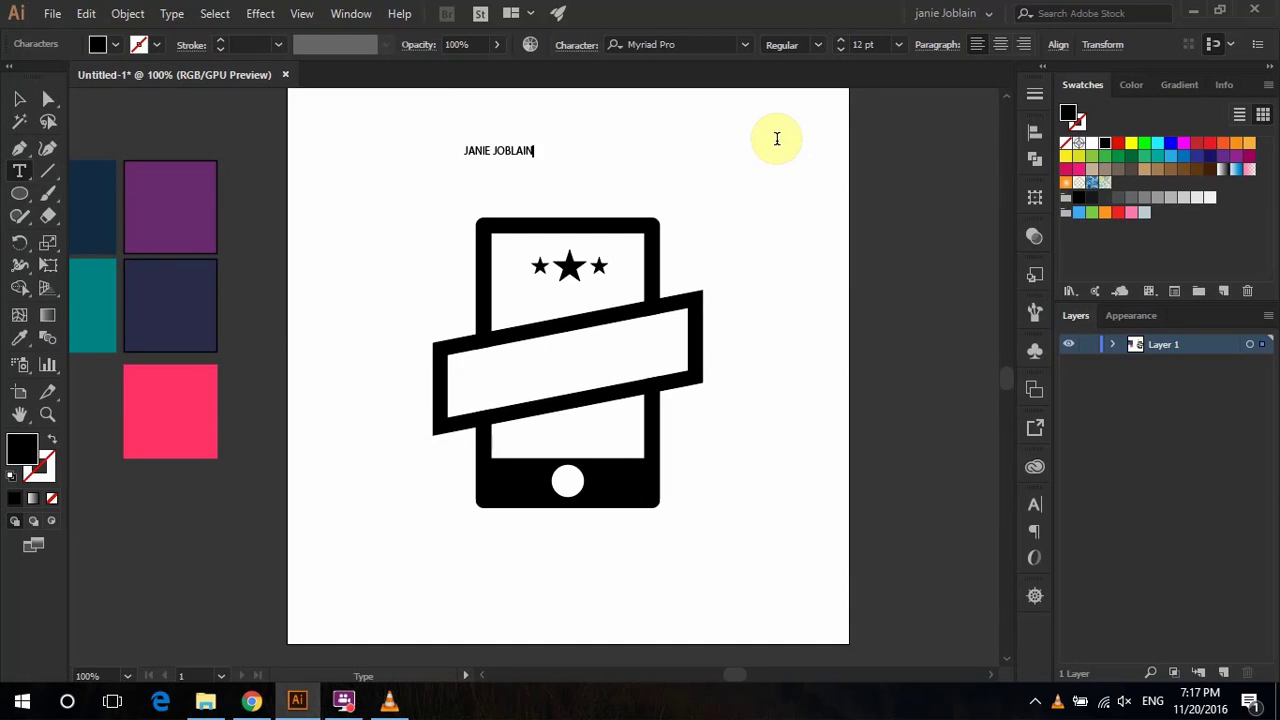
{"action": "key", "text": "Escape"}
{"action": "left_click", "coordinate": [847, 40]}
{"action": "left_click", "coordinate": [745, 44]}
{"action": "left_click", "coordinate": [765, 517]}
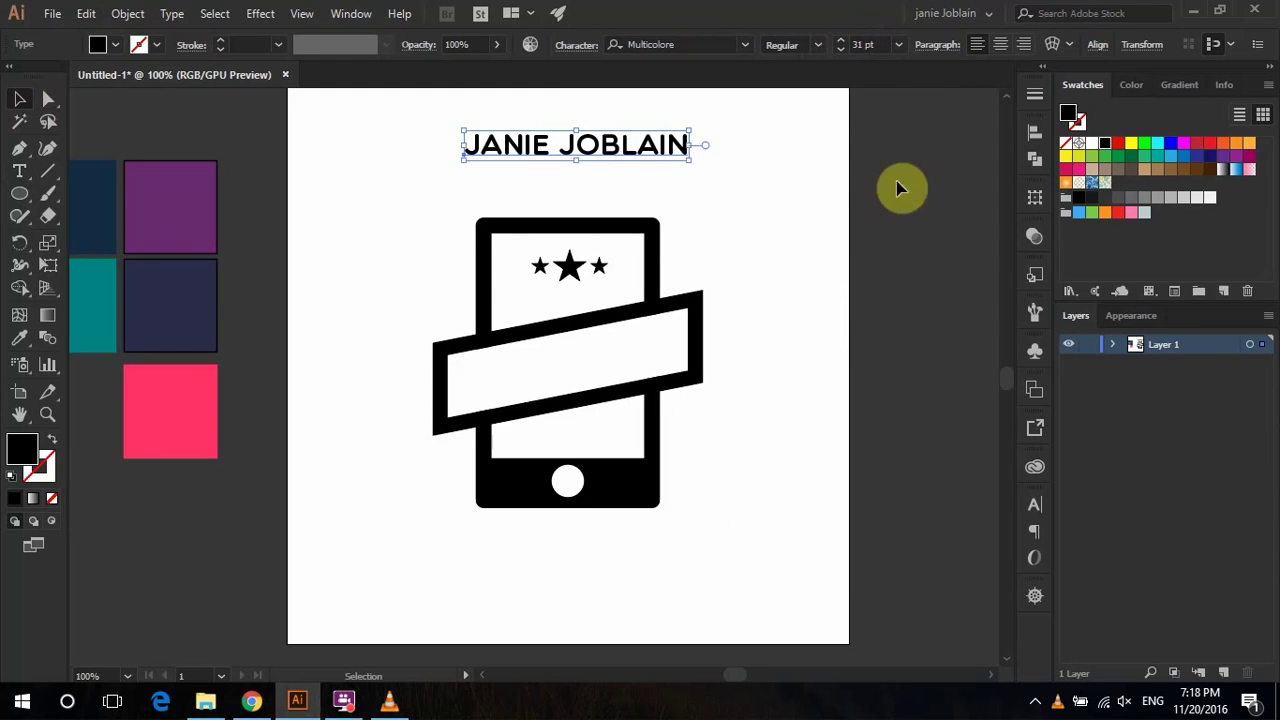
{"action": "key", "text": "shift+F7"}
{"action": "left_click", "coordinate": [1020, 339]}
{"action": "left_click", "coordinate": [849, 171]}
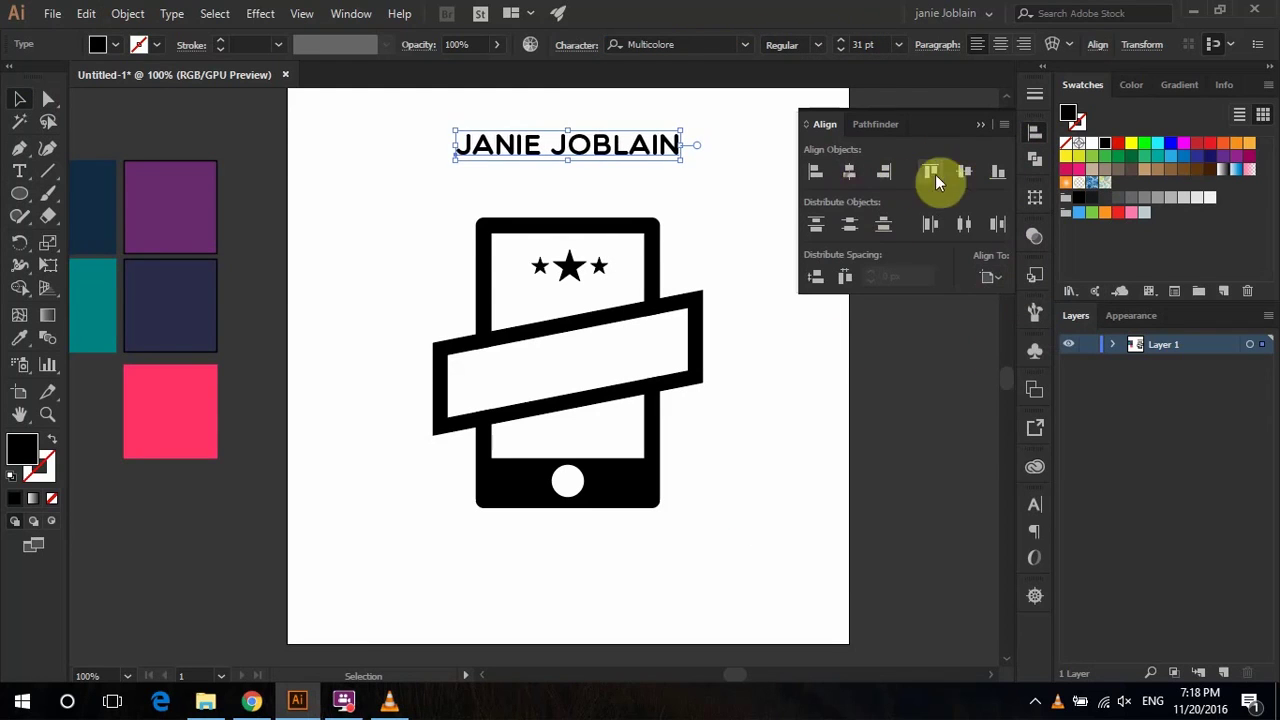
{"action": "left_click", "coordinate": [964, 171]}
{"action": "left_click", "coordinate": [980, 124]}
{"action": "left_click", "coordinate": [840, 40]}
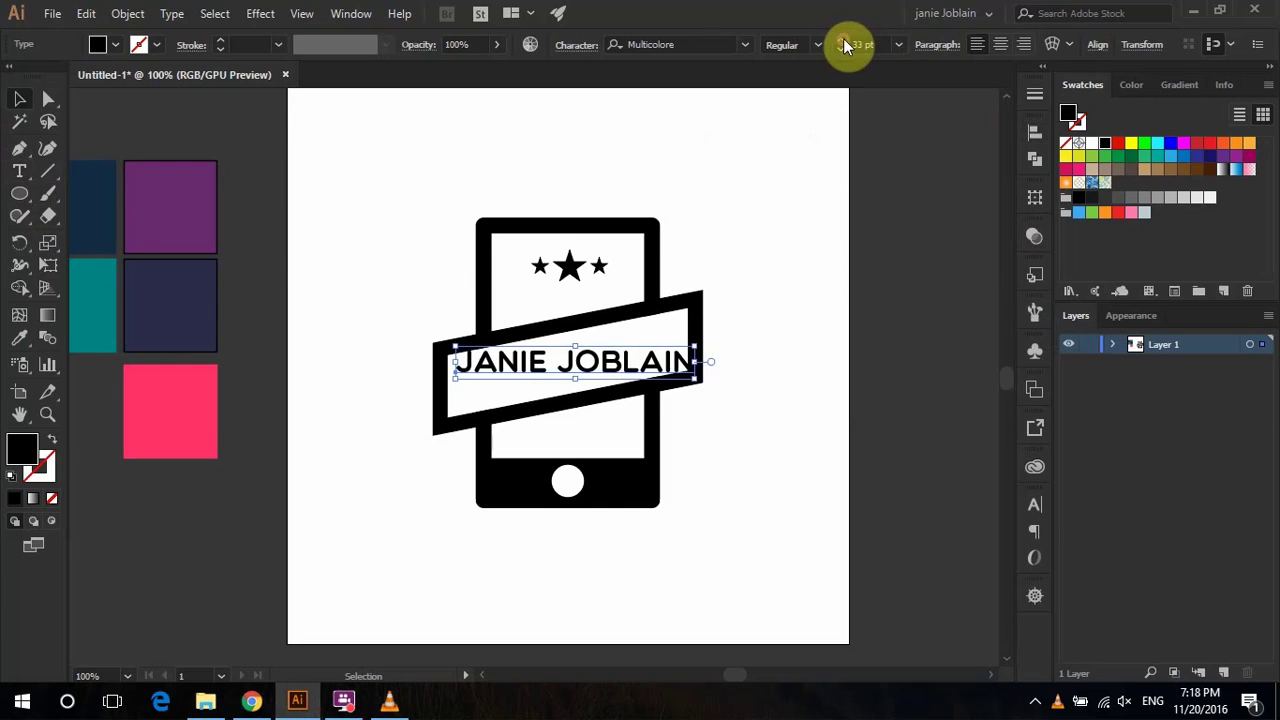
- Shear the name to match the banner's slant and move it down onto the banner
{"action": "left_click", "coordinate": [48, 264]}
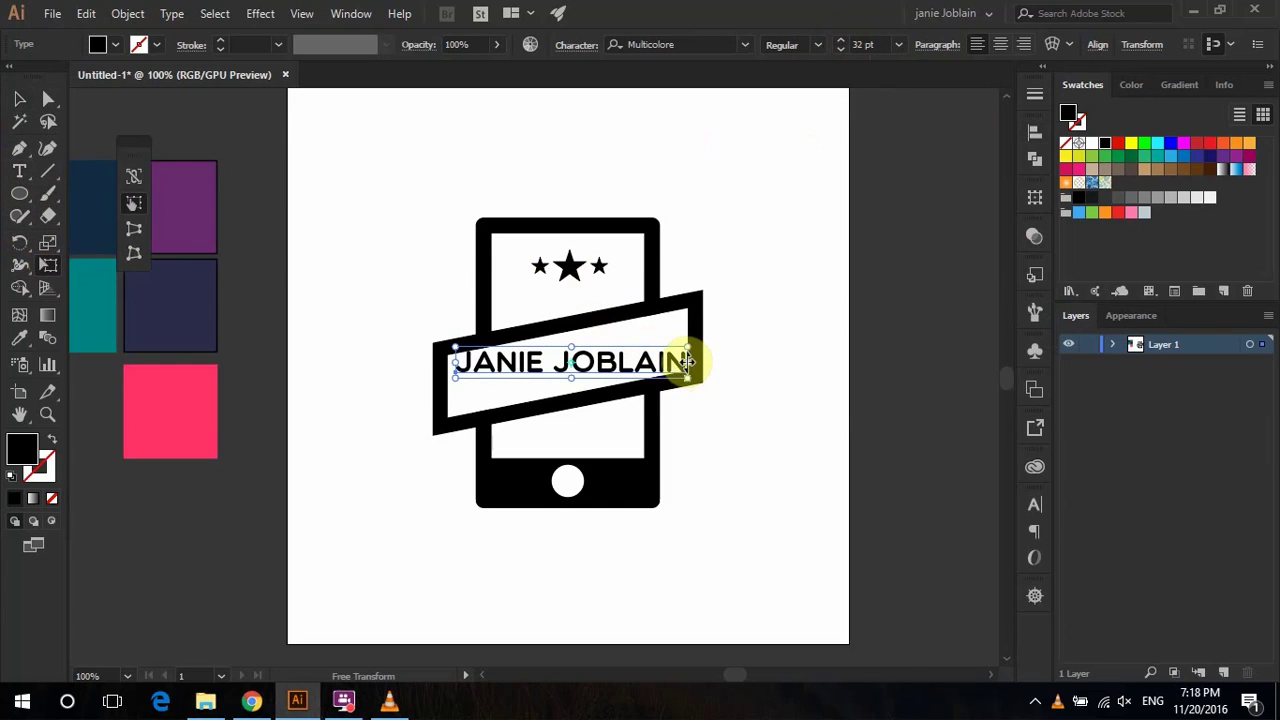
{"action": "left_click_drag", "start_coordinate": [687, 362], "coordinate": [684, 333]}
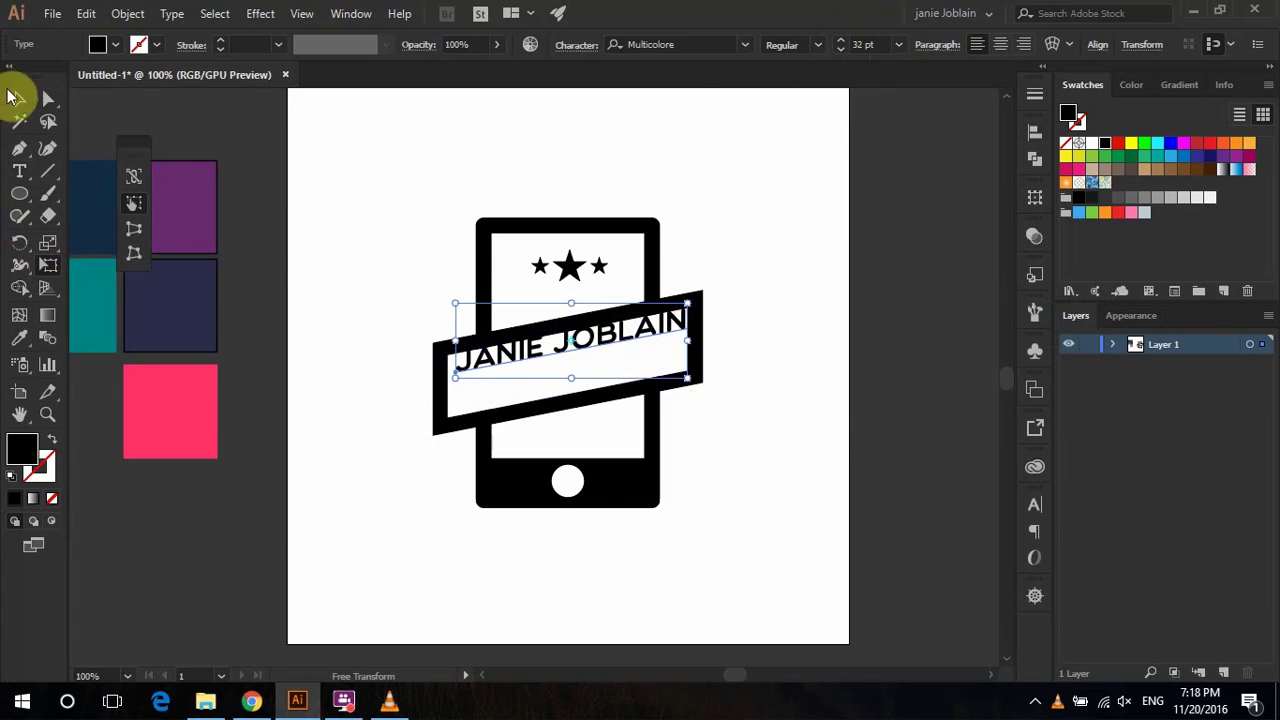
{"action": "left_click", "coordinate": [18, 97]}
{"action": "left_click_drag", "start_coordinate": [571, 343], "coordinate": [571, 360]}
{"action": "left_click", "coordinate": [771, 240]}
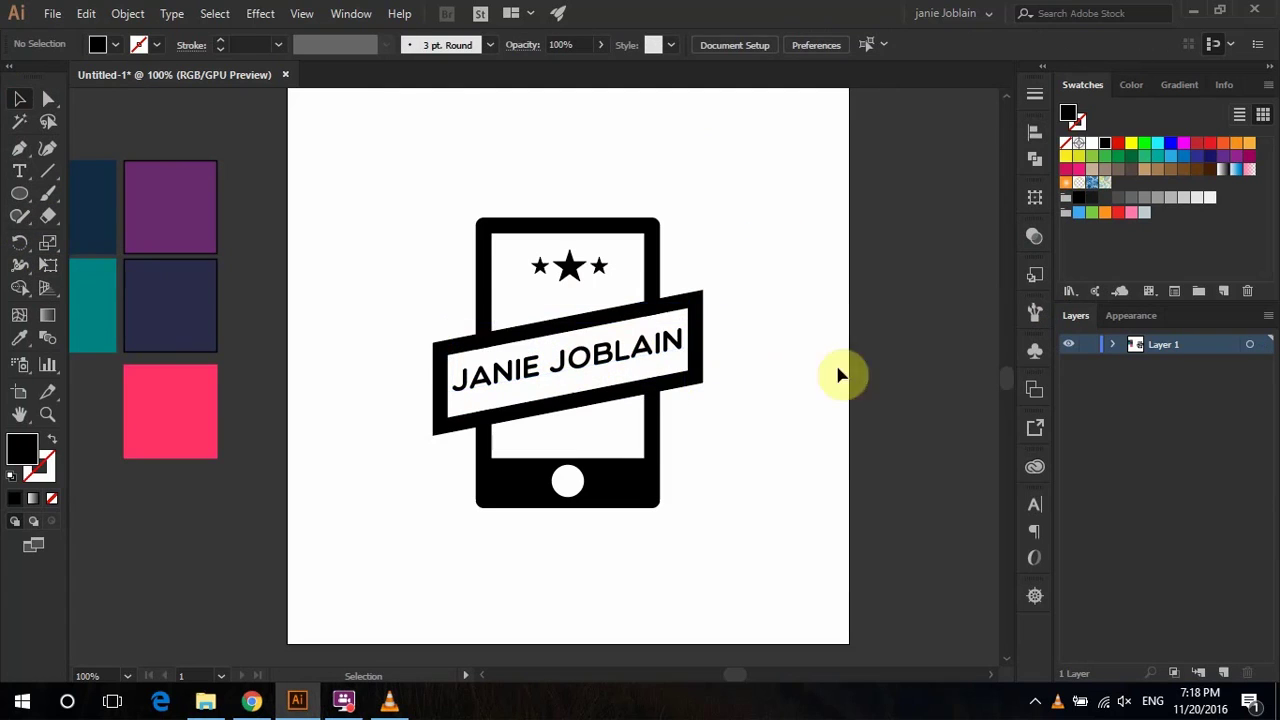
{"action": "key", "text": "z"}
{"action": "left_click", "coordinate": [564, 353]}
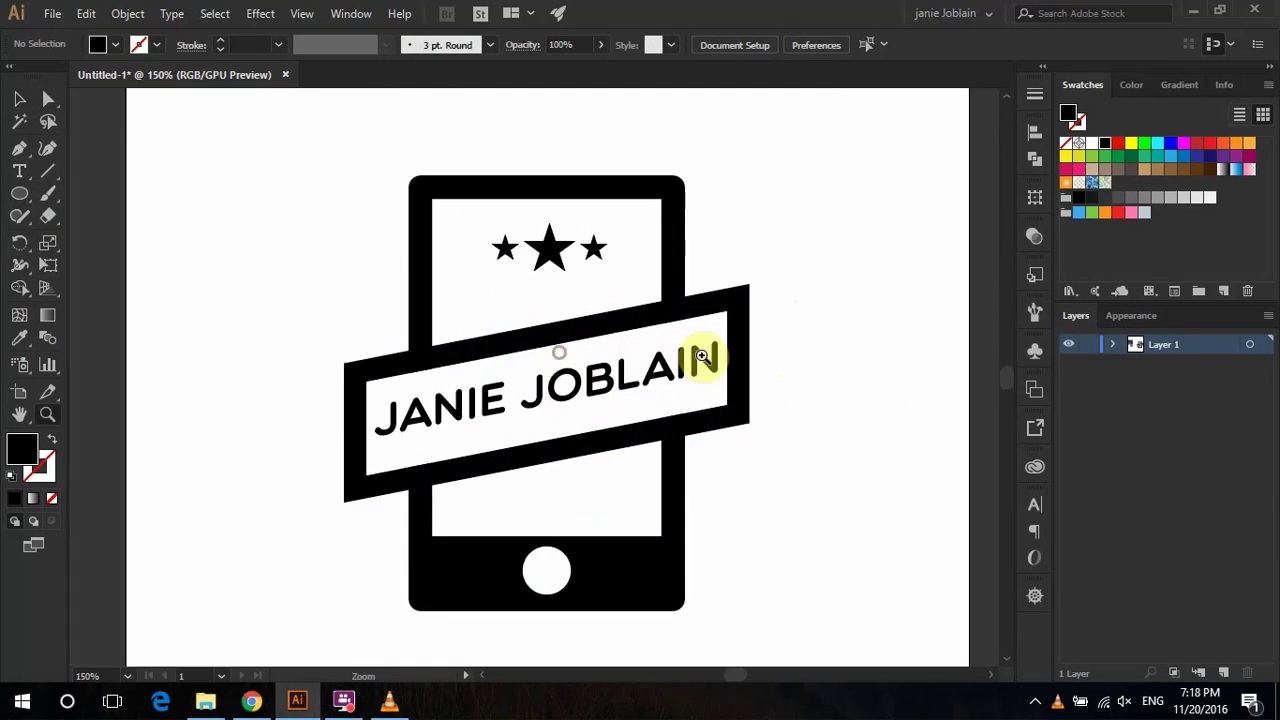
- Merge the banner frame pieces, top strip and lower phone frame with Shape Builder
{"action": "left_click", "coordinate": [22, 100]}
{"action": "left_click", "coordinate": [445, 474]}
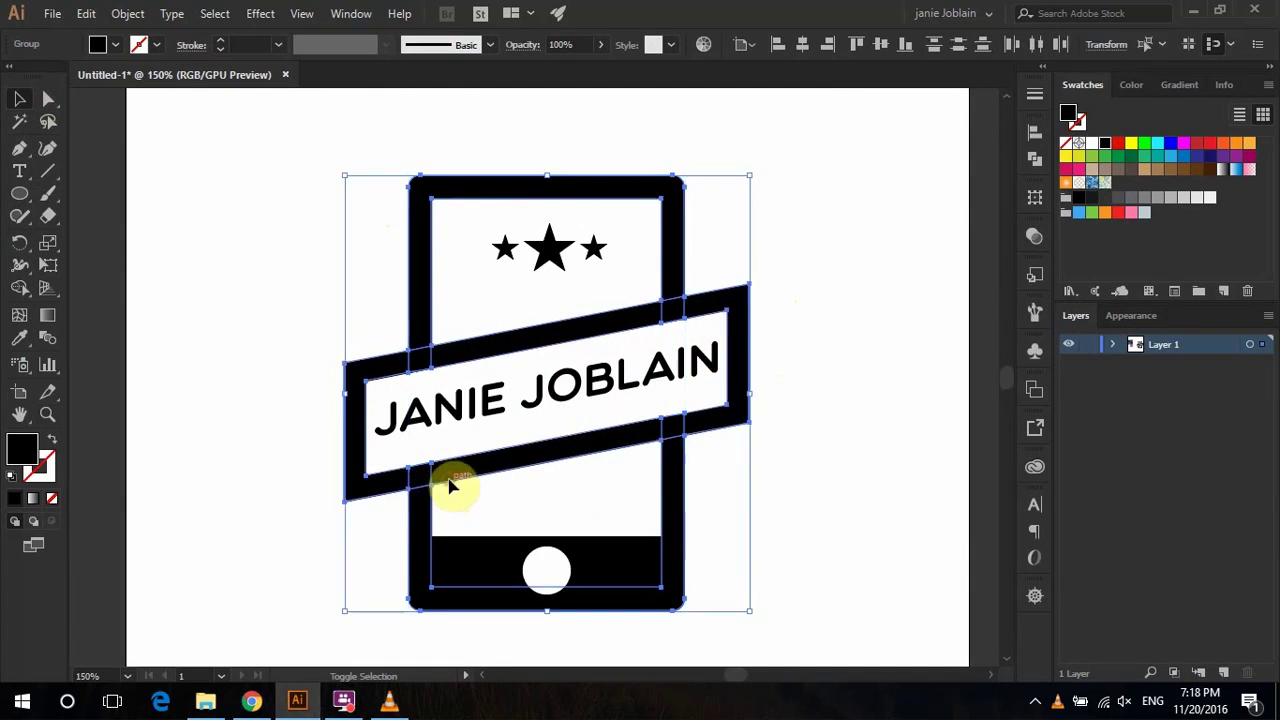
{"action": "left_click", "coordinate": [19, 292]}
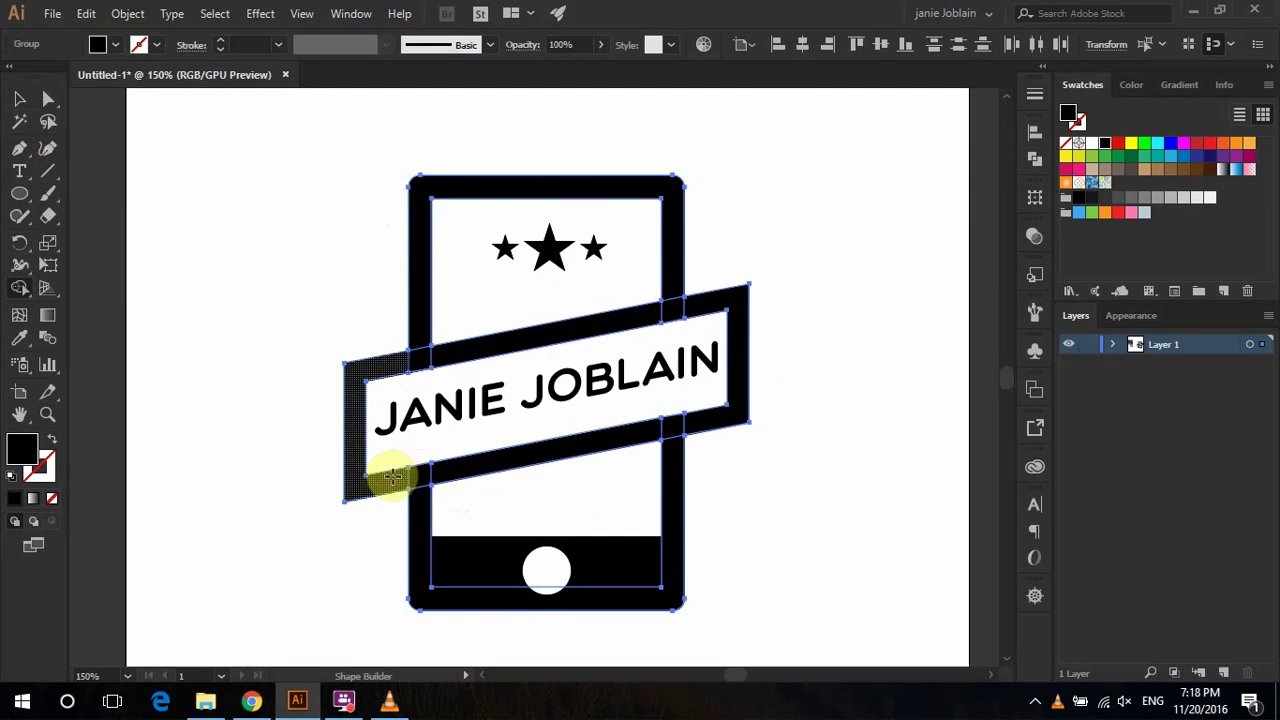
{"action": "left_click_drag", "start_coordinate": [390, 487], "coordinate": [705, 423]}
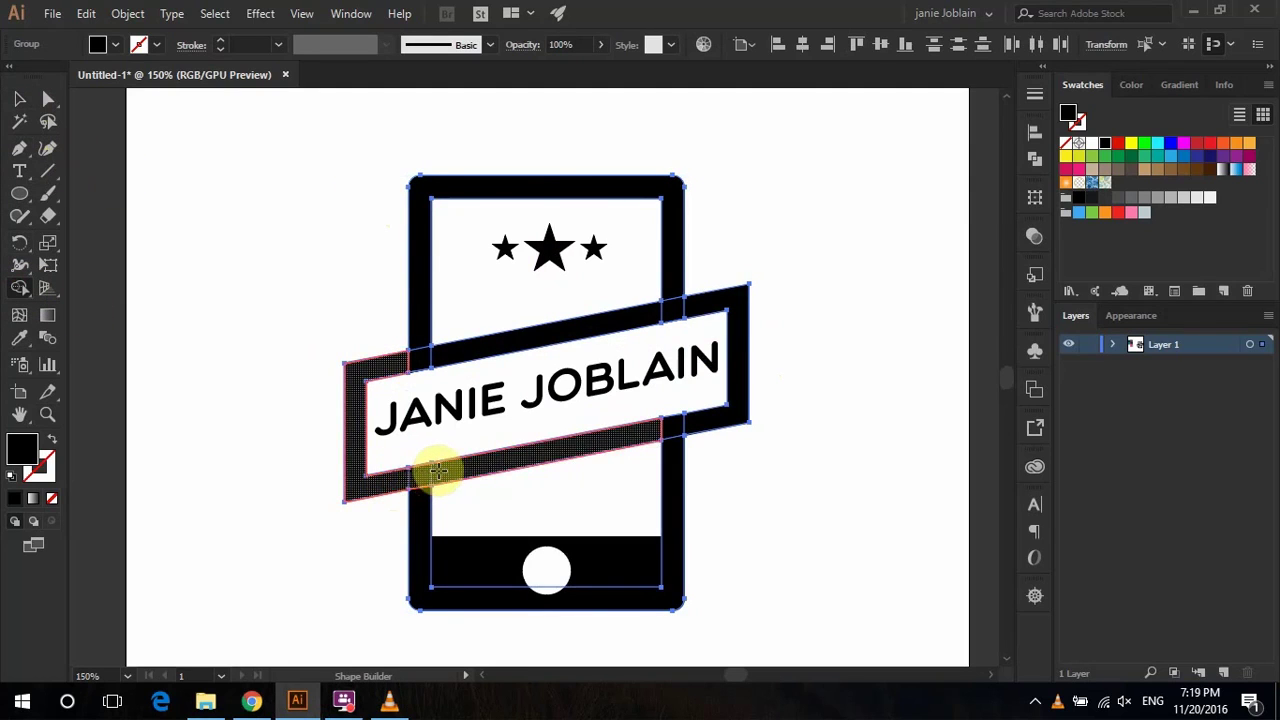
{"action": "left_click_drag", "start_coordinate": [674, 306], "coordinate": [423, 349]}
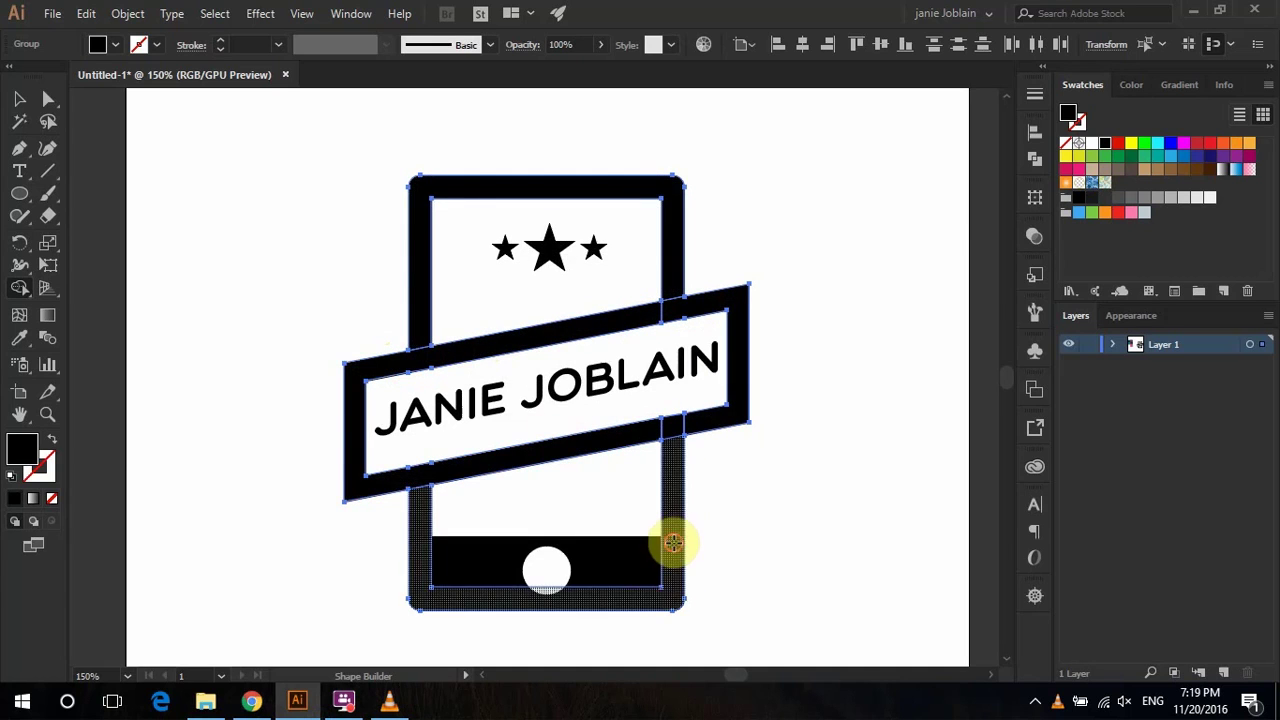
{"action": "left_click", "coordinate": [673, 542]}
- Merge the phone's bottom regions and inner bar into one shape
{"action": "left_click", "coordinate": [19, 98]}
{"action": "left_click", "coordinate": [646, 583]}
{"action": "left_click", "coordinate": [678, 518], "text": "shift"}
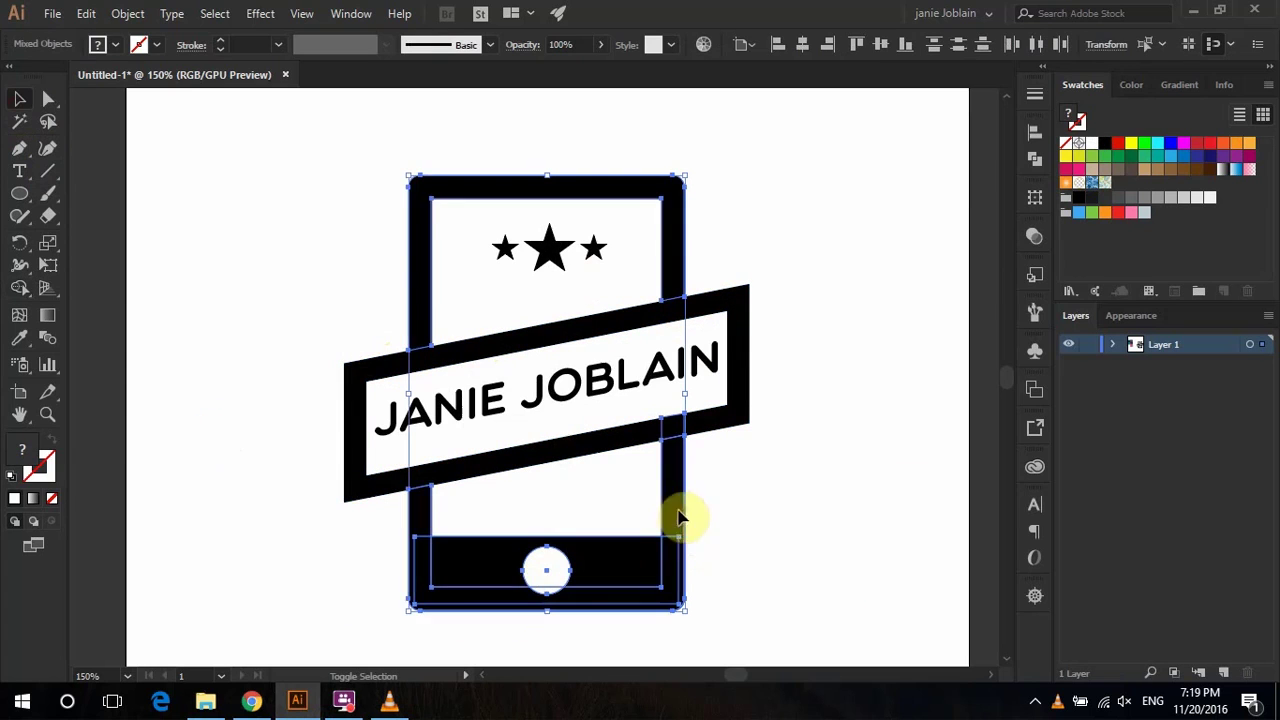
{"action": "left_click", "coordinate": [19, 287]}
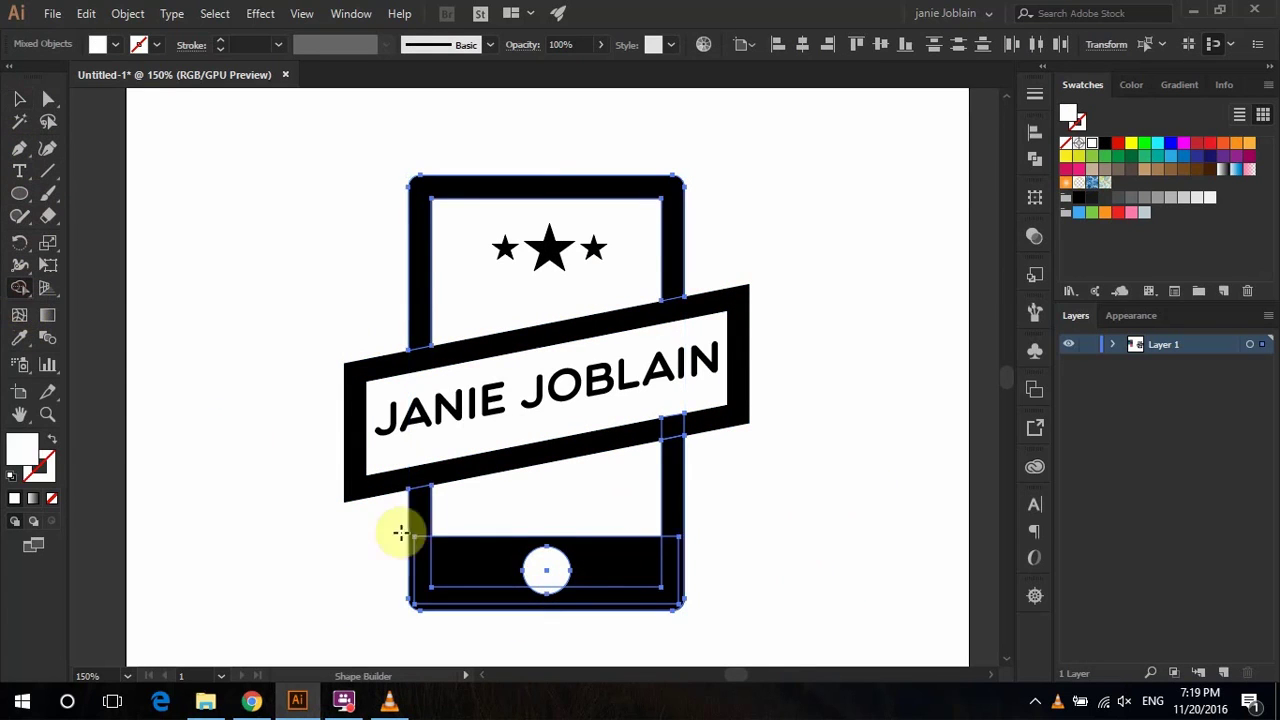
{"action": "left_click", "coordinate": [660, 552]}
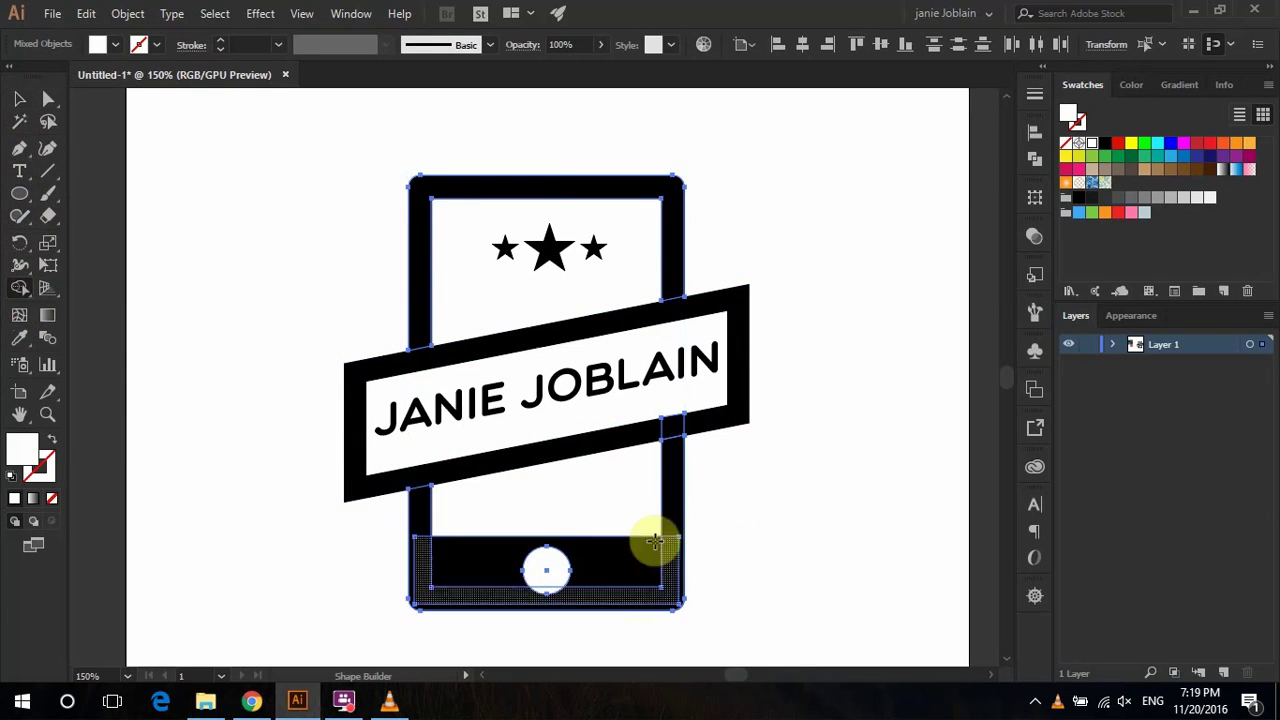
{"action": "left_click", "coordinate": [672, 521]}
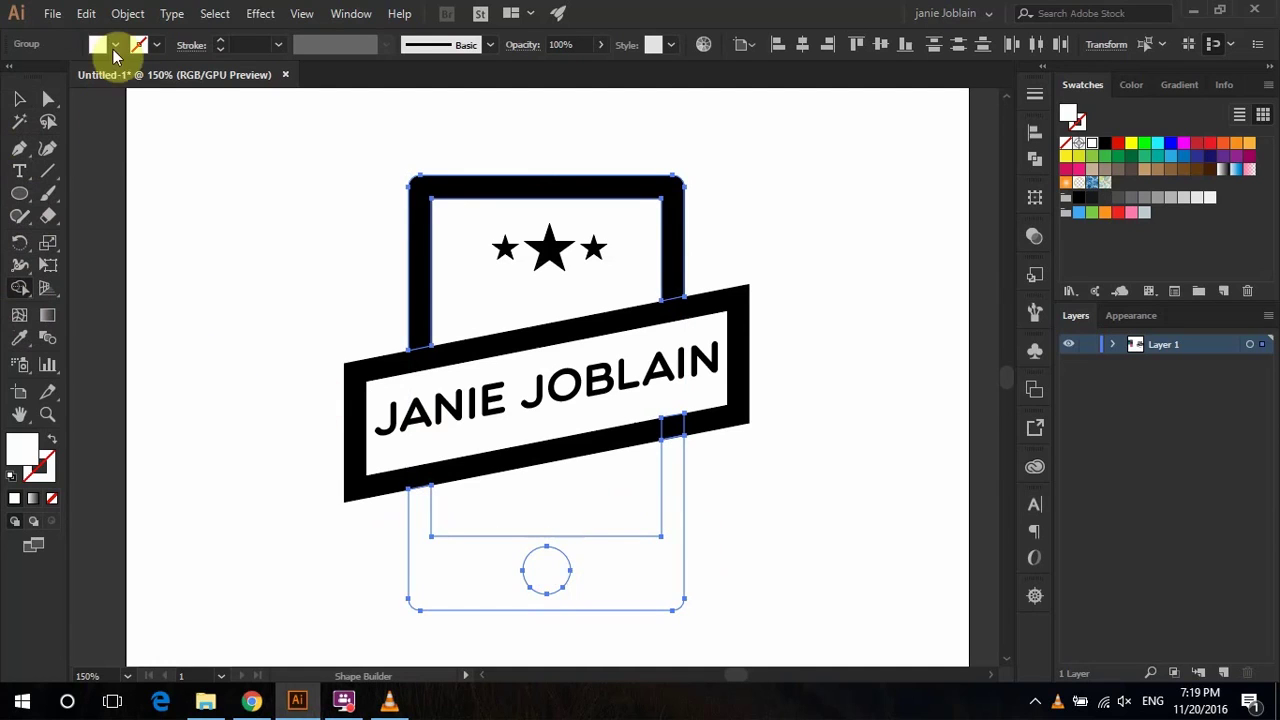
- Fill the phone's merged bottom shape with black
{"action": "left_click", "coordinate": [115, 44]}
{"action": "left_click", "coordinate": [19, 98]}
{"action": "left_click", "coordinate": [449, 569]}
{"action": "left_click", "coordinate": [449, 569]}
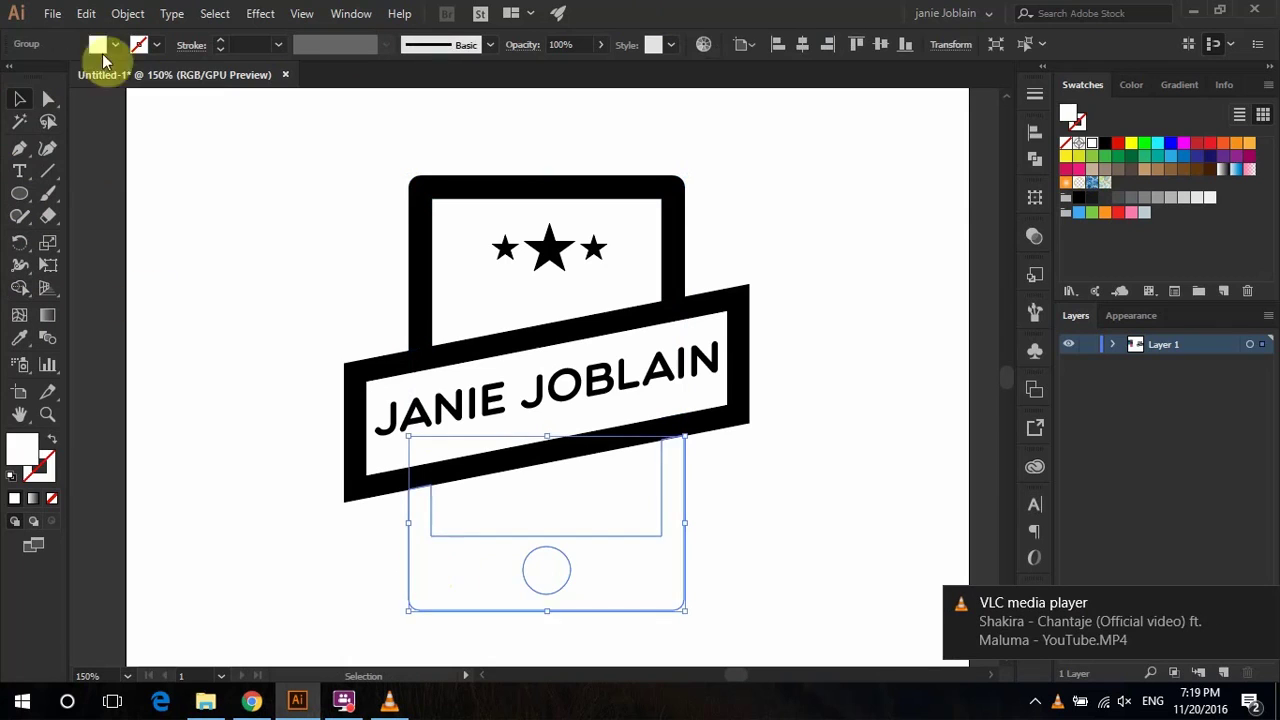
{"action": "left_click", "coordinate": [115, 44]}
{"action": "left_click", "coordinate": [45, 64]}
{"action": "left_click", "coordinate": [329, 437]}
{"action": "left_click", "coordinate": [678, 540]}
- Combine the phone's top section with the banner pieces, then deselect everything
{"action": "left_click", "coordinate": [623, 178]}
{"action": "left_click", "coordinate": [787, 492]}
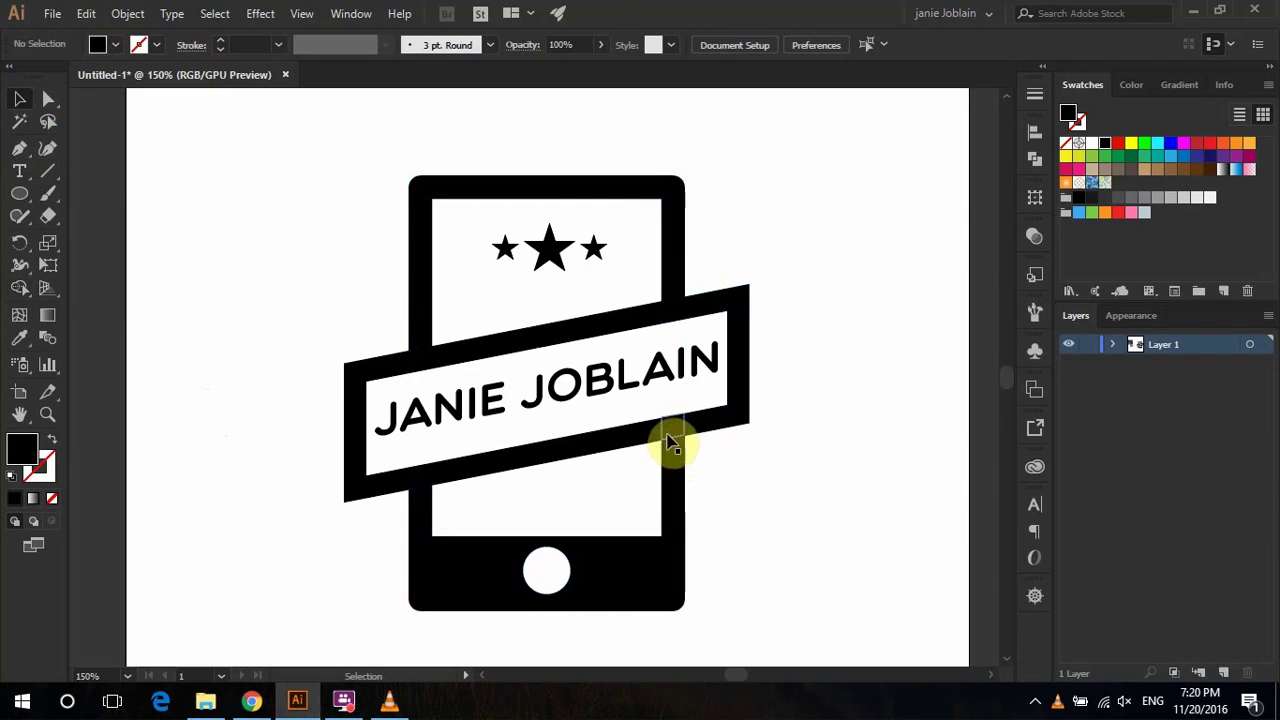
{"action": "left_click", "coordinate": [674, 446]}
{"action": "left_click", "coordinate": [674, 206], "text": "shift"}
{"action": "left_click", "coordinate": [19, 289]}
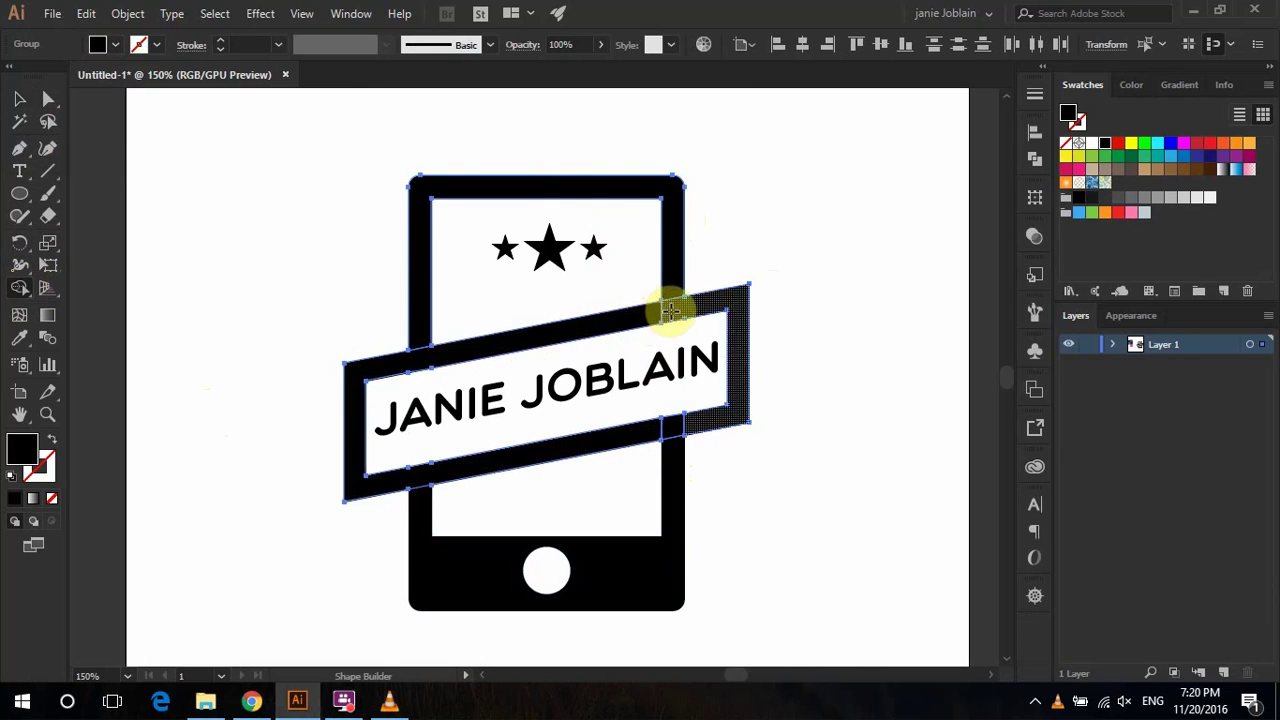
{"action": "left_click", "coordinate": [19, 98]}
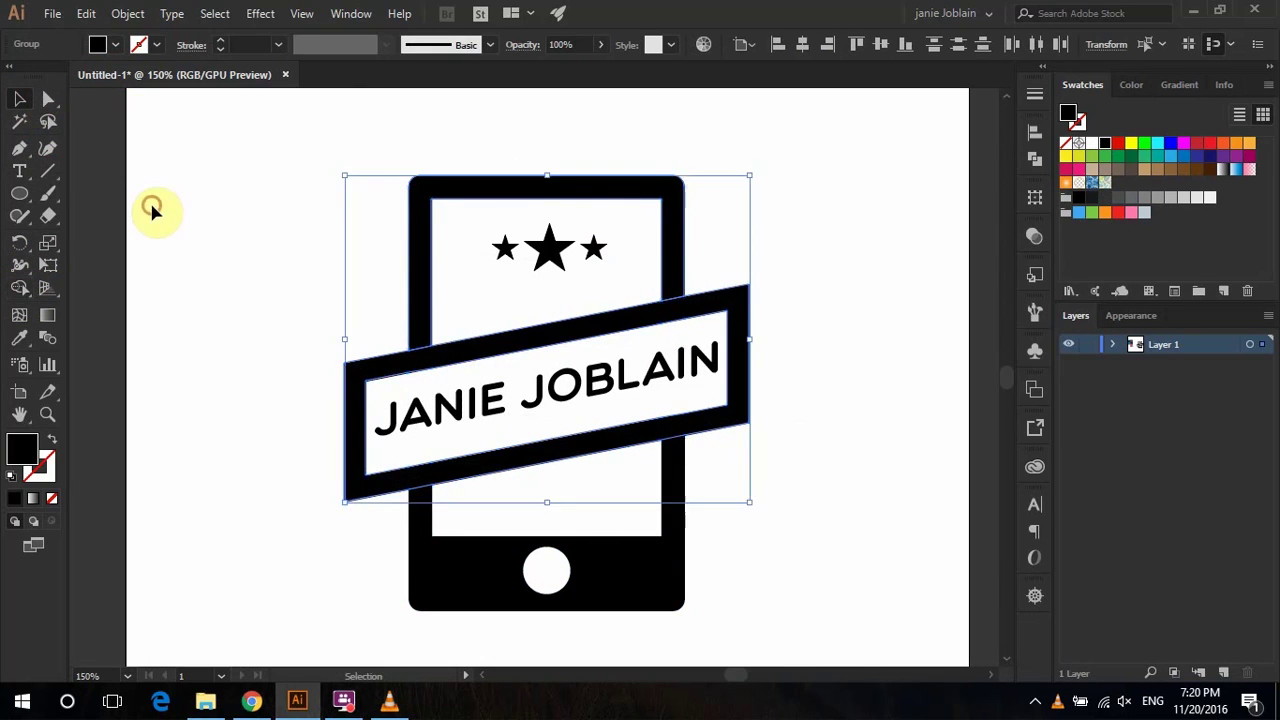
{"action": "left_click", "coordinate": [154, 208]}
{"action": "left_click", "coordinate": [420, 266]}
{"action": "left_click", "coordinate": [646, 583]}
{"action": "left_click", "coordinate": [890, 462]}
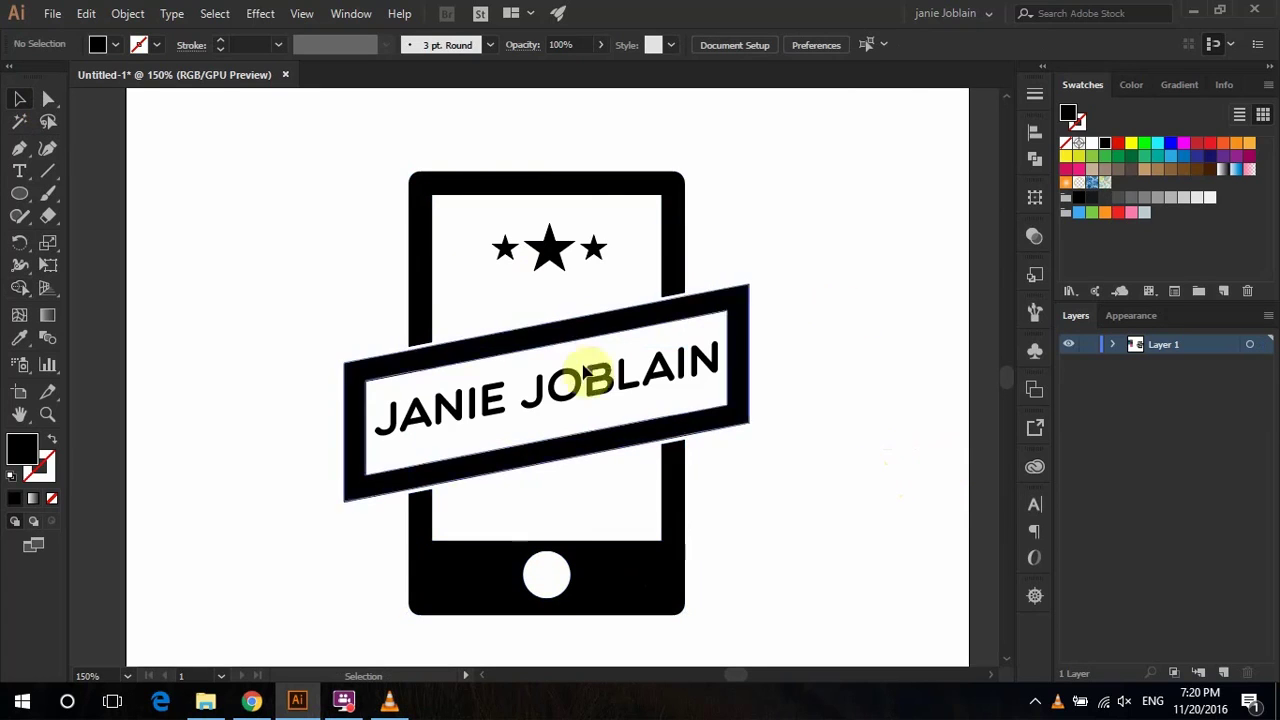
{"action": "left_click", "coordinate": [48, 170]}
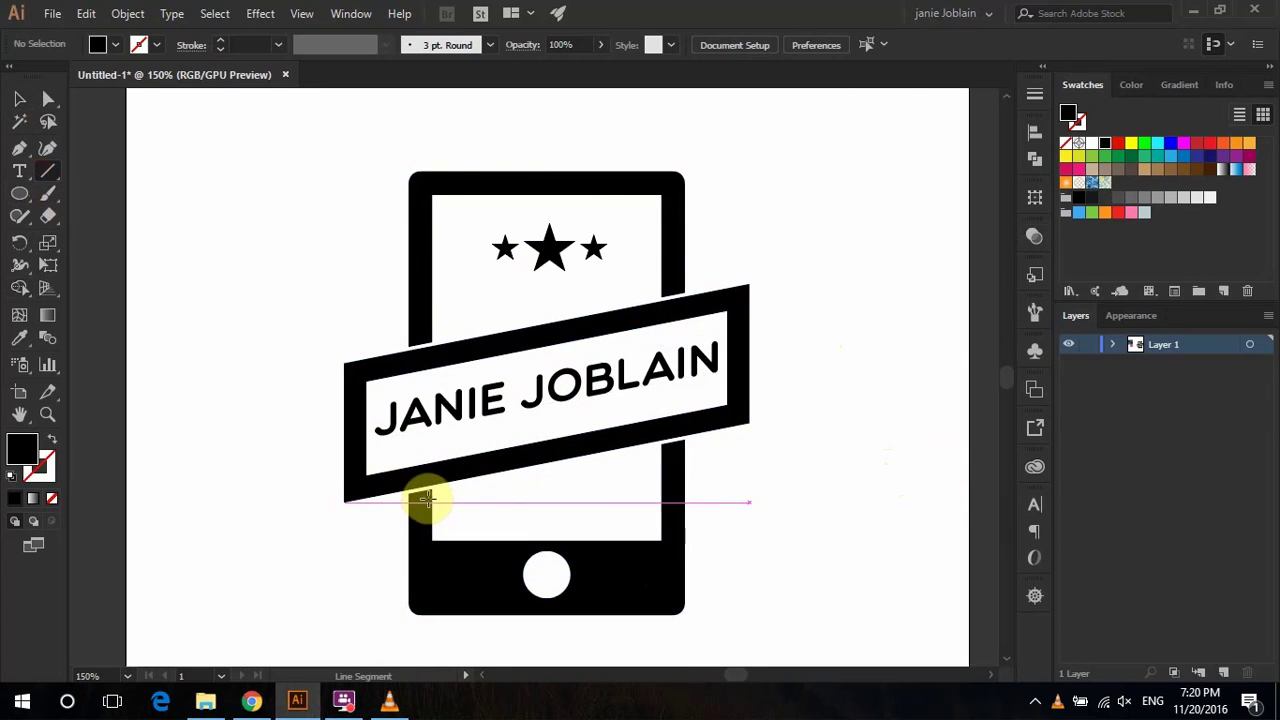
- Draw a short horizontal line in the phone screen with no fill and a 4 pt black stroke
{"action": "left_click_drag", "start_coordinate": [427, 501], "coordinate": [486, 502]}
{"action": "left_click", "coordinate": [156, 44]}
{"action": "left_click", "coordinate": [934, 107]}
{"action": "left_click", "coordinate": [1035, 93]}
{"action": "left_click", "coordinate": [869, 110]}
{"action": "left_click", "coordinate": [869, 110]}
{"action": "left_click", "coordinate": [869, 110]}
{"action": "left_click", "coordinate": [869, 110]}
{"action": "left_click", "coordinate": [869, 119]}
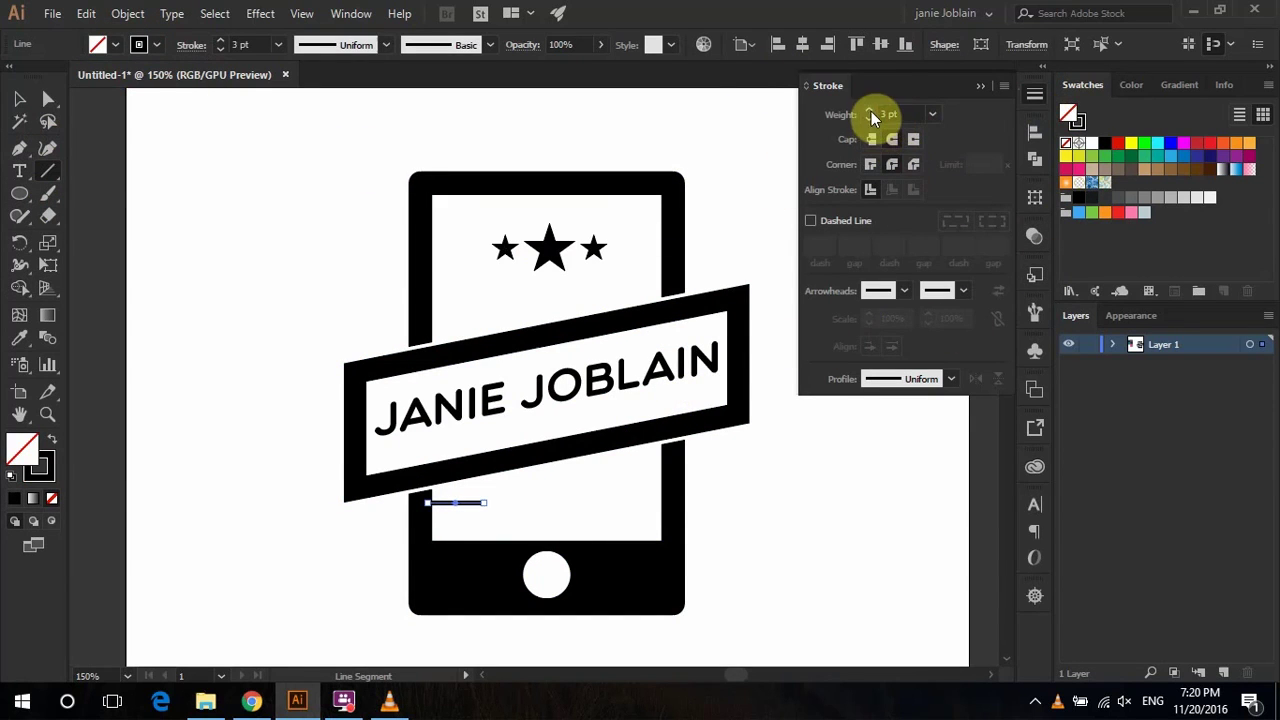
- Move the line to the phone screen's upper right edge
{"action": "left_click", "coordinate": [19, 98]}
{"action": "left_click", "coordinate": [797, 465]}
{"action": "key", "text": "ctrl+equal"}
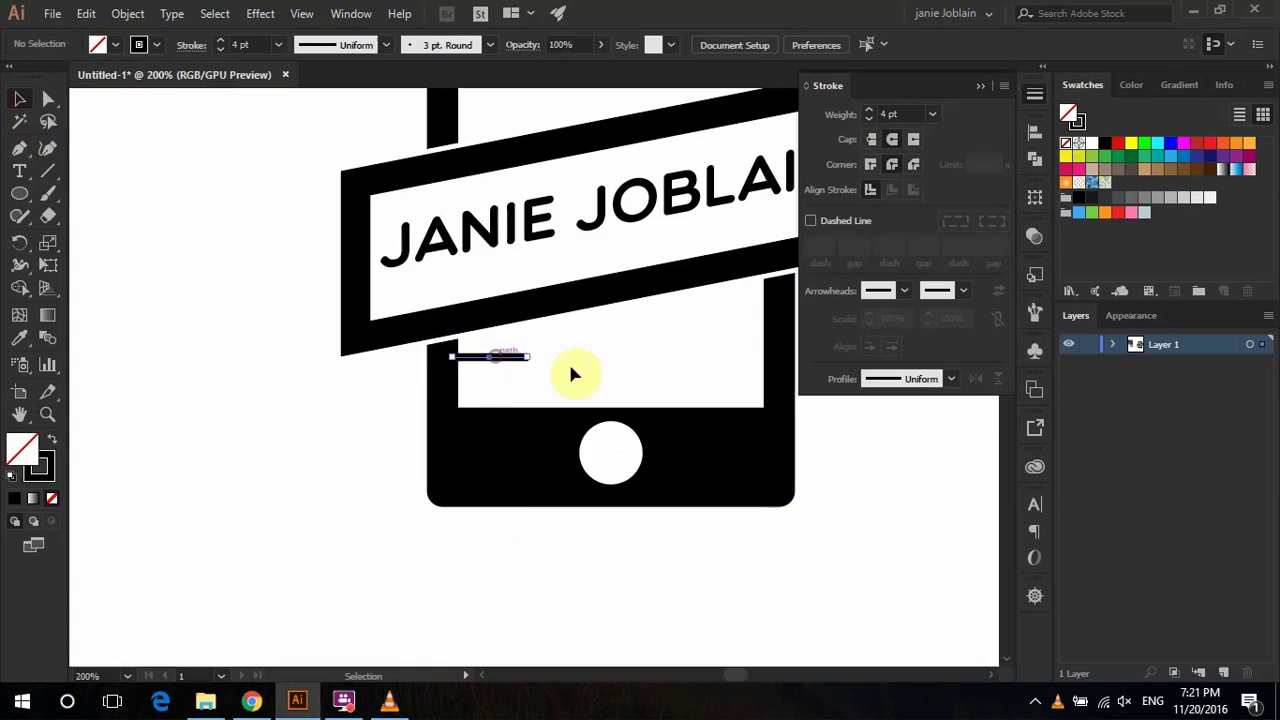
{"action": "left_click", "coordinate": [485, 356]}
{"action": "left_click", "coordinate": [806, 620]}
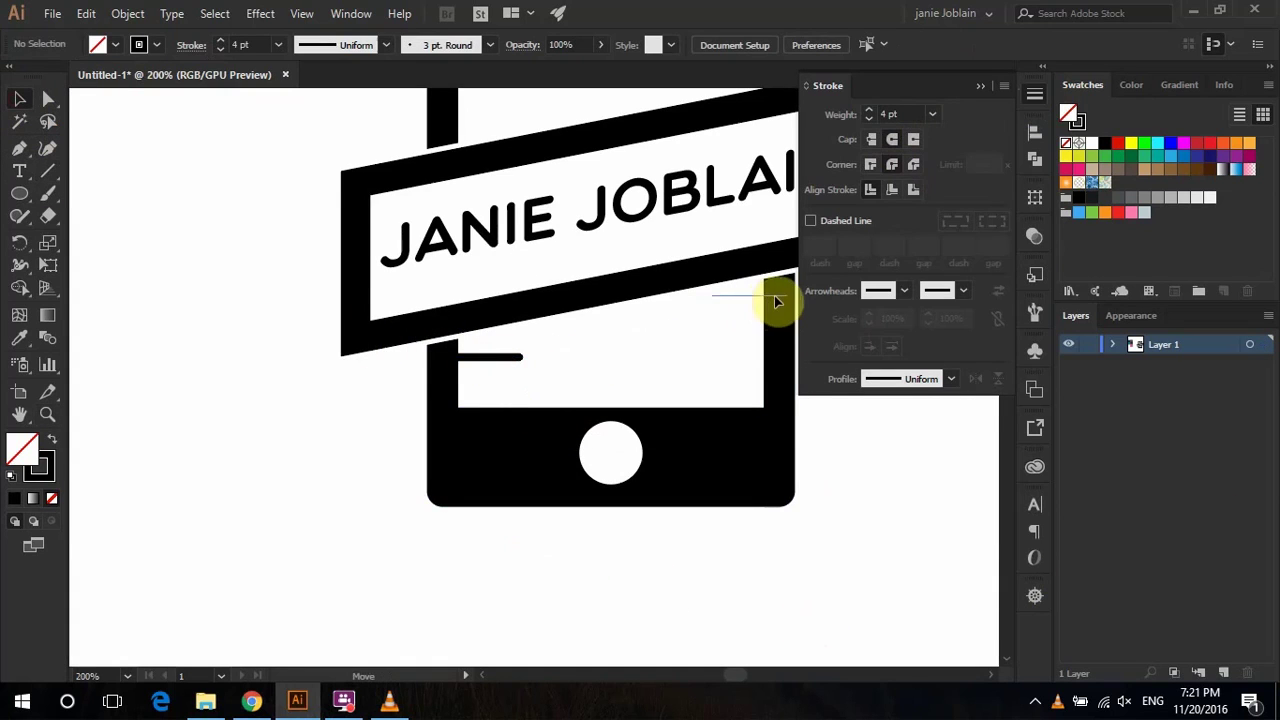
{"action": "mouse_move", "coordinate": [779, 301]}
{"action": "left_mouse_down"}
{"action": "mouse_move", "coordinate": [714, 291]}
{"action": "mouse_move", "coordinate": [766, 298]}
{"action": "mouse_move", "coordinate": [766, 397]}
{"action": "left_mouse_up"}
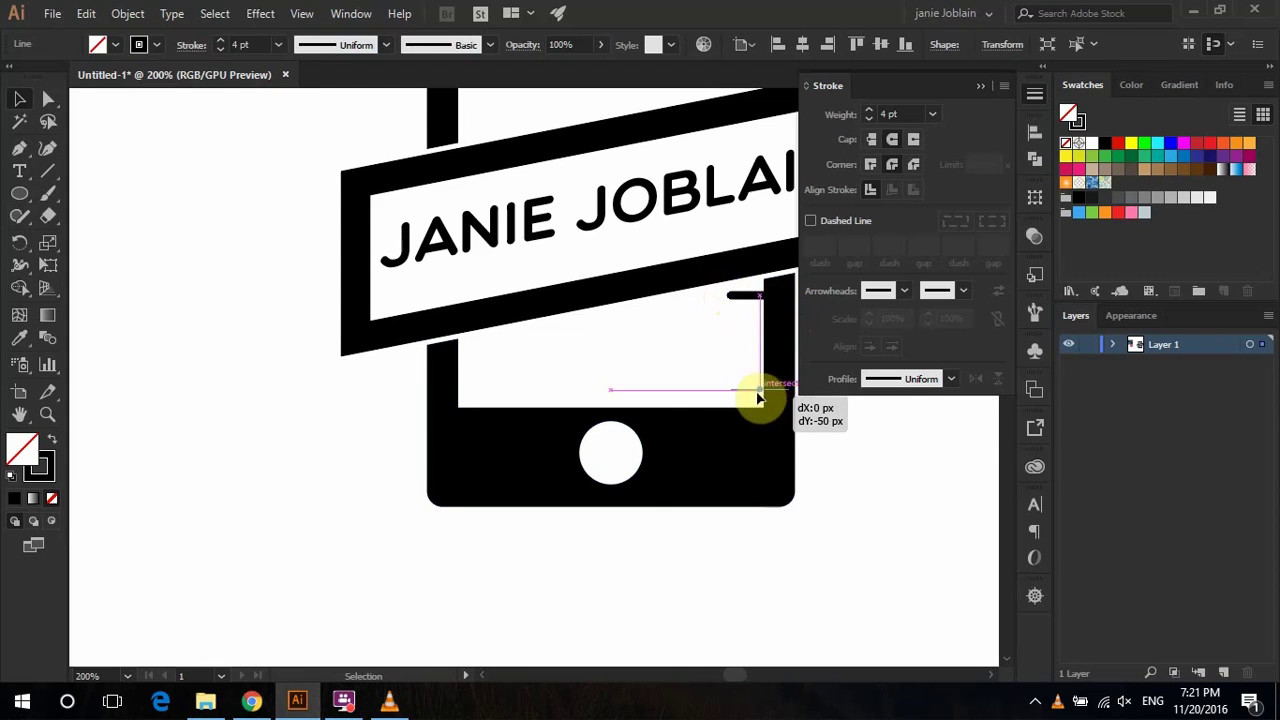
{"action": "left_click", "coordinate": [749, 293], "text": "shift"}
- Blend the two lines into evenly spaced bars using Specified Steps spacing
{"action": "left_click", "coordinate": [127, 13]}
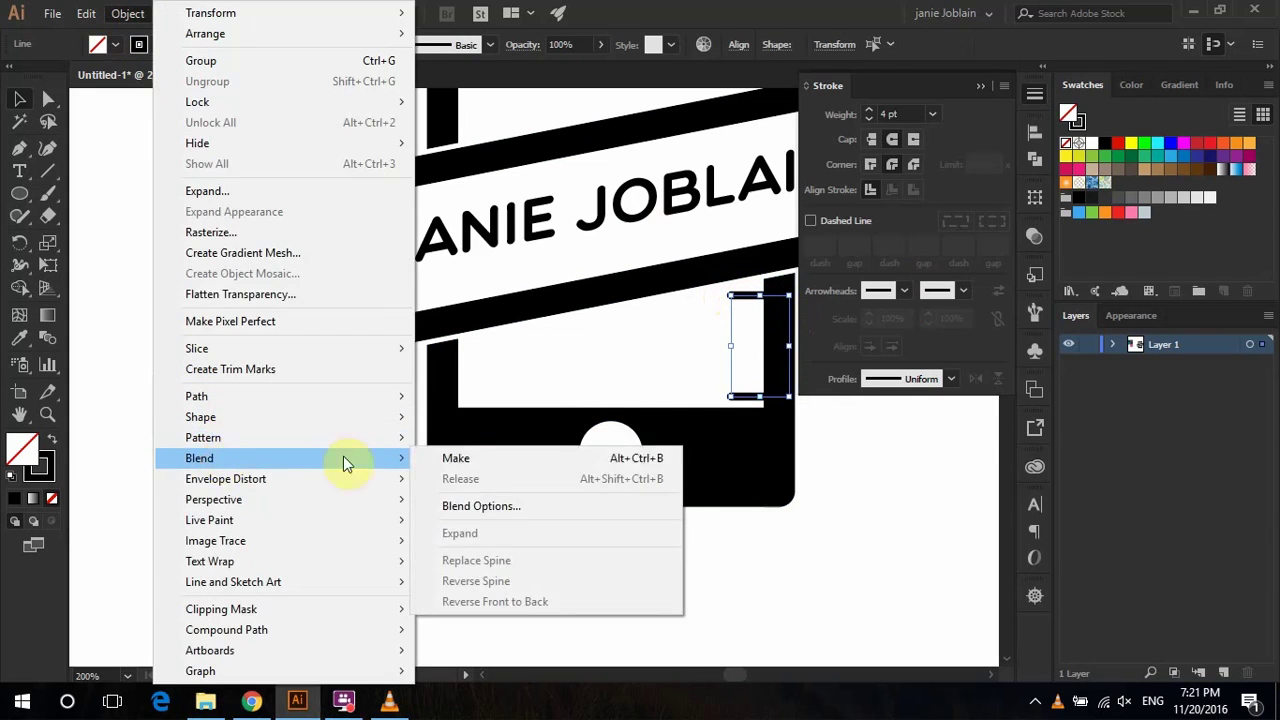
{"action": "left_click", "coordinate": [455, 458]}
{"action": "mouse_move", "coordinate": [199, 458]}
{"action": "left_click", "coordinate": [127, 13]}
{"action": "left_click", "coordinate": [481, 505]}
{"action": "mouse_move", "coordinate": [871, 279]}
{"action": "left_mouse_down"}
{"action": "mouse_move", "coordinate": [211, 208]}
{"action": "mouse_move", "coordinate": [272, 190]}
{"action": "left_mouse_up"}
{"action": "left_click", "coordinate": [228, 230]}
{"action": "left_click", "coordinate": [210, 270]}
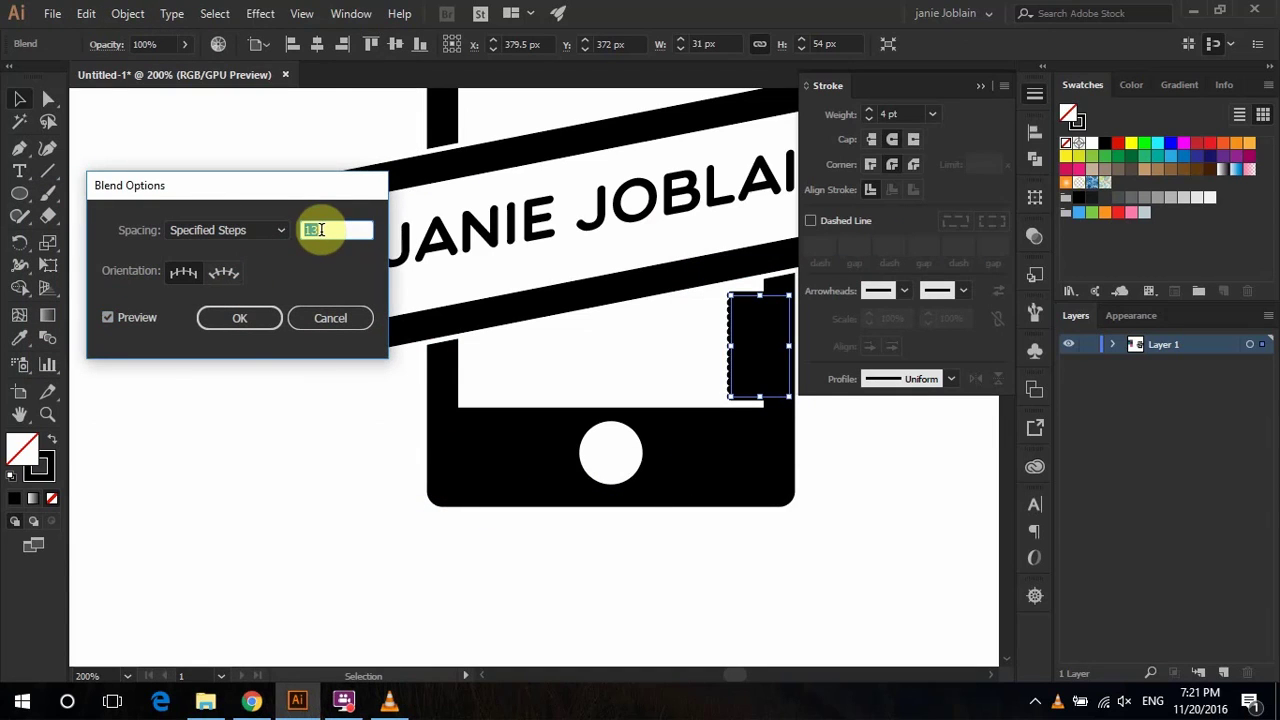
{"action": "left_click", "coordinate": [241, 318]}
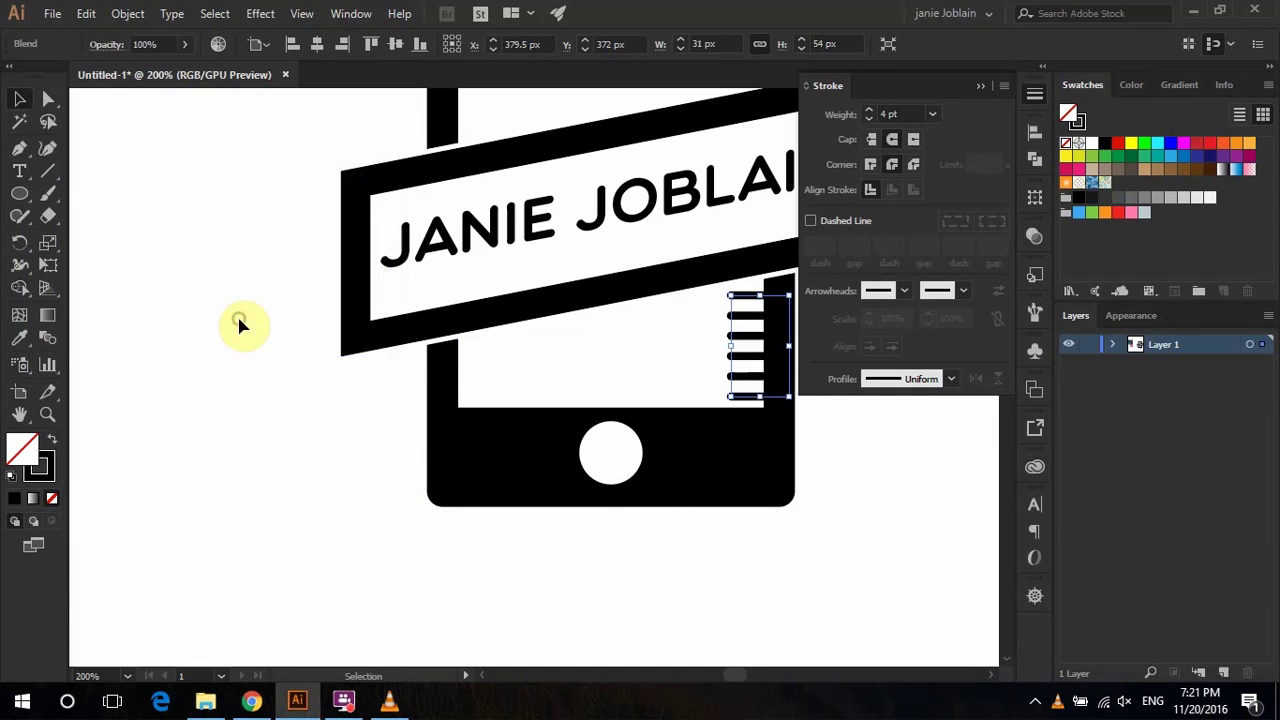
- Expand the blend and ungroup it into separate bars
{"action": "right_click", "coordinate": [752, 325]}
{"action": "left_click", "coordinate": [127, 13]}
{"action": "left_click", "coordinate": [170, 191]}
{"action": "key", "text": "Return"}
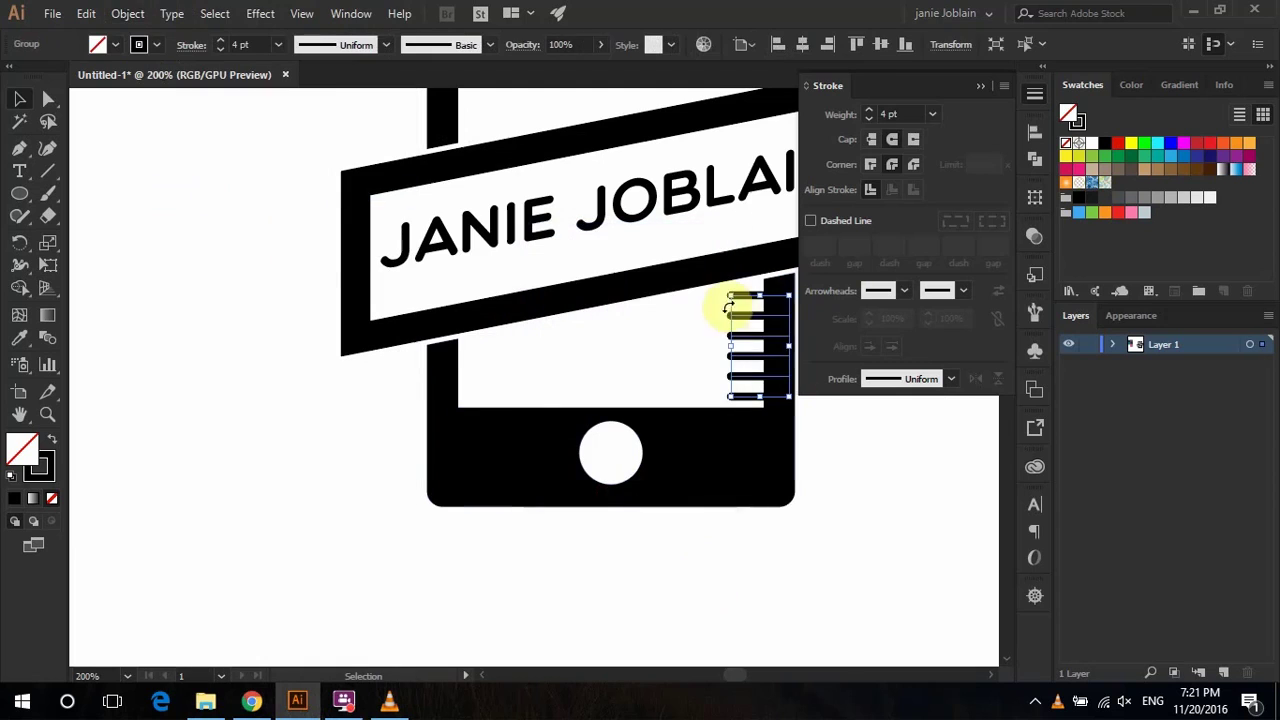
{"action": "right_click", "coordinate": [752, 341]}
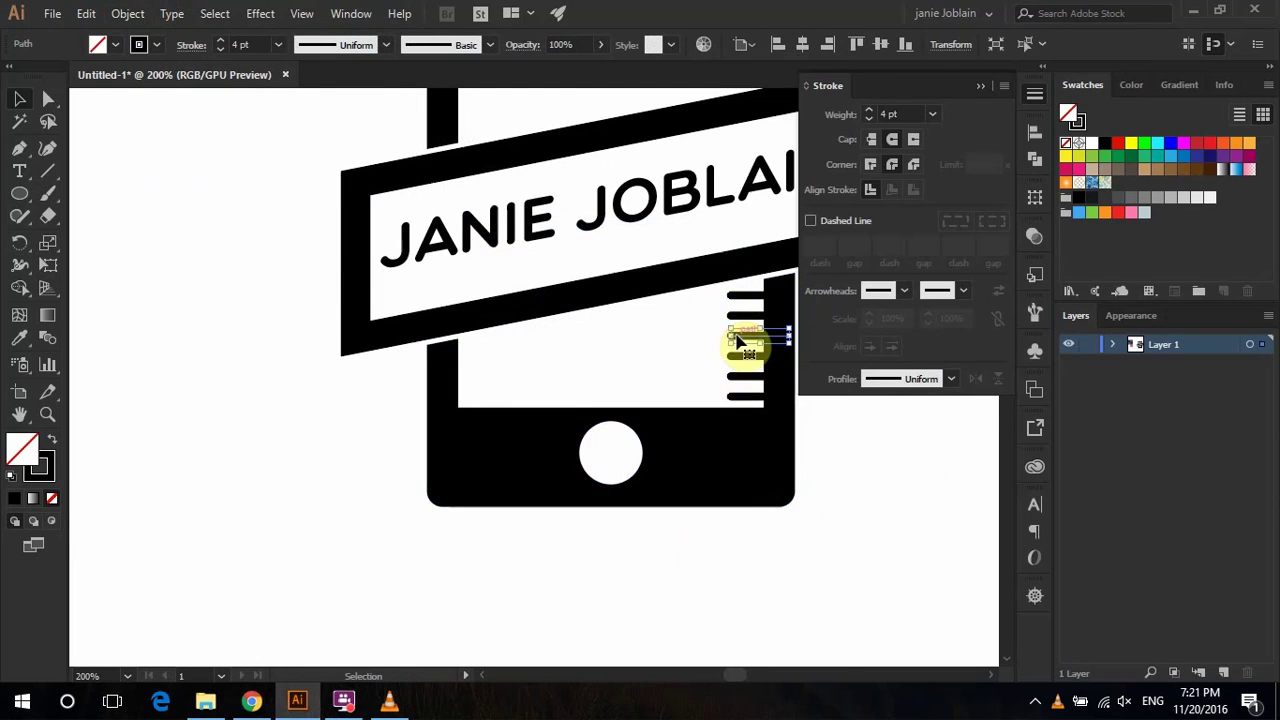
- Shift one bar to a new position and shorten the bottom bar
{"action": "mouse_move", "coordinate": [740, 345]}
{"action": "left_mouse_down"}
{"action": "mouse_move", "coordinate": [740, 297]}
{"action": "mouse_move", "coordinate": [752, 399]}
{"action": "left_mouse_up"}
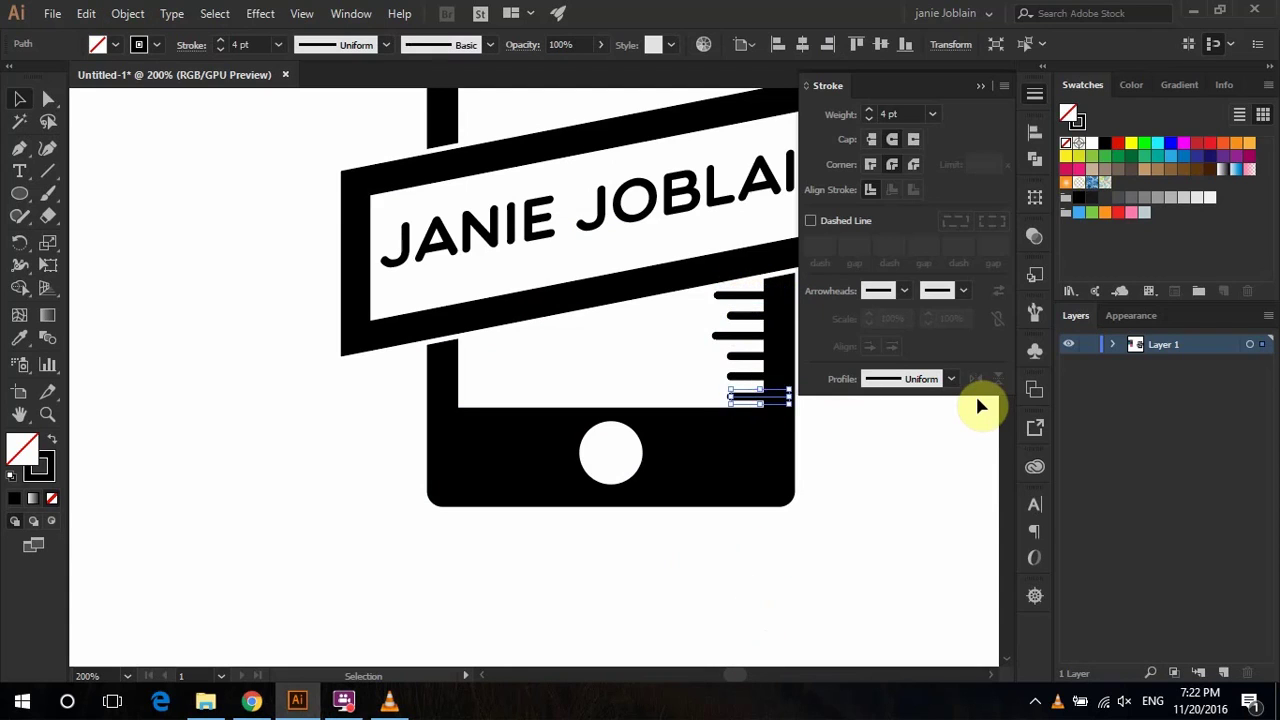
{"action": "left_click", "coordinate": [812, 582]}
{"action": "left_click", "coordinate": [980, 87]}
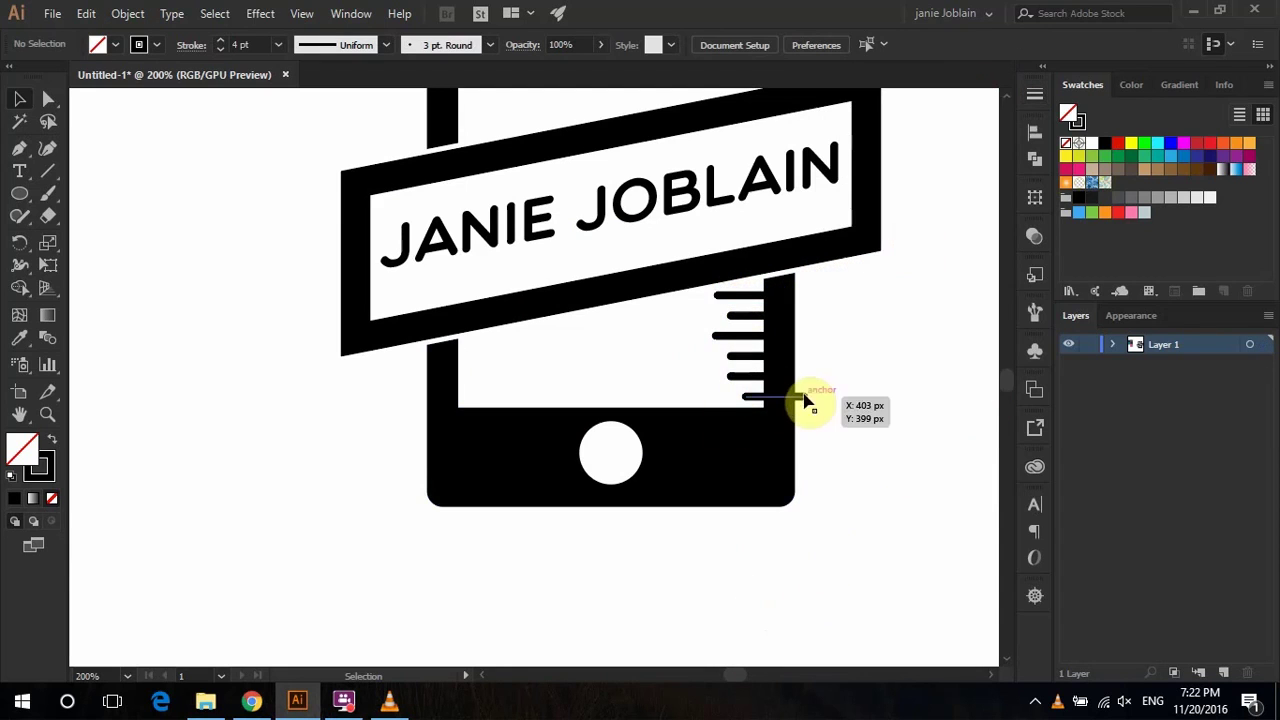
{"action": "left_click_drag", "start_coordinate": [806, 398], "coordinate": [792, 398]}
{"action": "left_click", "coordinate": [876, 398]}
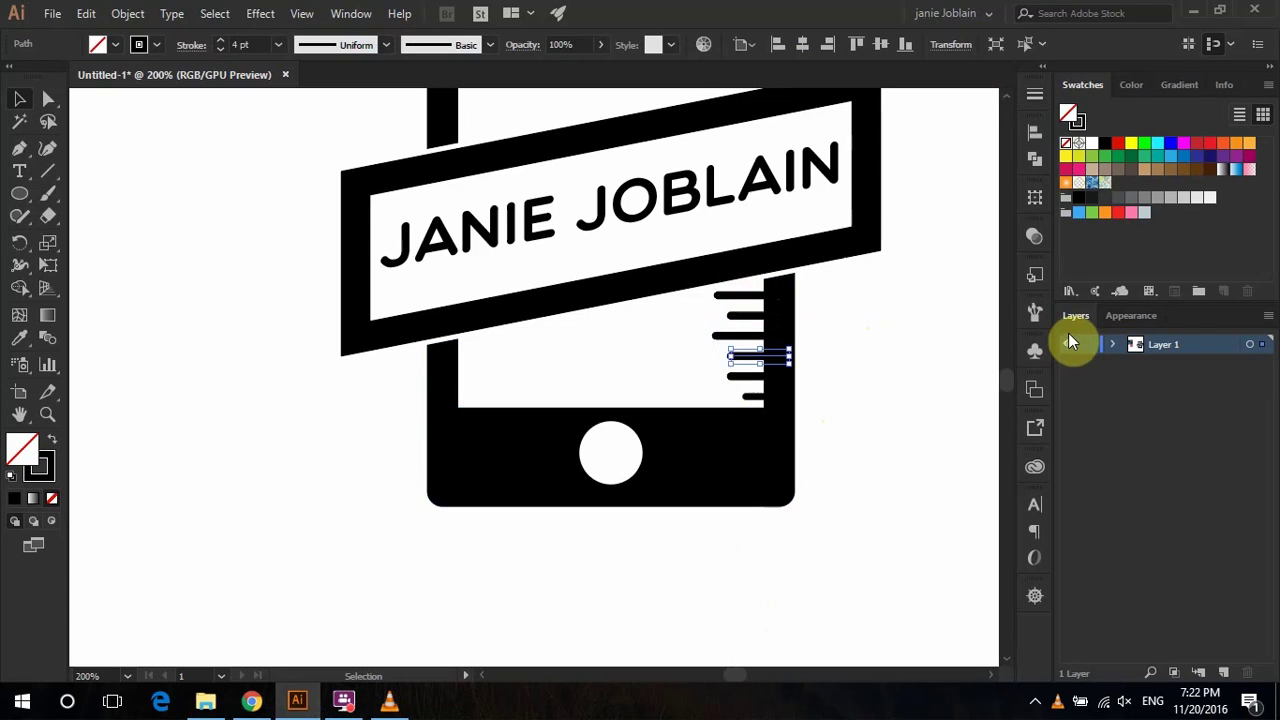
- Reselect the upper bars together with the bottom bar
{"action": "left_click", "coordinate": [748, 358]}
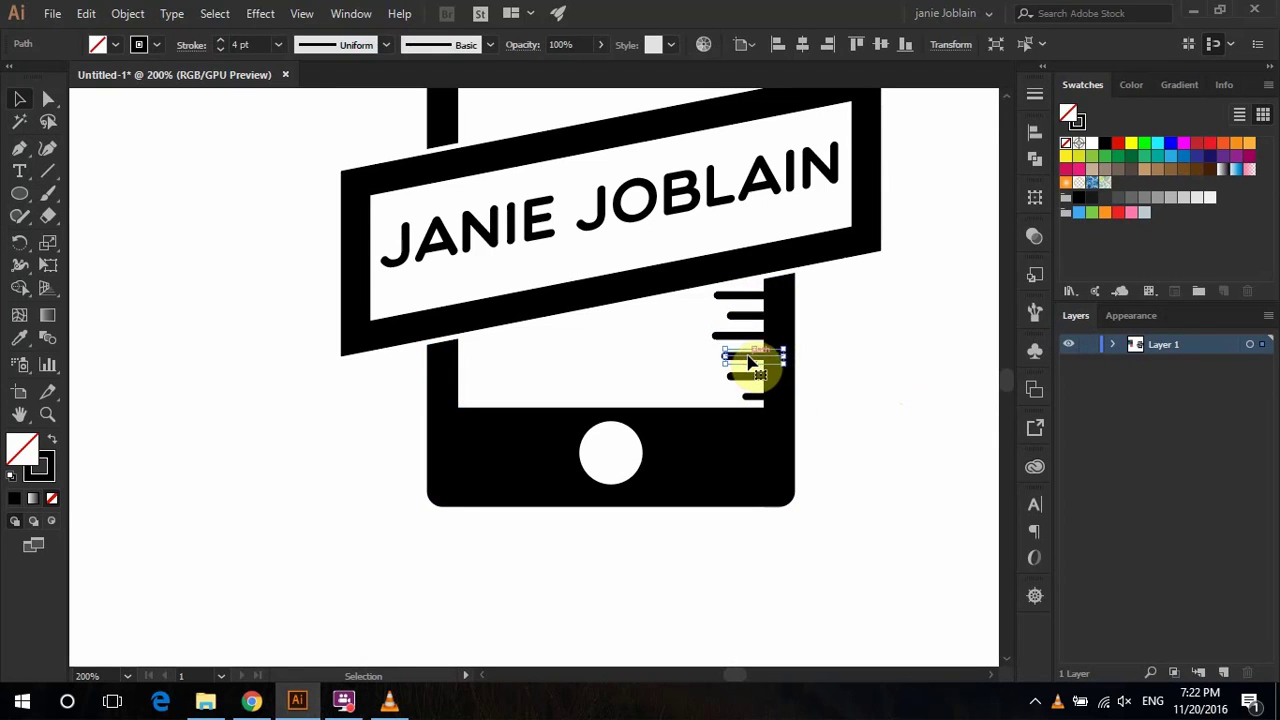
{"action": "left_click", "coordinate": [750, 345]}
{"action": "left_click", "coordinate": [748, 300]}
{"action": "left_click", "coordinate": [746, 336], "text": "shift"}
{"action": "left_click", "coordinate": [747, 388], "text": "shift"}
{"action": "right_click", "coordinate": [750, 337]}
- Paste a copy of the bar stack behind the original and select it
{"action": "left_click", "coordinate": [128, 14]}
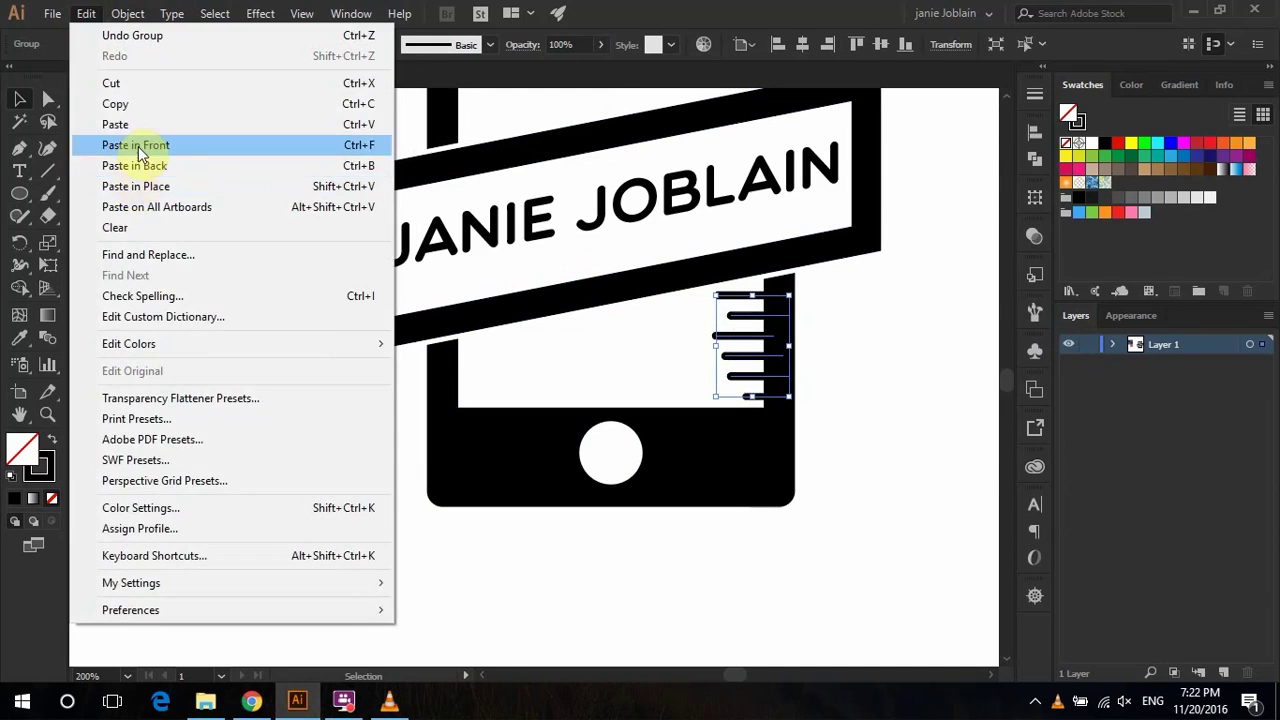
{"action": "left_click", "coordinate": [137, 165]}
{"action": "double_click", "coordinate": [743, 340]}
{"action": "left_click", "coordinate": [84, 103]}
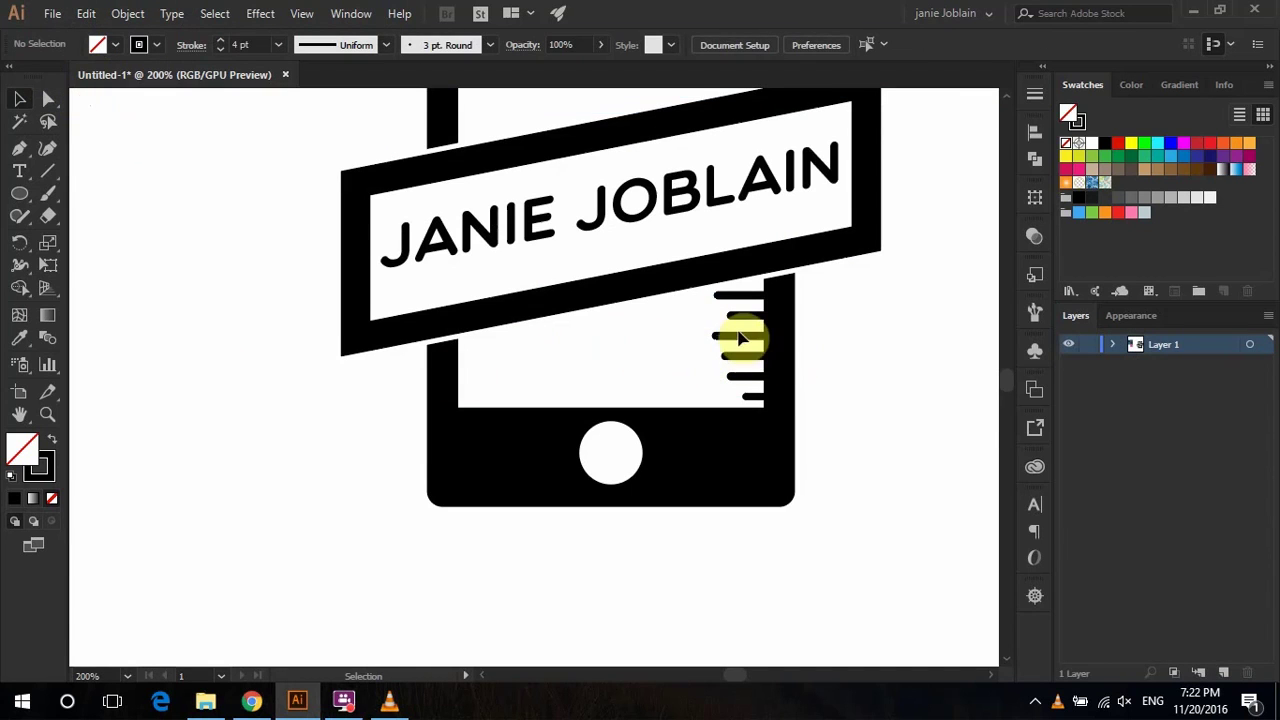
{"action": "left_click", "coordinate": [742, 340]}
- Reflect the copied bars vertically, shift them left, and send them behind the banner
{"action": "right_click", "coordinate": [740, 338]}
{"action": "left_click", "coordinate": [983, 567]}
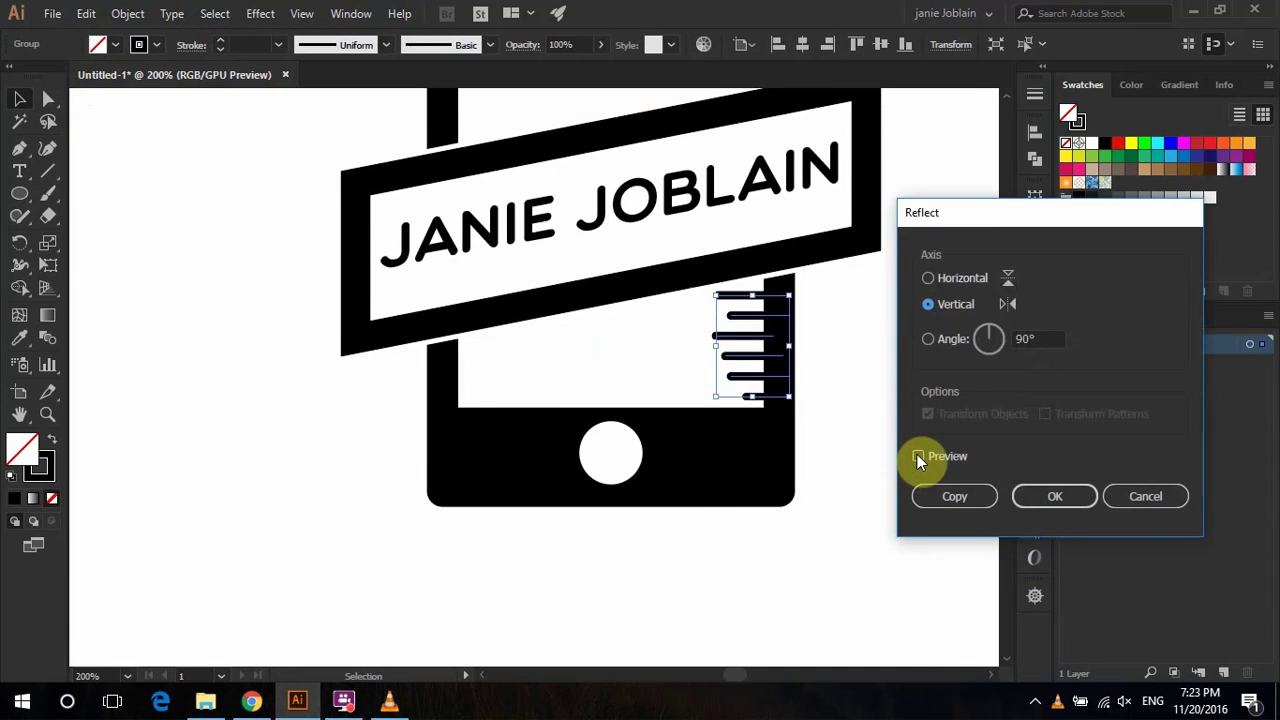
{"action": "left_click", "coordinate": [917, 454]}
{"action": "key", "text": "Return"}
{"action": "key", "text": "shift+Left"}
{"action": "key", "text": "shift+Left"}
{"action": "key", "text": "shift+Left"}
{"action": "key", "text": "shift+Left"}
{"action": "key", "text": "shift+Left"}
{"action": "key", "text": "shift+Left"}
{"action": "key", "text": "shift+Left"}
{"action": "key", "text": "shift+Left"}
{"action": "key", "text": "shift+Left"}
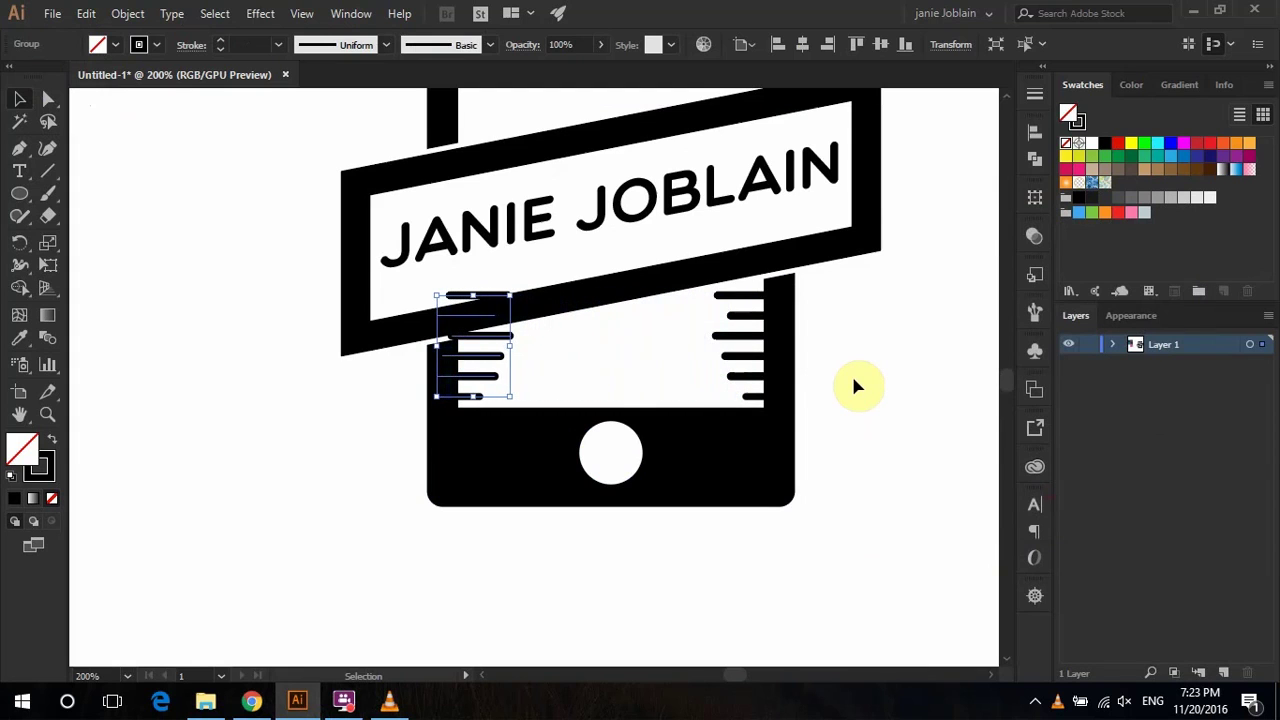
{"action": "right_click", "coordinate": [472, 348]}
{"action": "left_click", "coordinate": [837, 537]}
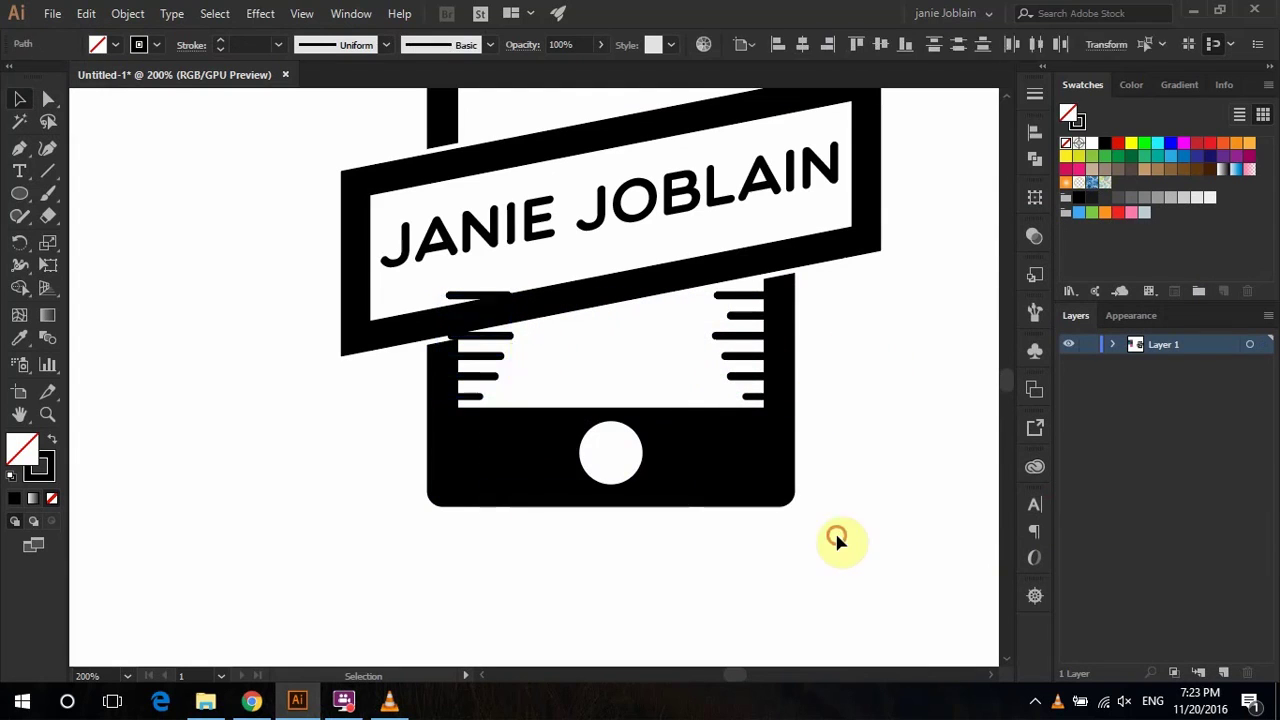
- Add an Est 2006 caption in smaller Lucida Console under the banner
{"action": "left_click", "coordinate": [534, 343]}
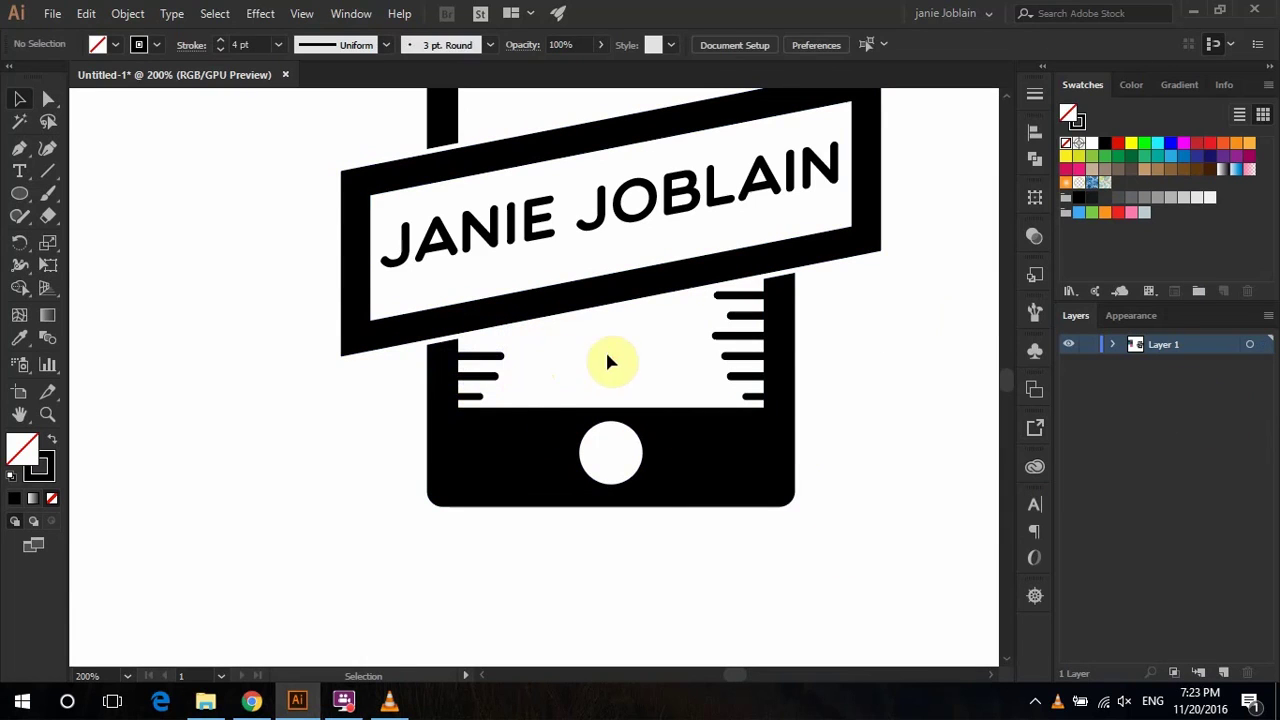
{"action": "left_click", "coordinate": [19, 171]}
{"action": "left_click", "coordinate": [178, 441]}
{"action": "type", "text": "EST 200"}
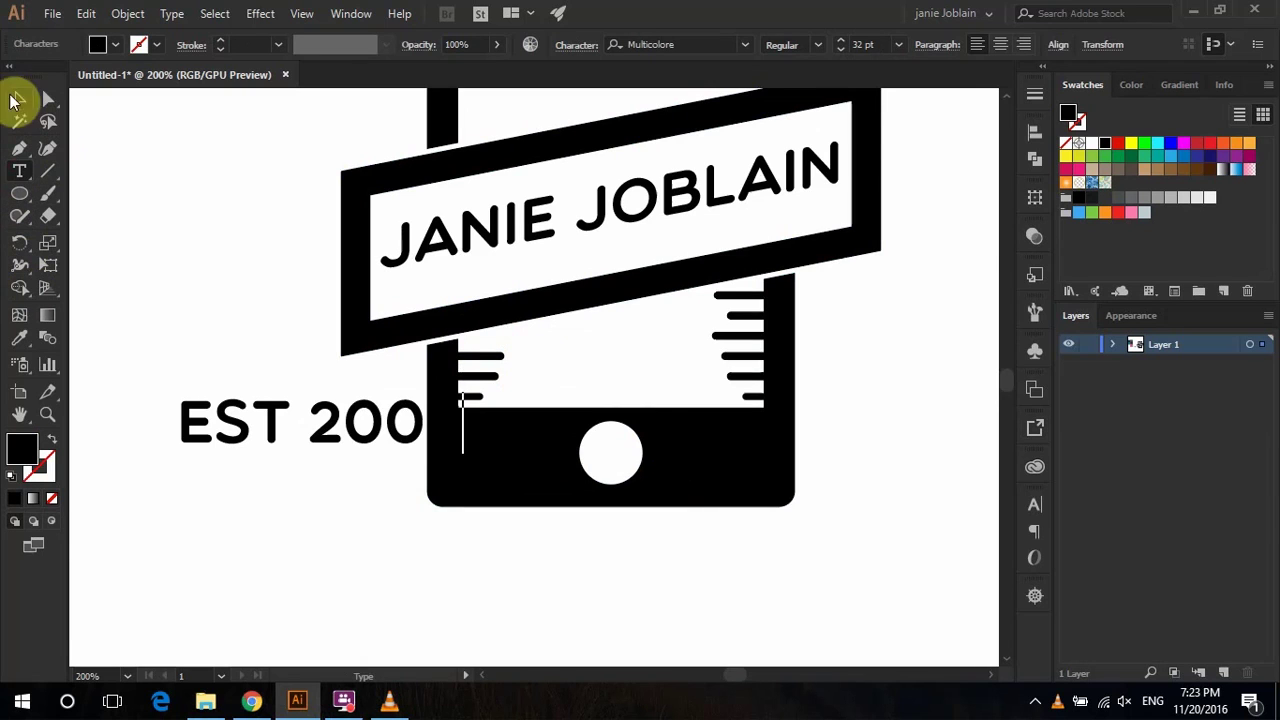
{"action": "left_click", "coordinate": [14, 100]}
{"action": "left_click", "coordinate": [745, 44]}
{"action": "left_click", "coordinate": [748, 60]}
{"action": "left_click", "coordinate": [301, 232]}
{"action": "left_click_drag", "start_coordinate": [231, 433], "coordinate": [531, 361]}
- Centre the Est 2006 caption horizontally on the artboard
{"action": "left_click", "coordinate": [1035, 131]}
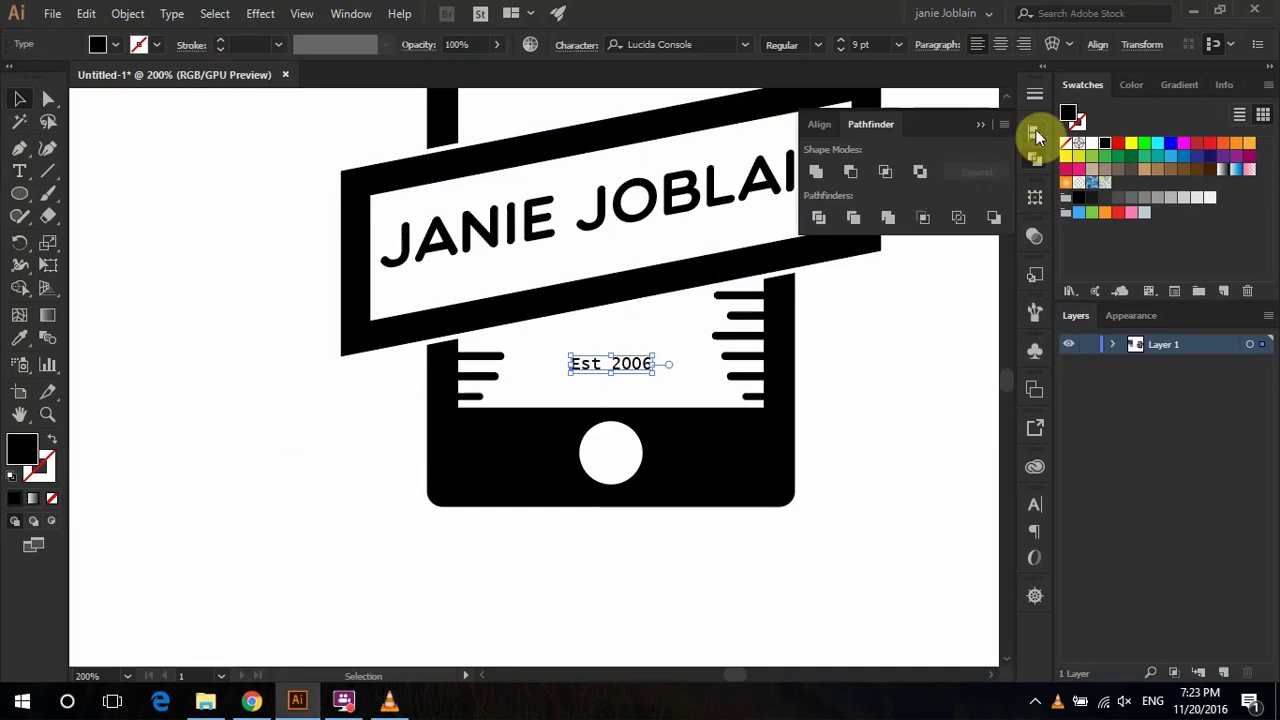
{"action": "left_click", "coordinate": [858, 175]}
{"action": "left_click", "coordinate": [952, 414]}
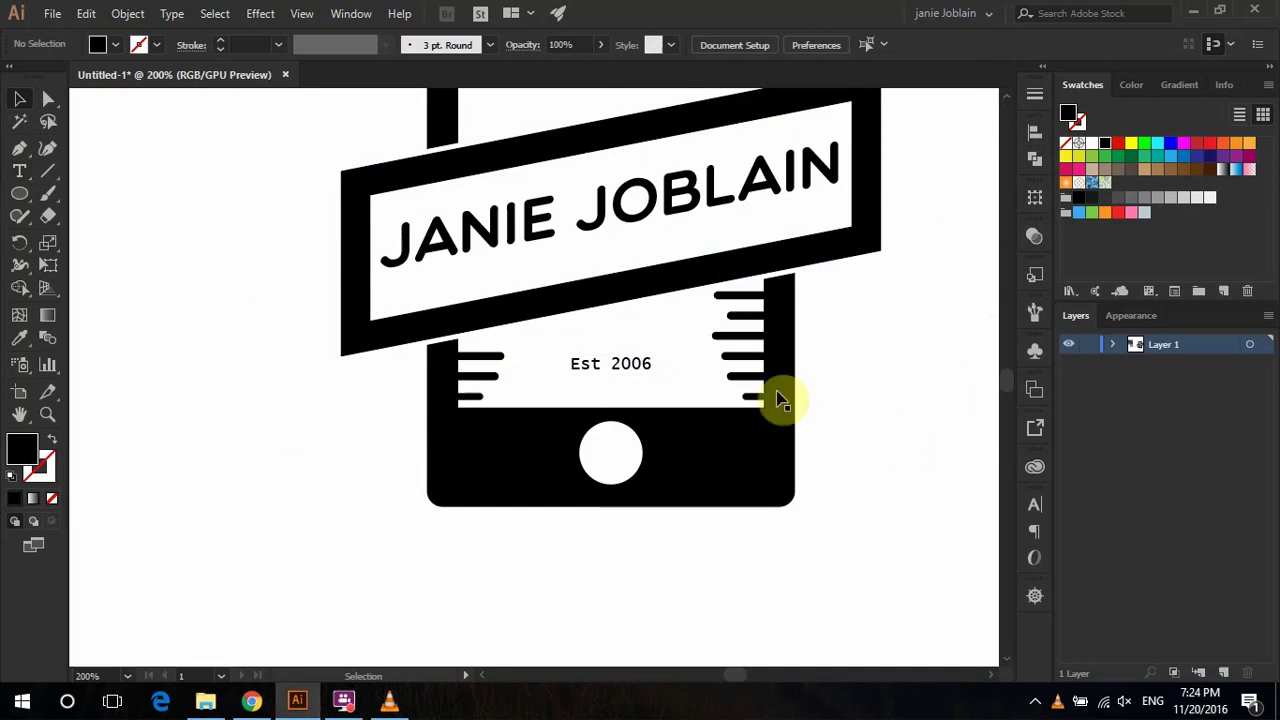
{"action": "scroll", "coordinate": [580, 314], "scroll_direction": "down", "scroll_amount": 1}
{"action": "scroll", "coordinate": [500, 425], "scroll_direction": "down", "scroll_amount": 1}
{"action": "left_click", "coordinate": [554, 411]}
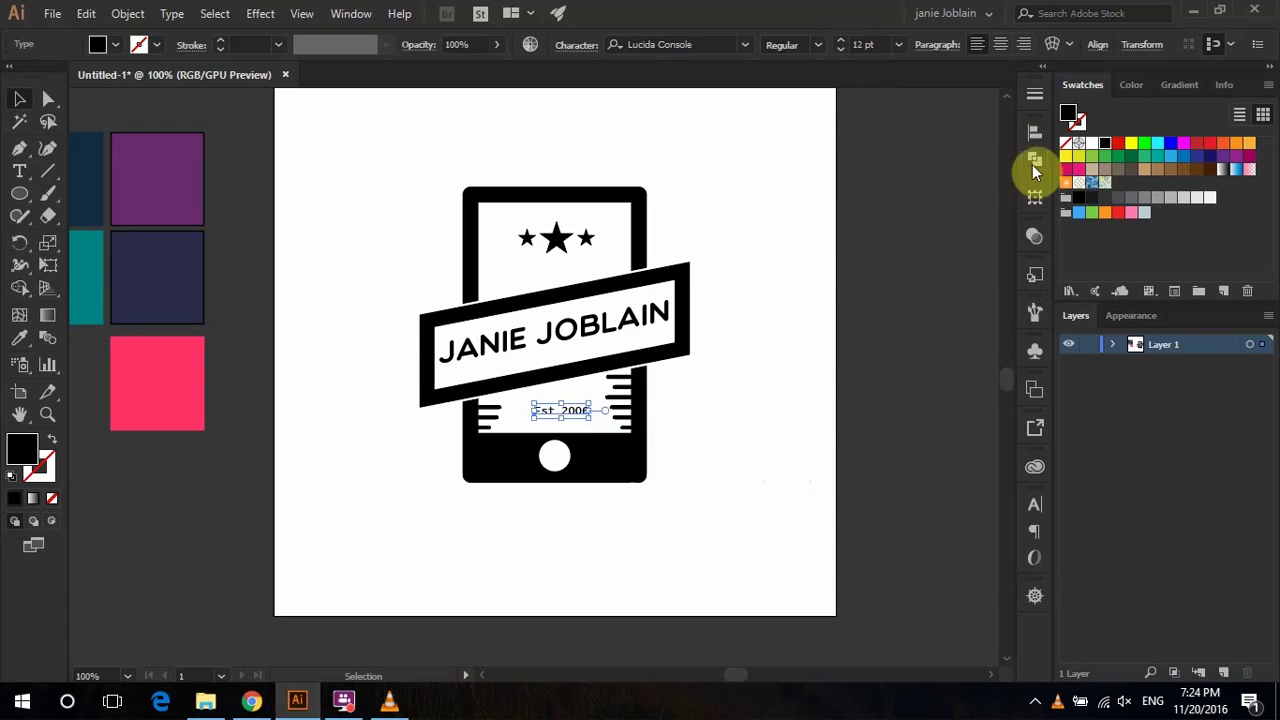
{"action": "left_click", "coordinate": [1035, 131]}
{"action": "left_click", "coordinate": [849, 171]}
{"action": "left_click", "coordinate": [629, 428]}
- Convert the JANIE JOBLAIN lettering to outlines with Object > Expand
{"action": "left_click", "coordinate": [635, 331]}
{"action": "left_click", "coordinate": [128, 13]}
{"action": "left_click", "coordinate": [207, 190]}
{"action": "key", "text": "Return"}
{"action": "left_click", "coordinate": [128, 13]}
{"action": "key", "text": "Escape"}
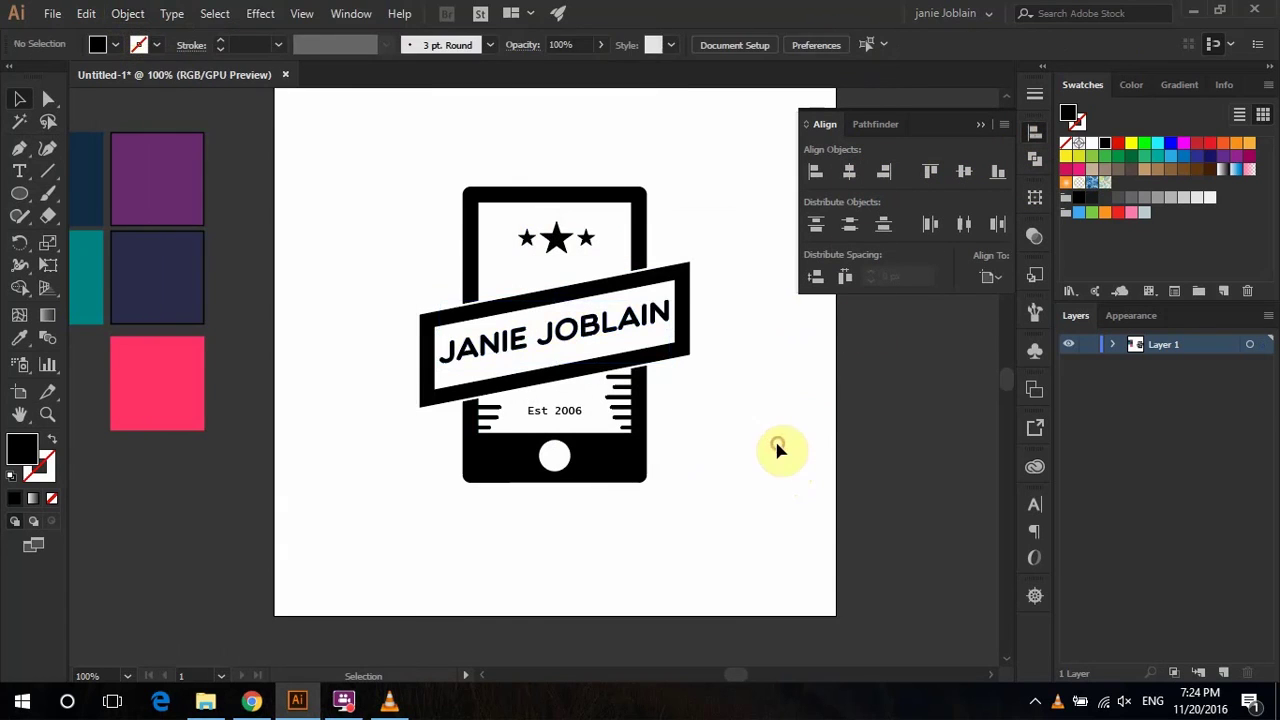
{"action": "left_click", "coordinate": [708, 337]}
{"action": "left_click", "coordinate": [650, 299]}
{"action": "left_click", "coordinate": [413, 160]}
- Expand the right-side phone lines and drag a copy to the left side
{"action": "key", "text": "ctrl+plus"}
{"action": "left_click", "coordinate": [565, 332]}
{"action": "left_click", "coordinate": [128, 13]}
{"action": "left_click", "coordinate": [190, 191]}
{"action": "left_click", "coordinate": [586, 503]}
{"action": "left_click_drag", "start_coordinate": [570, 360], "coordinate": [380, 385]}
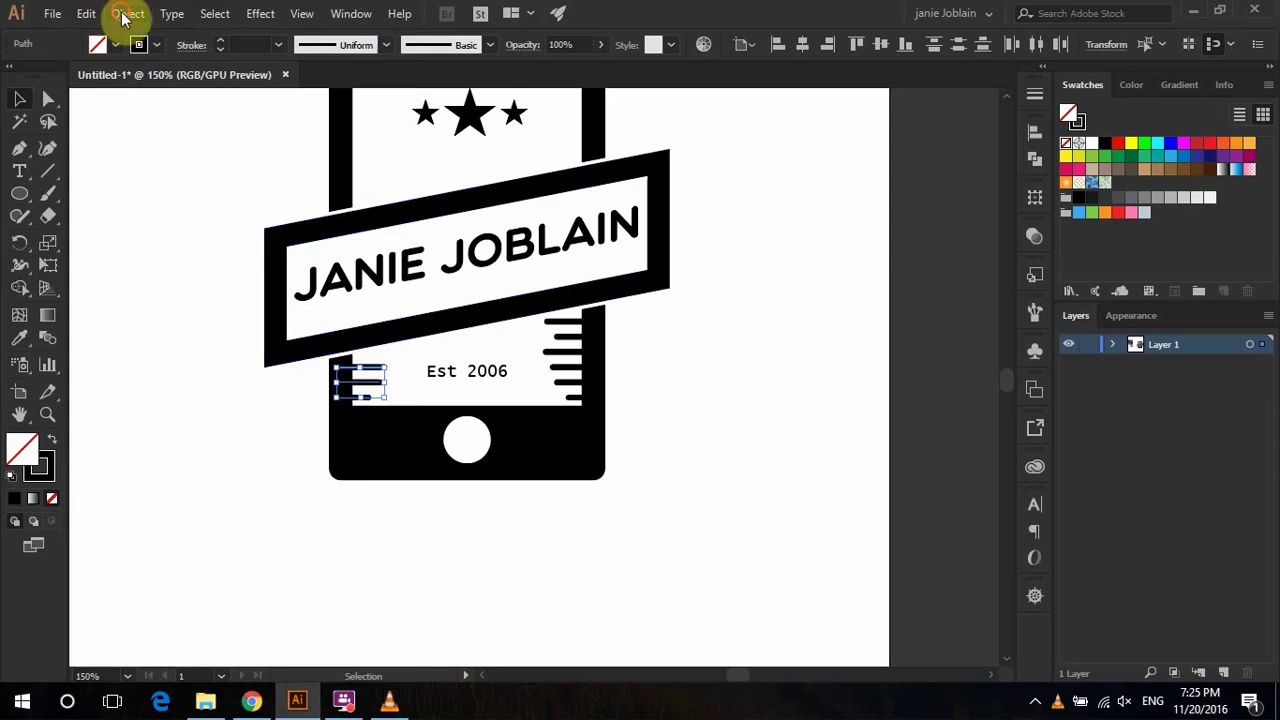
- Expand the copied phone lines using the Object menu's Expand command
{"action": "left_click", "coordinate": [128, 13]}
{"action": "left_click", "coordinate": [190, 190]}
{"action": "left_click", "coordinate": [674, 497]}
{"action": "left_click", "coordinate": [671, 500]}
- Zoom out to the whole artboard and recolour the entire logo with the pink swatch
{"action": "key", "text": "ctrl+minus"}
{"action": "key", "text": "ctrl+minus"}
{"action": "key", "text": "z"}
{"action": "left_click", "coordinate": [48, 97]}
{"action": "left_click_drag", "start_coordinate": [243, 140], "coordinate": [526, 411]}
{"action": "left_click", "coordinate": [19, 337]}
{"action": "left_click", "coordinate": [123, 308]}
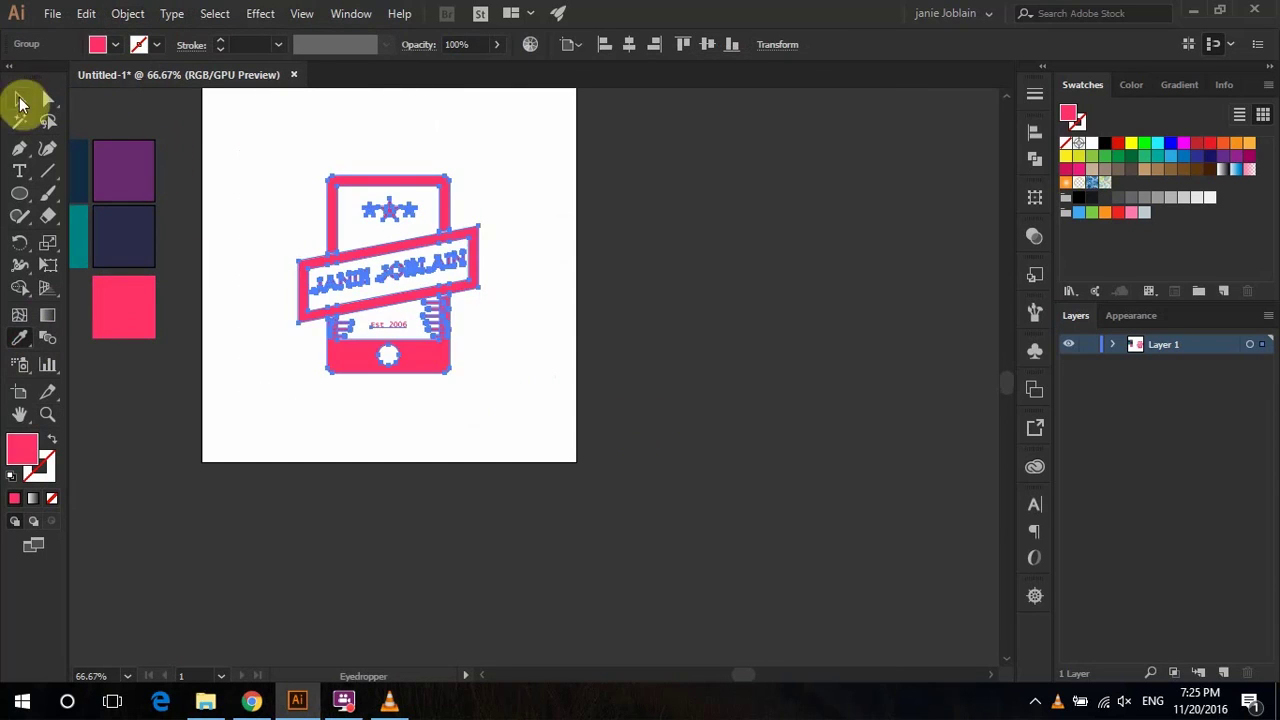
{"action": "left_click", "coordinate": [19, 98]}
- Draw a 600 by 600 px square
{"action": "left_click", "coordinate": [665, 366]}
{"action": "left_click", "coordinate": [19, 193]}
{"action": "left_click", "coordinate": [566, 270]}
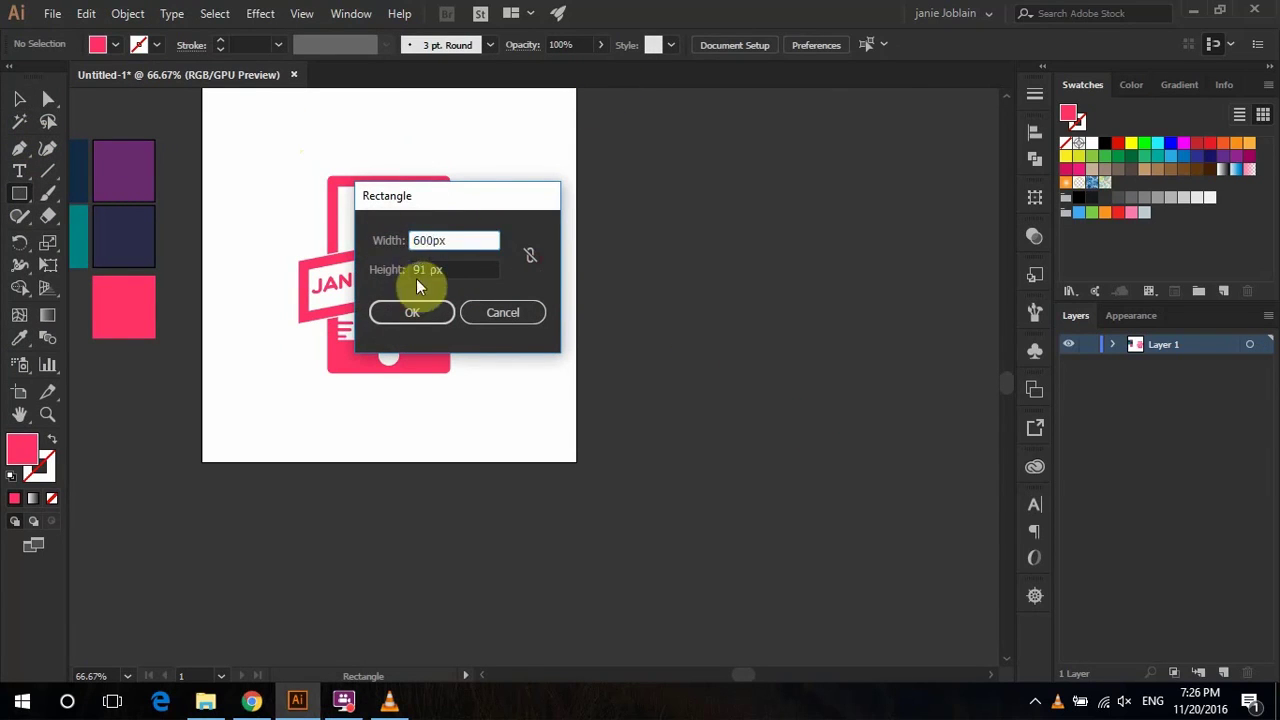
{"action": "type", "text": "600"}
{"action": "left_click", "coordinate": [411, 312]}
- Centre the square on the artboard horizontally and vertically, and send it behind the logo
{"action": "left_click", "coordinate": [19, 98]}
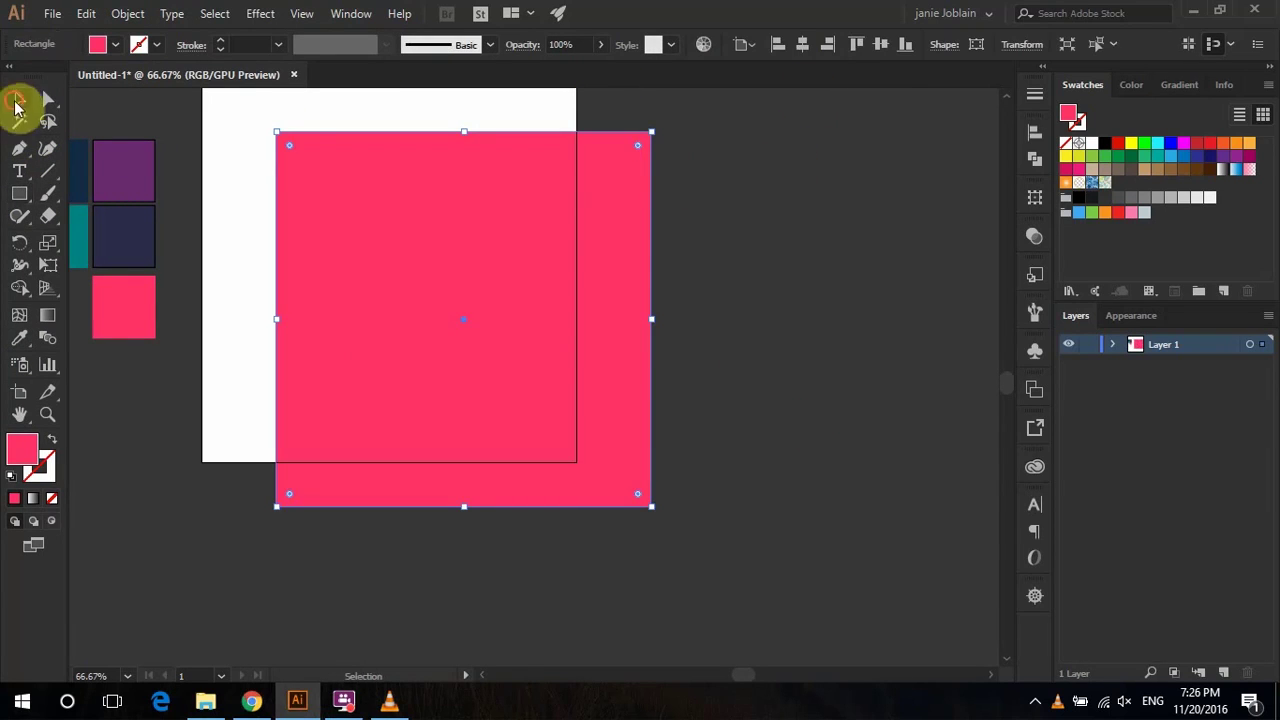
{"action": "left_click", "coordinate": [1035, 95]}
{"action": "key", "text": "shift+F7"}
{"action": "left_click", "coordinate": [841, 171]}
{"action": "left_click", "coordinate": [967, 174]}
{"action": "right_click", "coordinate": [472, 172]}
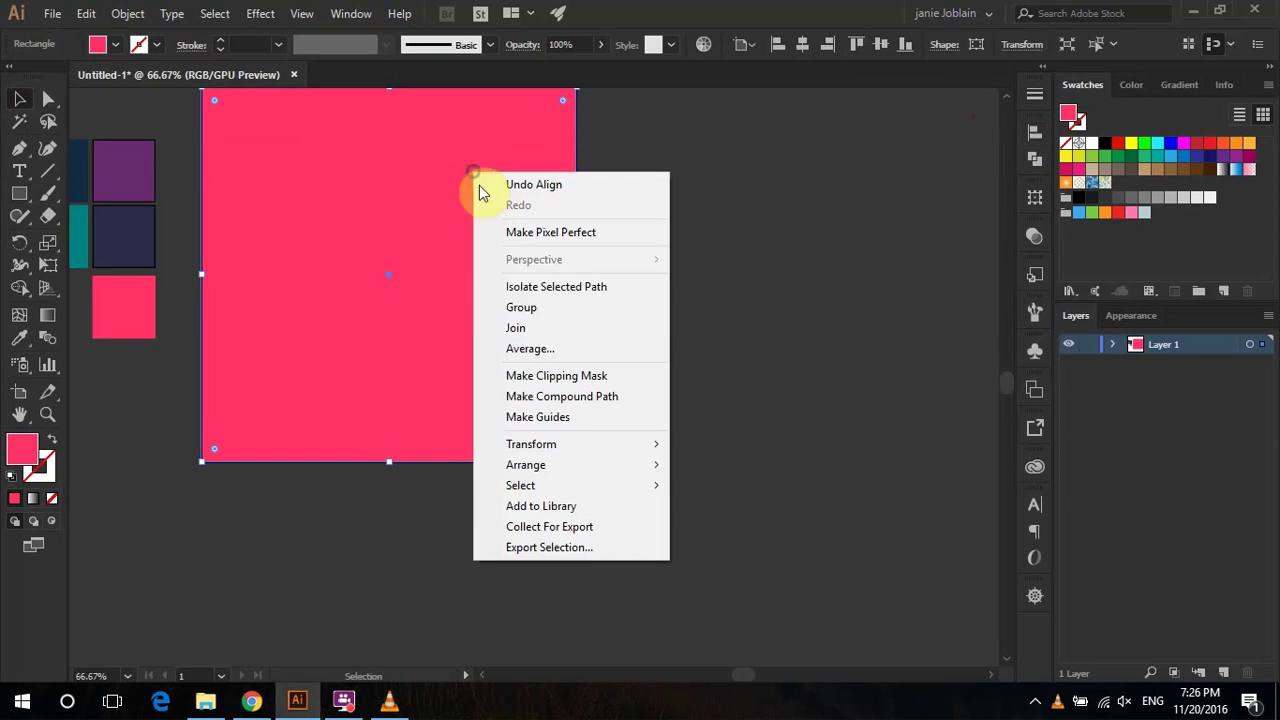
{"action": "left_click", "coordinate": [778, 478]}
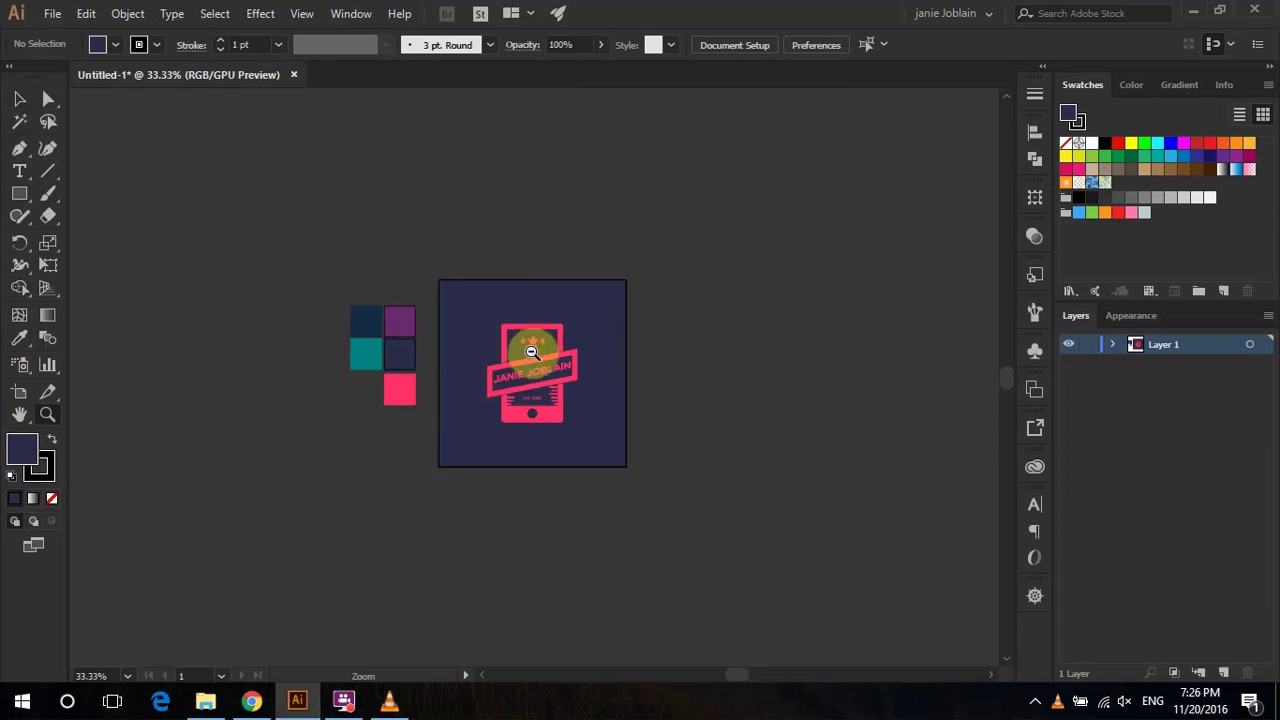
- Try teal, purple, pink and other swatches on the background square, settling on navy
{"action": "left_click_drag", "start_coordinate": [532, 352], "coordinate": [543, 400]}
{"action": "key", "text": "v"}
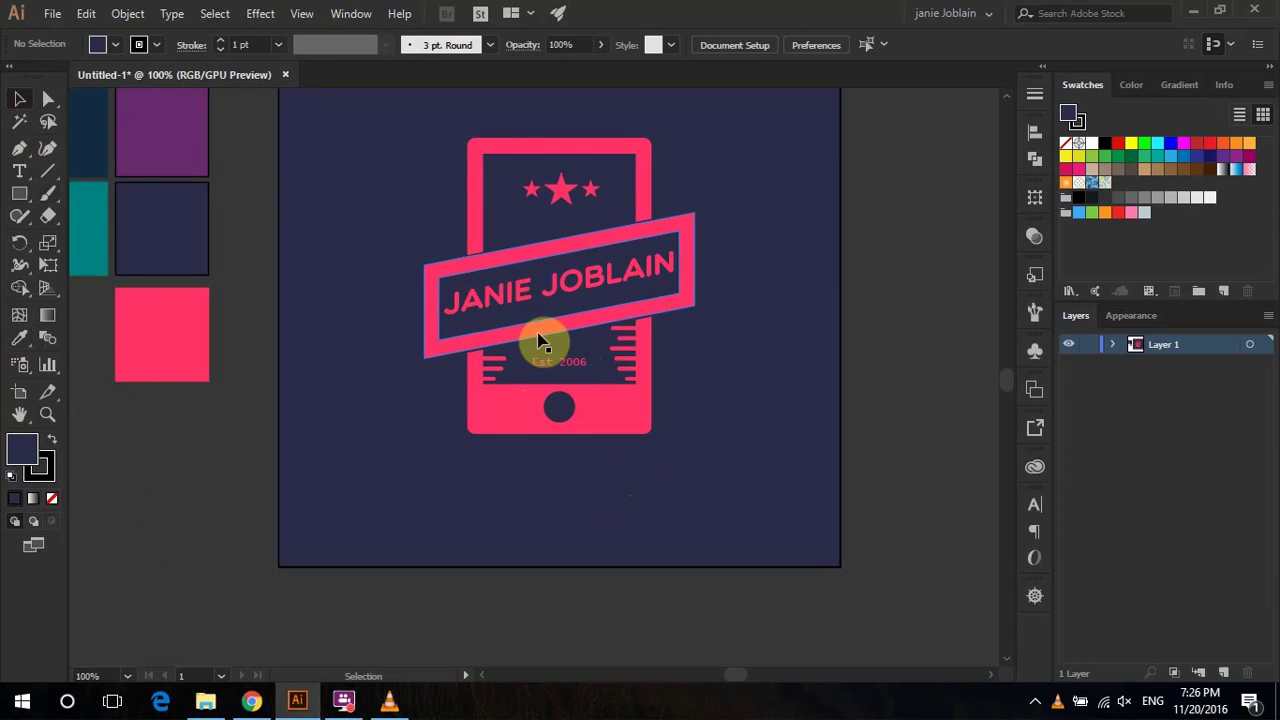
{"action": "left_click", "coordinate": [537, 341]}
{"action": "left_click", "coordinate": [894, 423]}
{"action": "left_click", "coordinate": [449, 474]}
{"action": "left_click", "coordinate": [19, 338]}
{"action": "left_click", "coordinate": [108, 205]}
{"action": "left_click", "coordinate": [89, 130]}
{"action": "left_click", "coordinate": [163, 137]}
{"action": "left_click", "coordinate": [166, 209]}
{"action": "left_click", "coordinate": [171, 334]}
{"action": "left_click", "coordinate": [89, 228]}
{"action": "left_click", "coordinate": [100, 130]}
- Recolour the logo with the teal swatch
{"action": "left_click", "coordinate": [19, 100]}
{"action": "left_click", "coordinate": [506, 386]}
{"action": "left_click", "coordinate": [19, 338]}
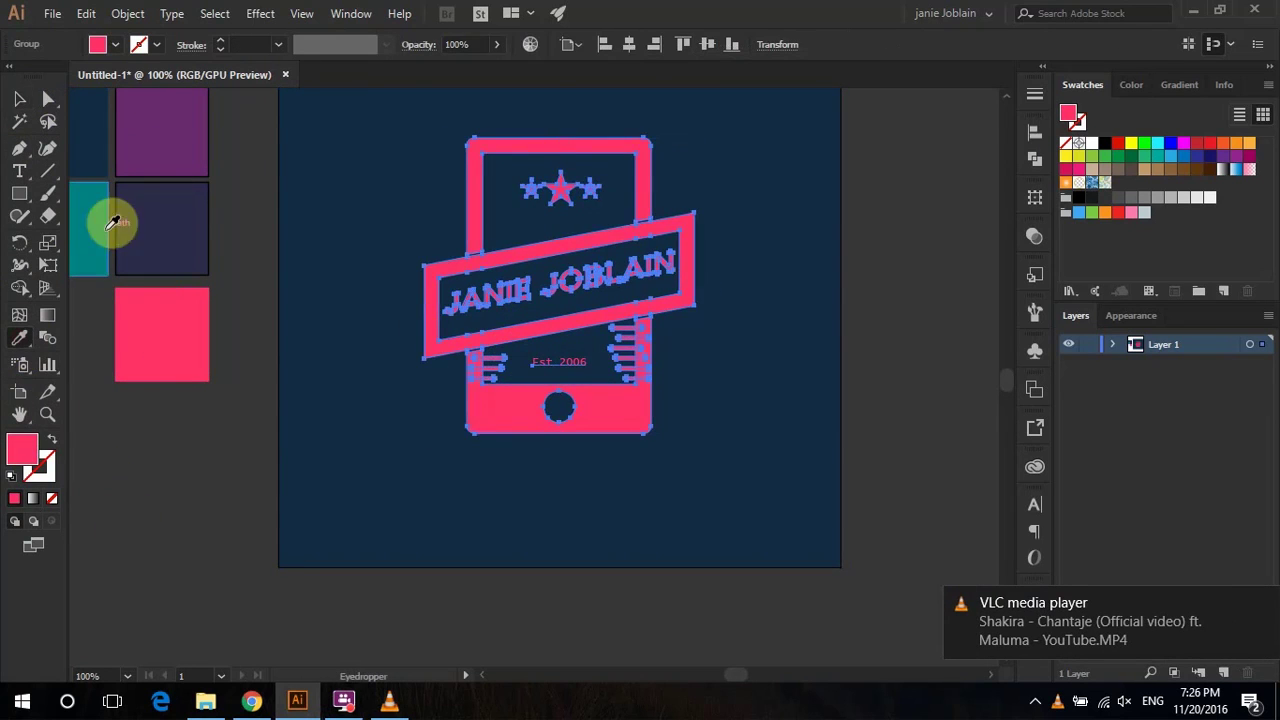
{"action": "left_click", "coordinate": [112, 222]}
{"action": "left_click", "coordinate": [19, 100]}
{"action": "left_click", "coordinate": [143, 537]}
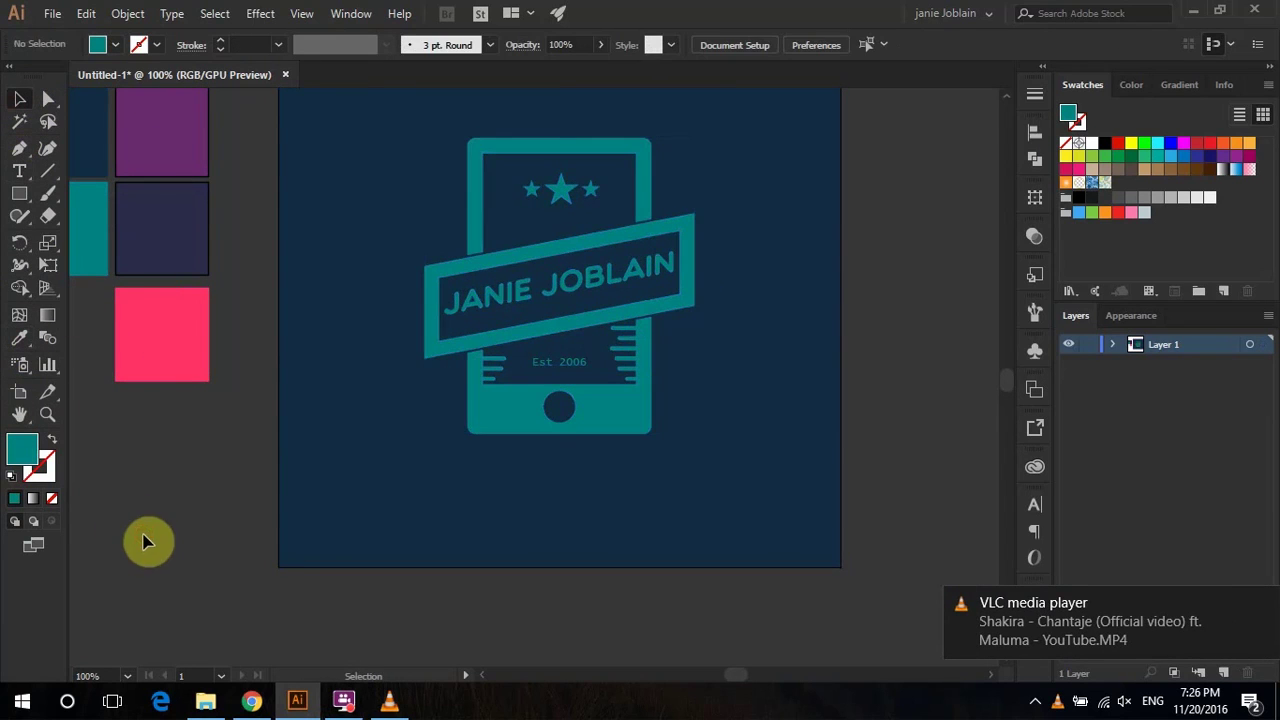
- Add a 75% Multiply drop shadow with its blur reduced to 4 px to the logo
{"action": "left_click", "coordinate": [596, 433]}
{"action": "left_click", "coordinate": [260, 13]}
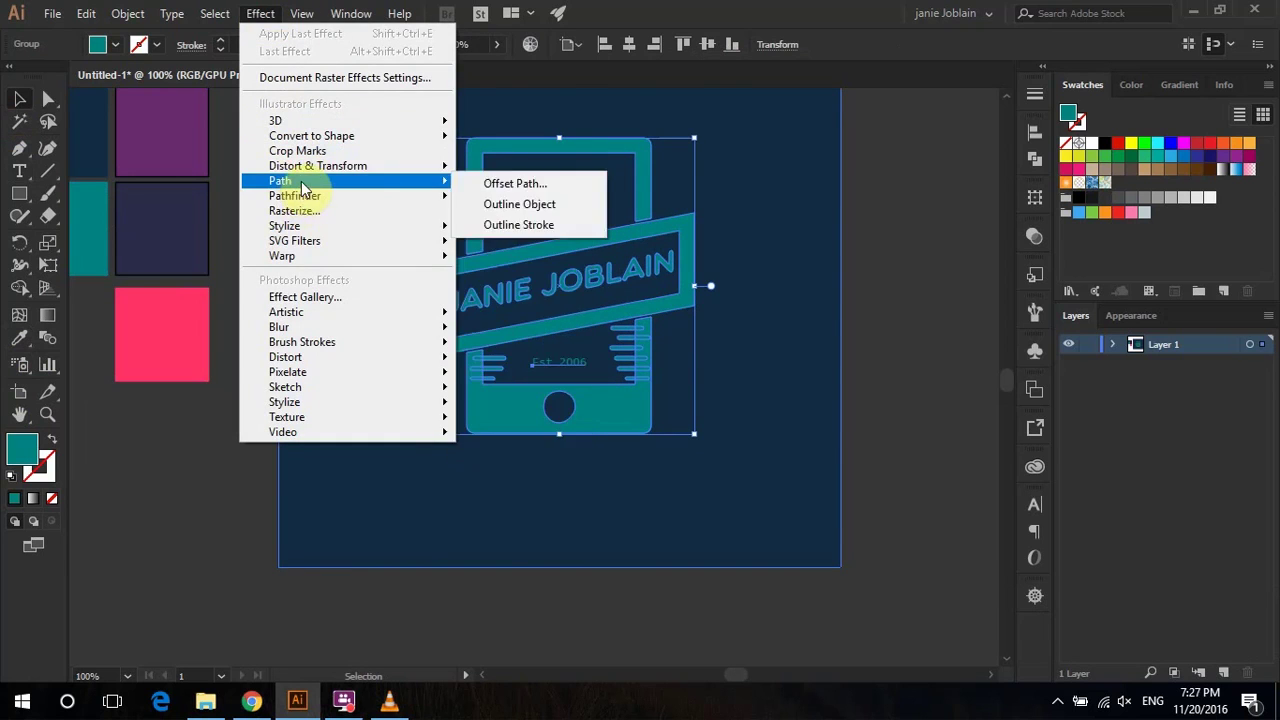
{"action": "mouse_move", "coordinate": [284, 226]}
{"action": "left_click", "coordinate": [505, 226]}
{"action": "left_click", "coordinate": [848, 427]}
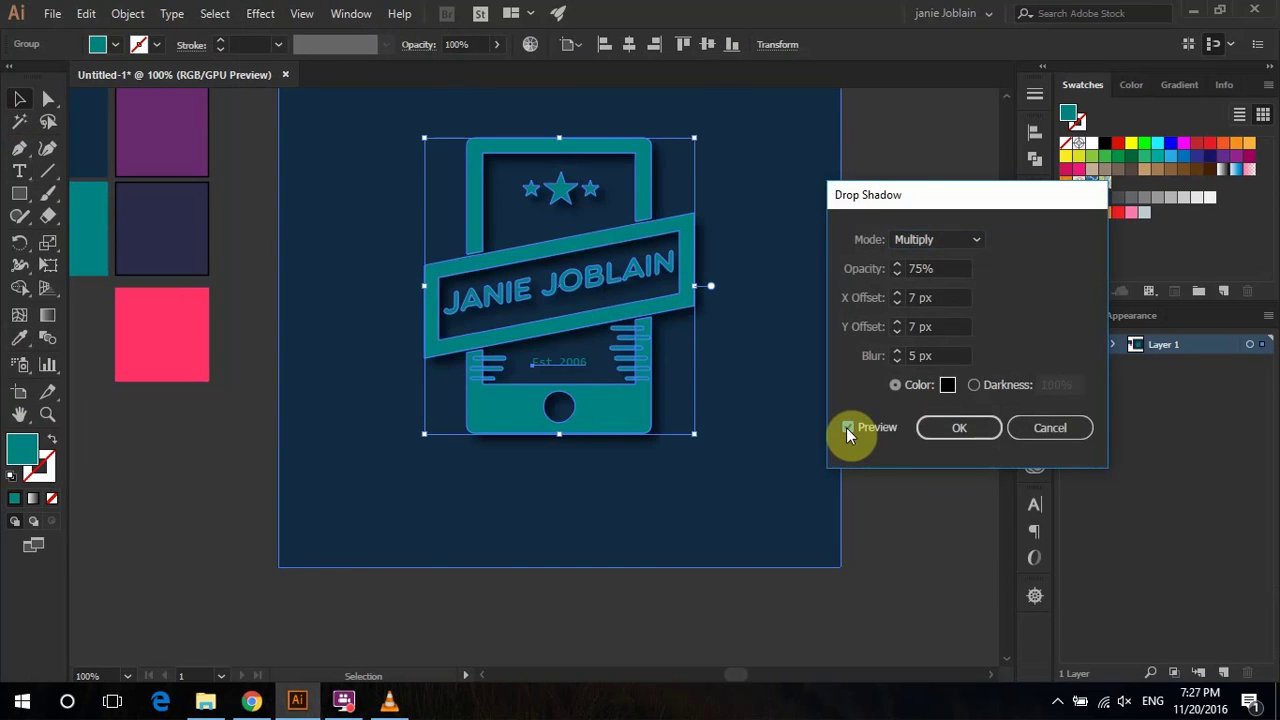
{"action": "left_click", "coordinate": [897, 360]}
{"action": "left_click", "coordinate": [897, 360]}
{"action": "left_click", "coordinate": [897, 360]}
{"action": "left_click", "coordinate": [958, 427]}
{"action": "left_click", "coordinate": [930, 545]}
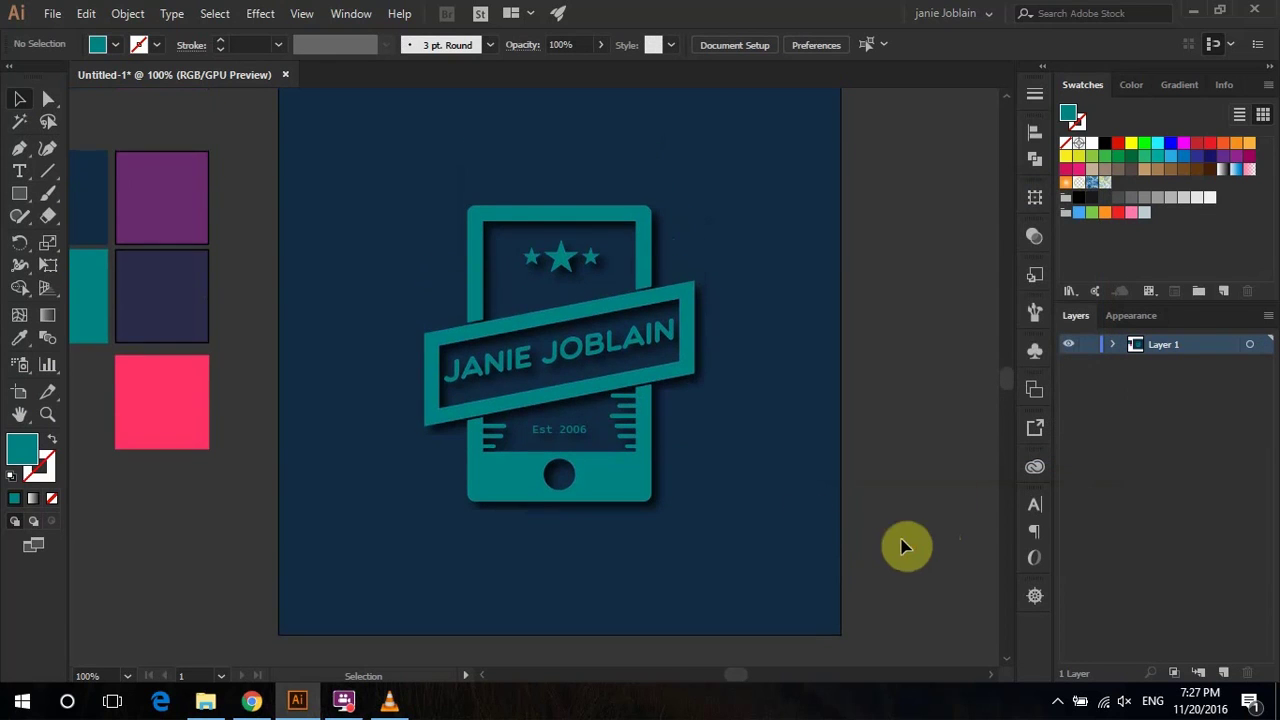
{"action": "key", "text": "z"}
{"action": "key", "text": "ctrl+minus"}
{"action": "key", "text": "ctrl+minus"}
- Preview the whole badge in Save for Web (Legacy) and a browser, then cancel the export
{"action": "key", "text": "ctrl+a"}
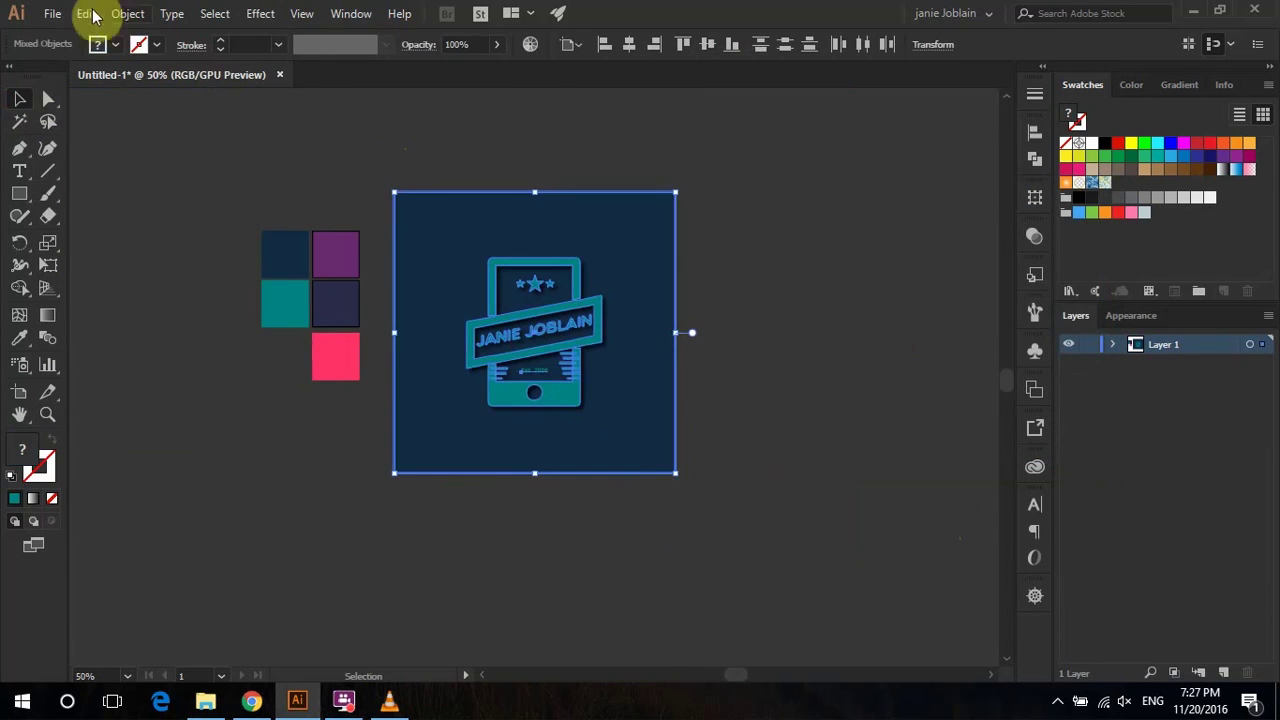
{"action": "left_click", "coordinate": [52, 13]}
{"action": "left_click", "coordinate": [397, 390]}
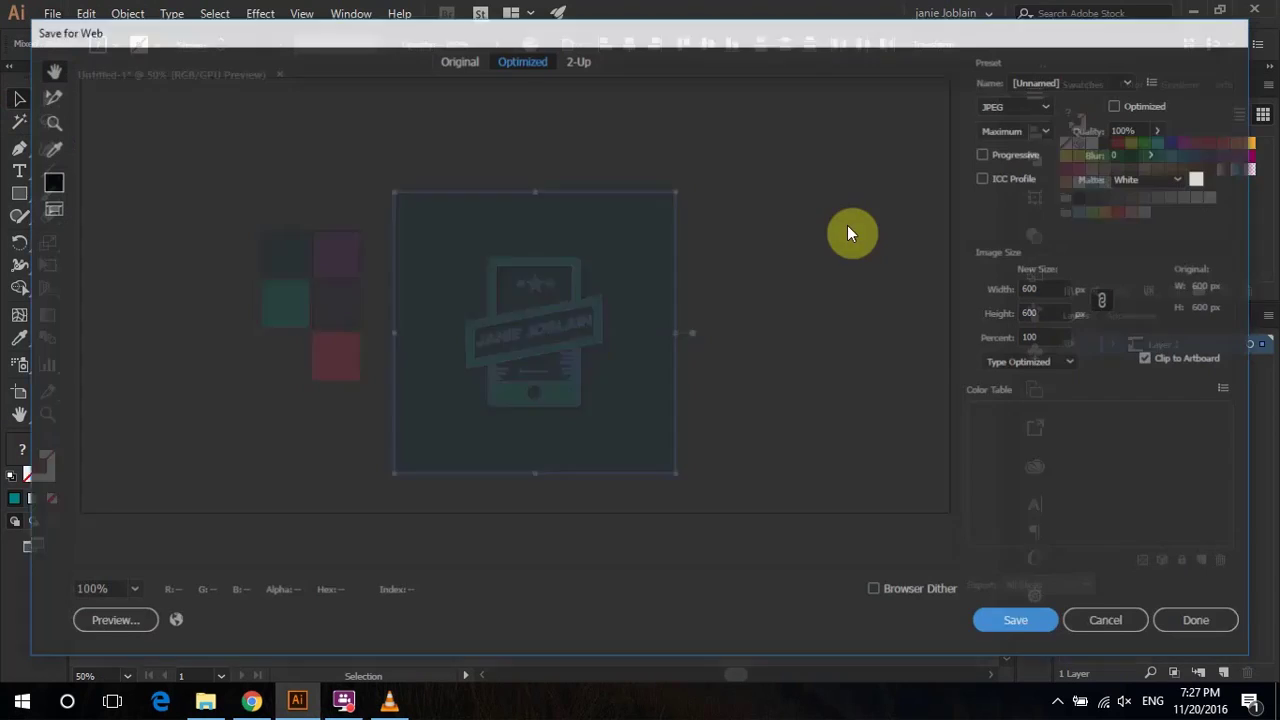
{"action": "left_click_drag", "start_coordinate": [500, 334], "coordinate": [513, 309]}
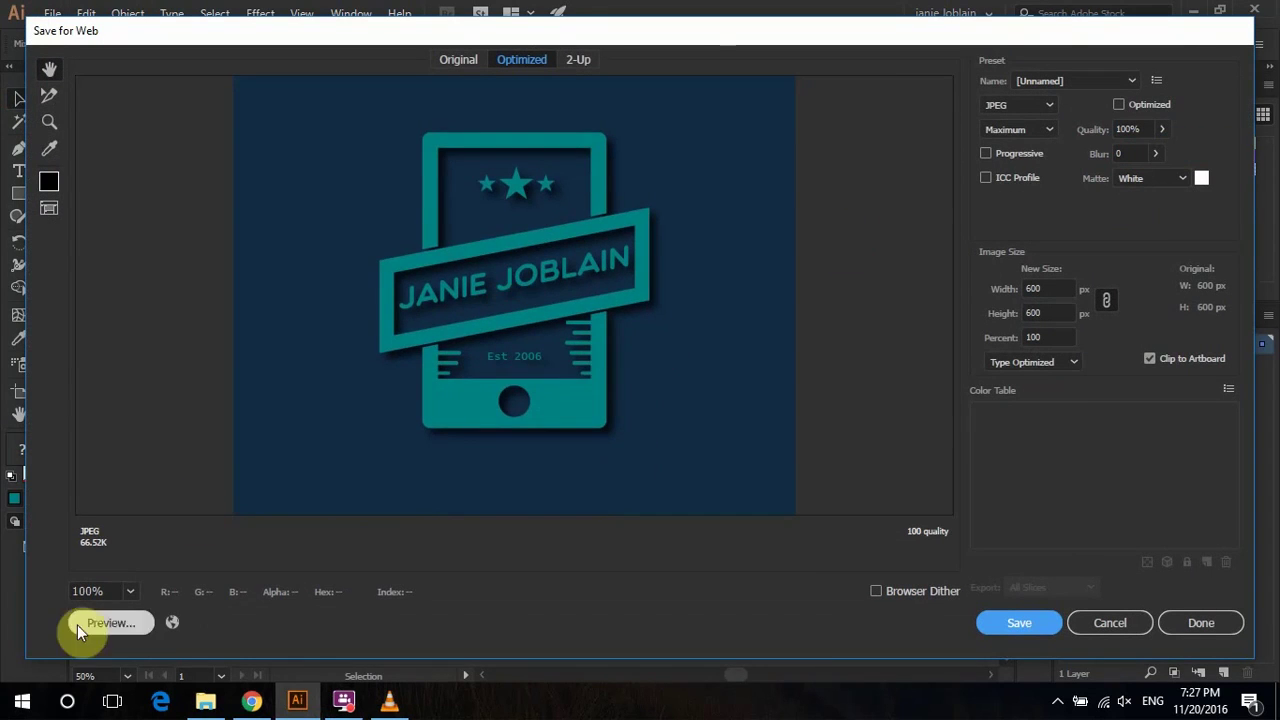
{"action": "left_click", "coordinate": [111, 622]}
{"action": "left_click", "coordinate": [1170, 10]}
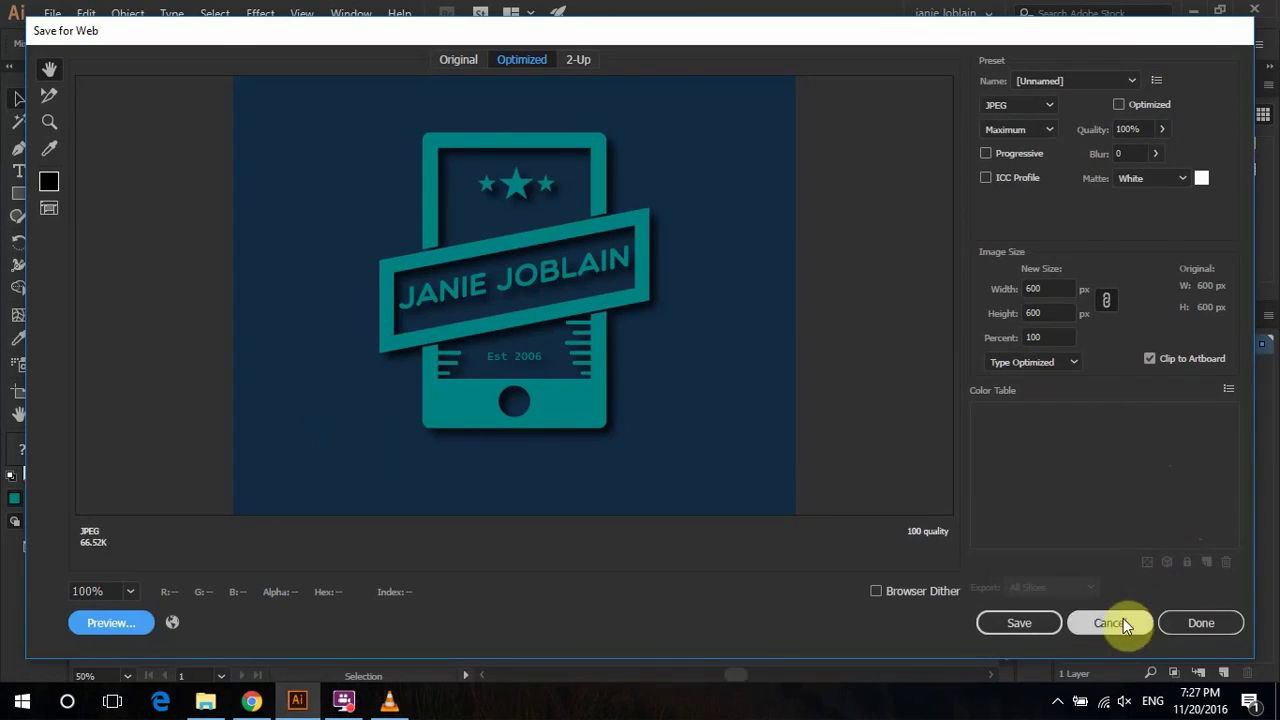
{"action": "left_click", "coordinate": [1106, 540]}
- Scale the teal logo group up slightly by its corner handle
{"action": "left_click", "coordinate": [529, 366]}
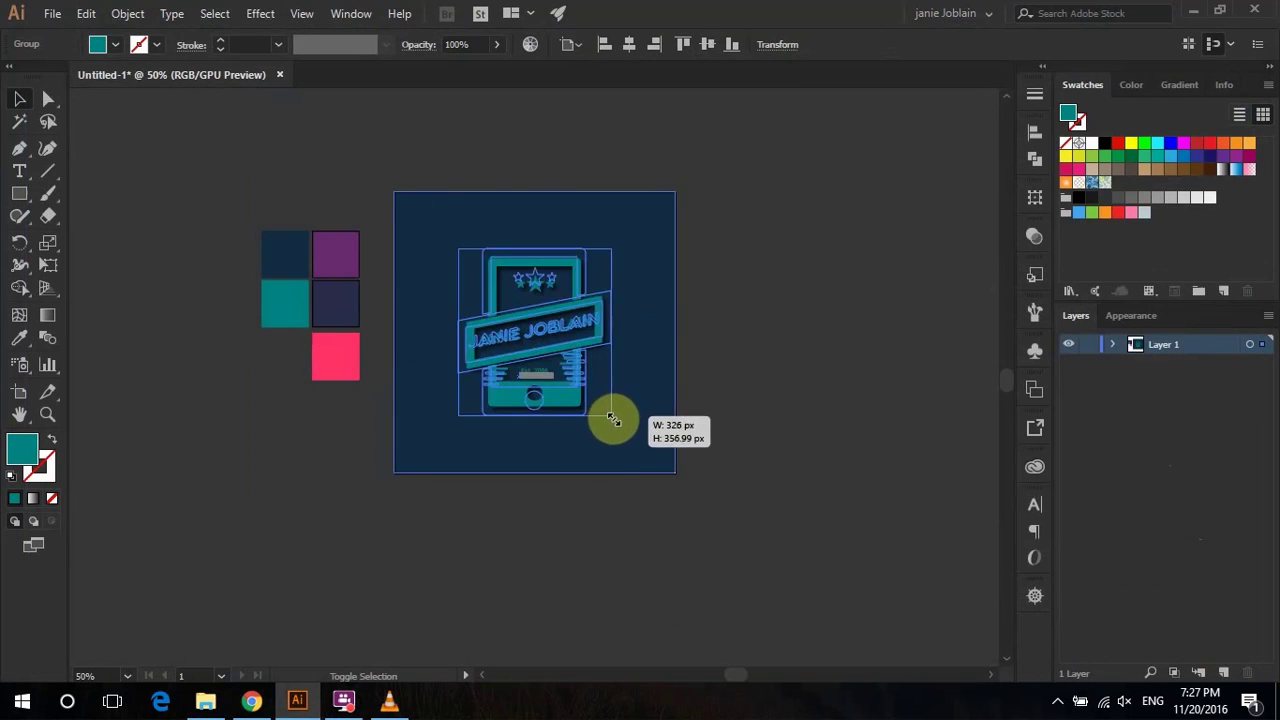
{"action": "left_click_drag", "start_coordinate": [598, 409], "coordinate": [621, 427]}
{"action": "left_click", "coordinate": [1035, 131]}
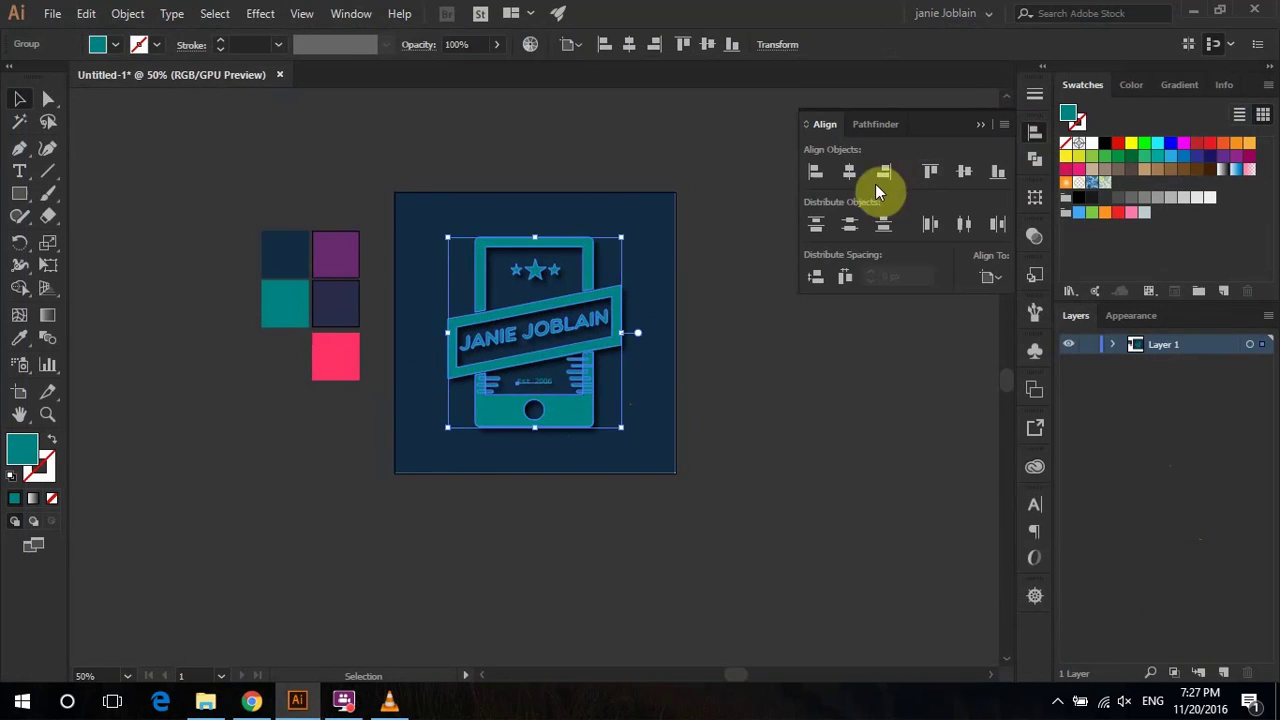